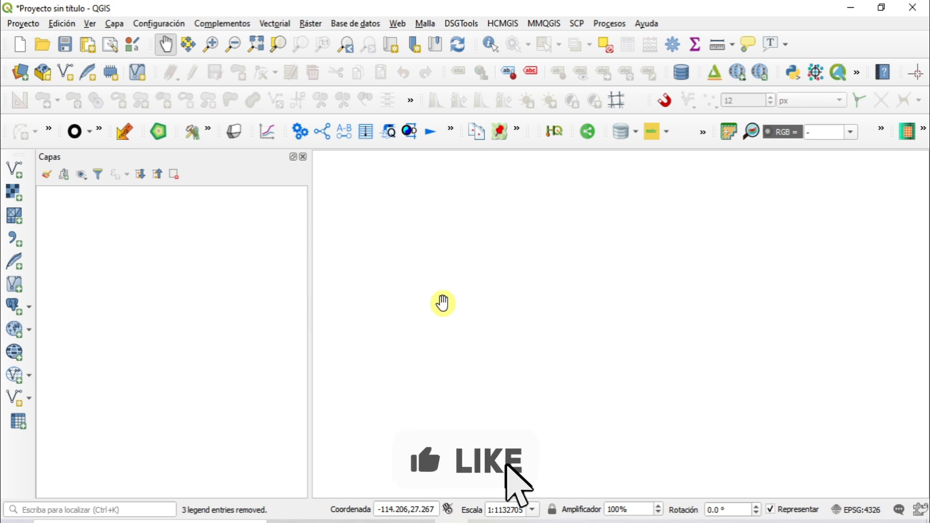
Step: Add the vector layer Puntos de muestreo.shp from the Archivos\Puntos folder to the project
{"action": "left_click", "coordinate": [15, 171]}
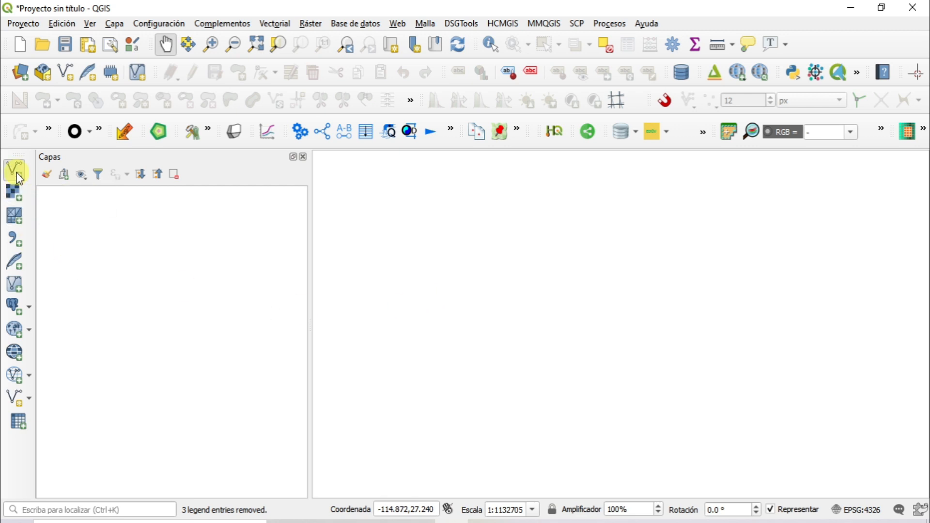
{"action": "left_click", "coordinate": [539, 171]}
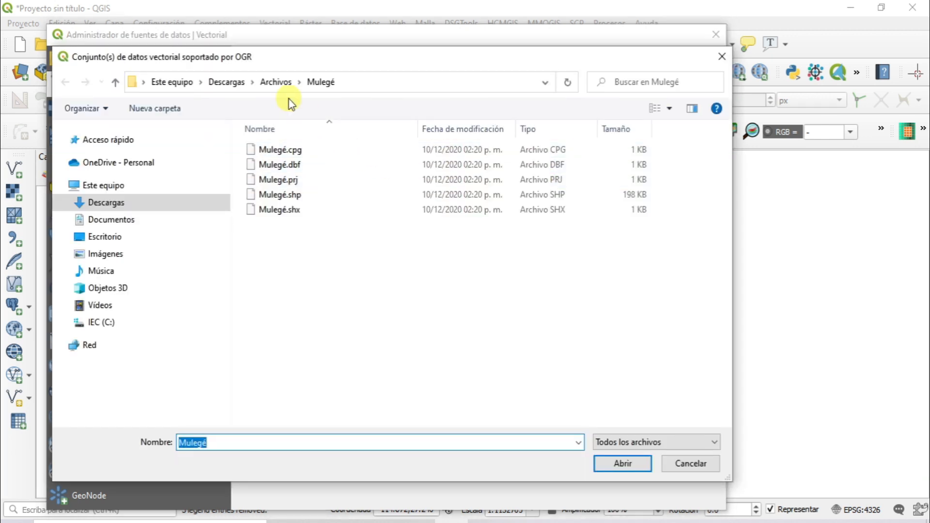
{"action": "left_click", "coordinate": [286, 82]}
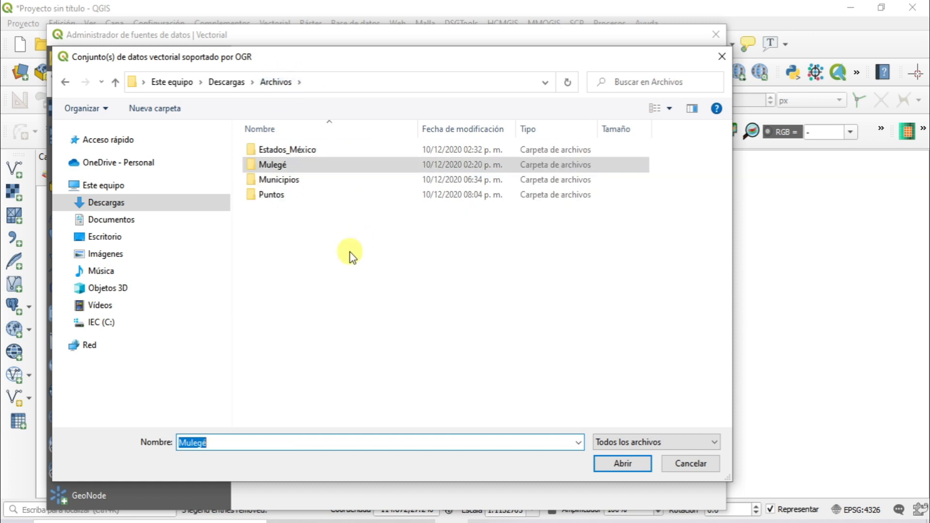
{"action": "double_click", "coordinate": [289, 200]}
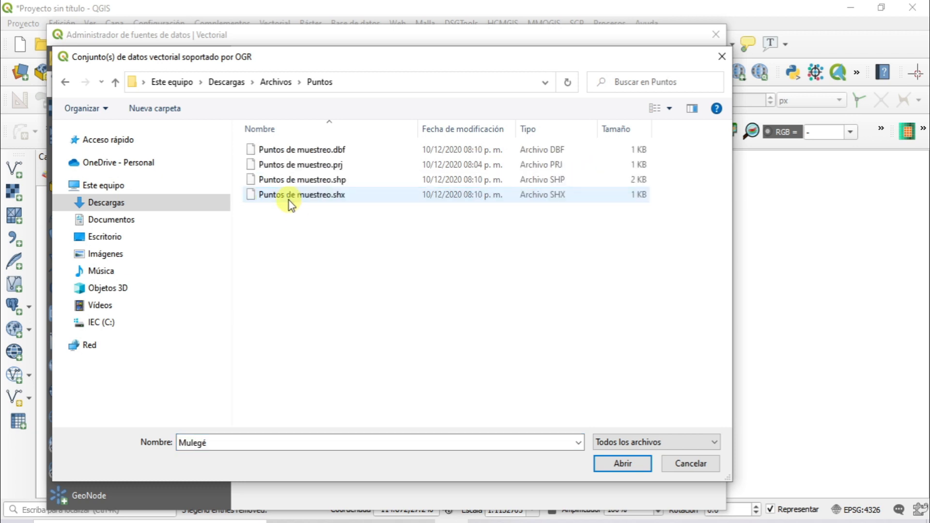
{"action": "left_click", "coordinate": [353, 180]}
{"action": "left_click", "coordinate": [630, 463]}
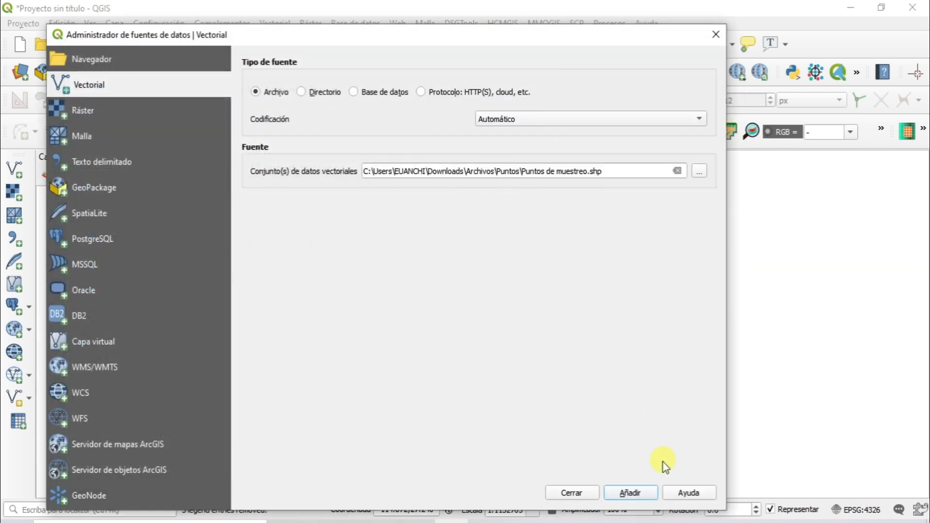
{"action": "left_click", "coordinate": [638, 483]}
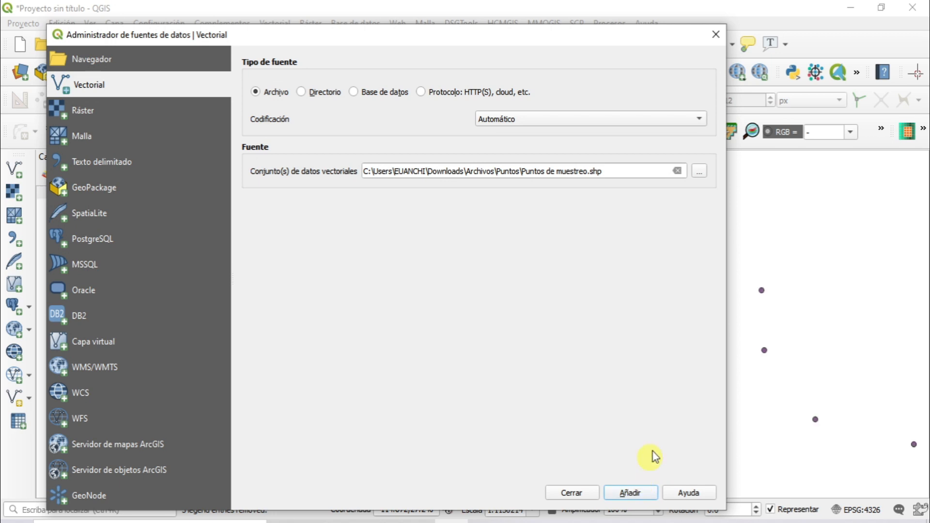
Step: Add the vector layer Municipios.shp from the Archivos\Municipios folder to the project
{"action": "left_click", "coordinate": [695, 173]}
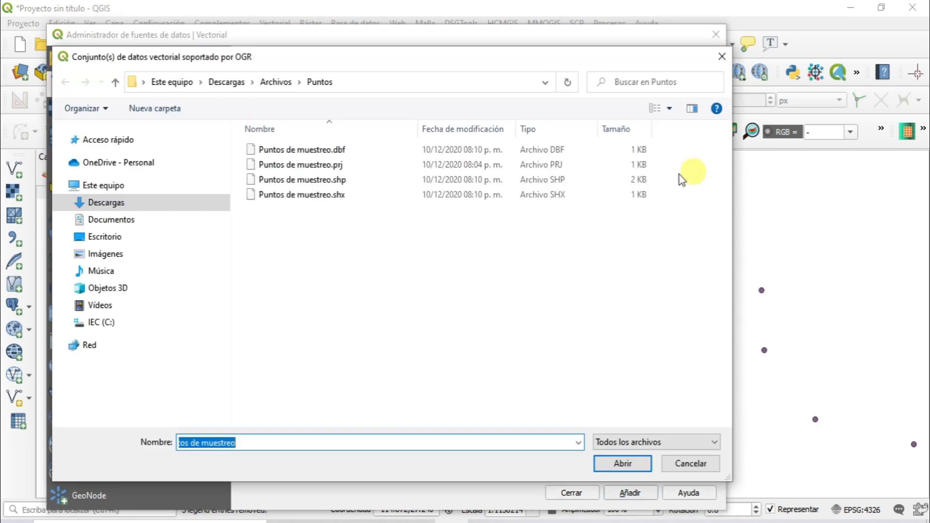
{"action": "left_click", "coordinate": [281, 82]}
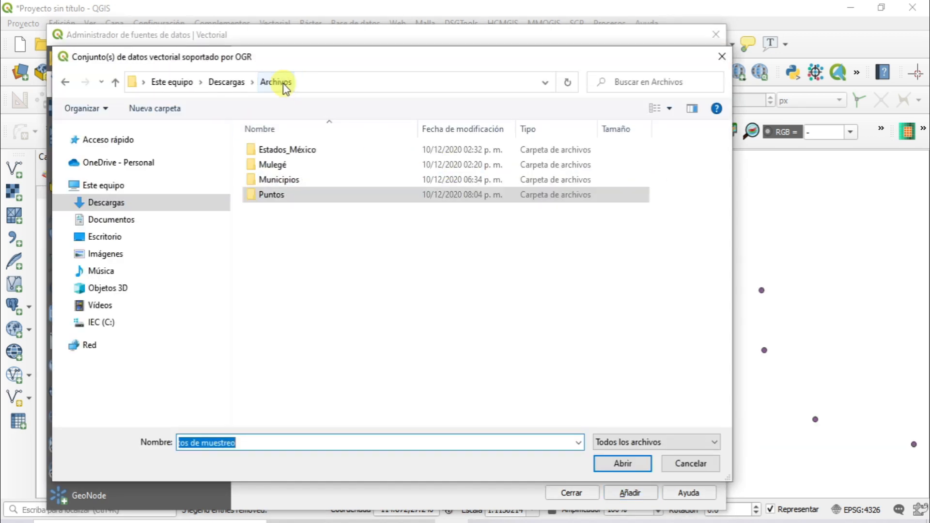
{"action": "double_click", "coordinate": [291, 181]}
{"action": "left_click", "coordinate": [307, 180]}
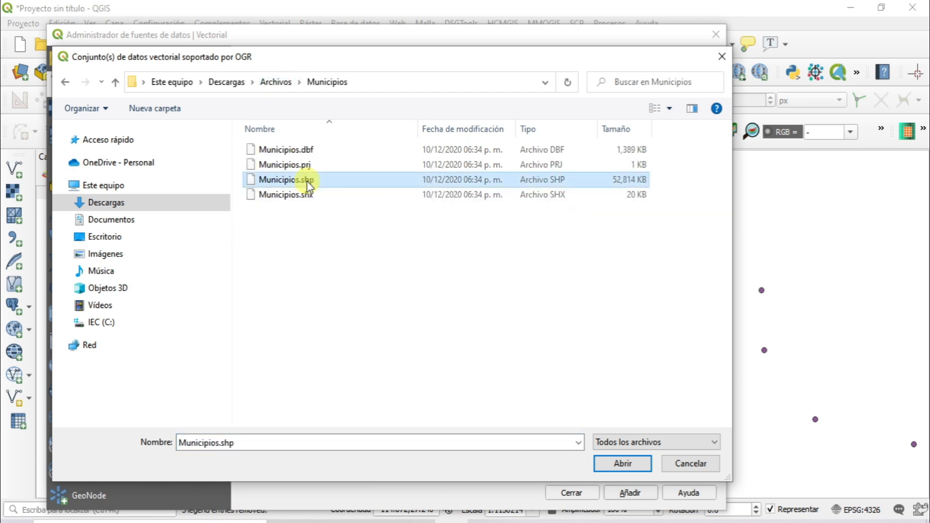
{"action": "left_click", "coordinate": [623, 462]}
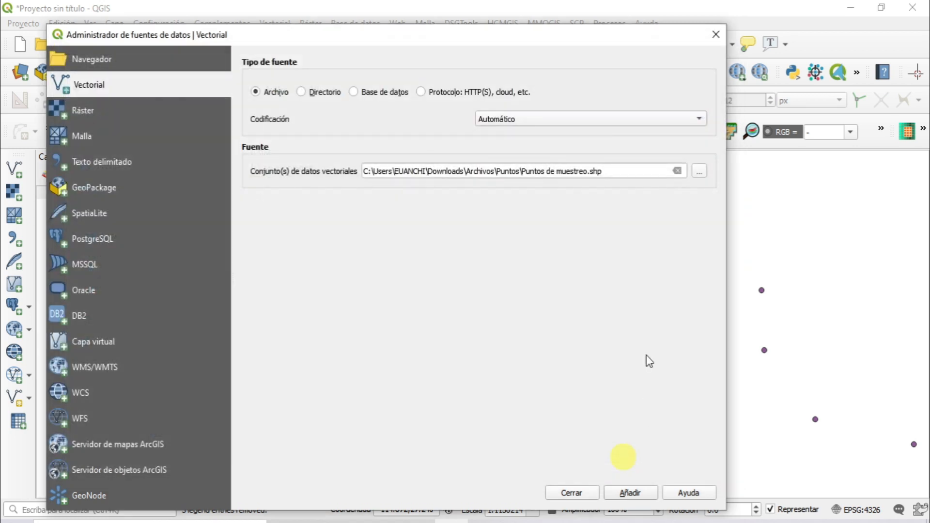
{"action": "left_click", "coordinate": [640, 492]}
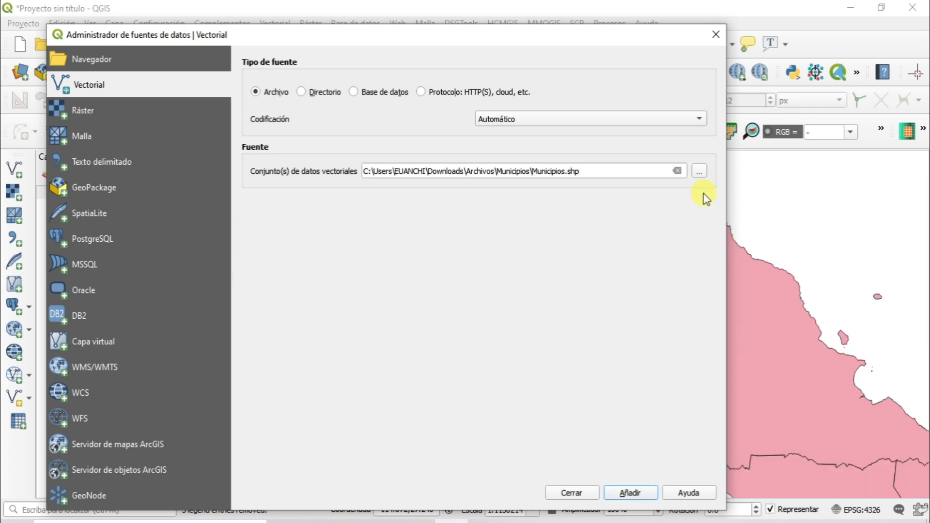
Step: Add the vector layer Mulegé.shp from the Archivos\Mulegé folder and close the data source manager
{"action": "left_click", "coordinate": [699, 171]}
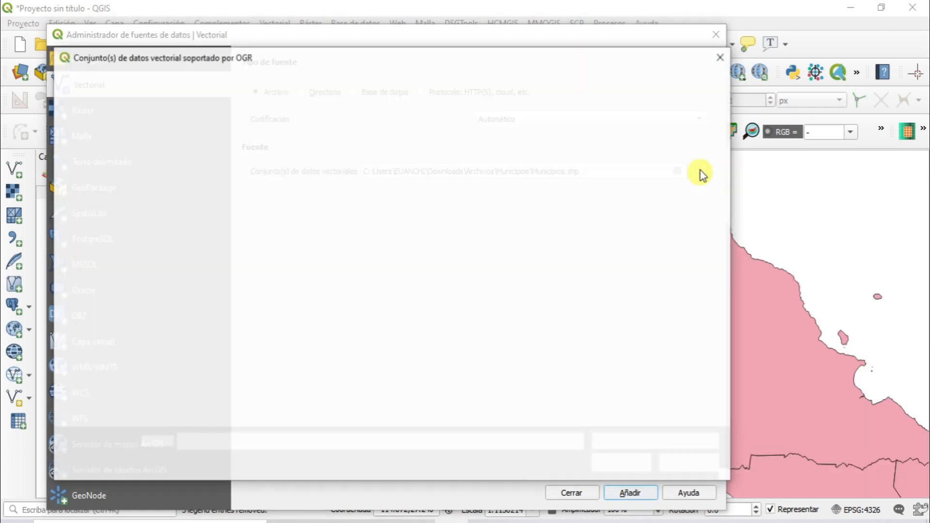
{"action": "left_click", "coordinate": [269, 87]}
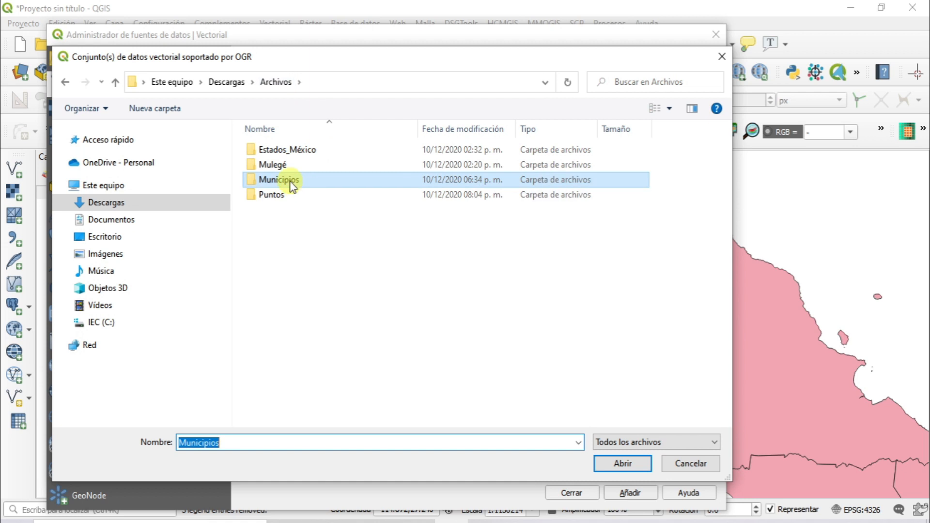
{"action": "double_click", "coordinate": [282, 165]}
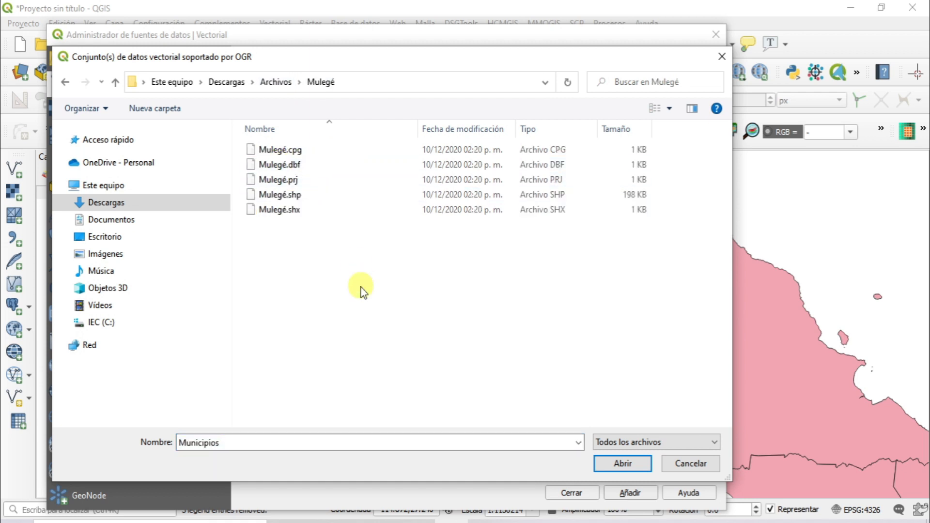
{"action": "left_click", "coordinate": [288, 196]}
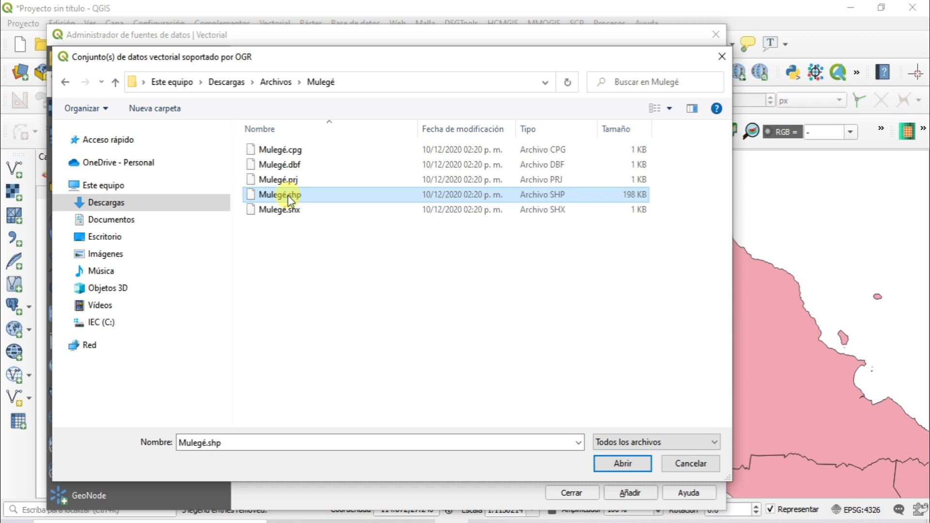
{"action": "left_click", "coordinate": [623, 463]}
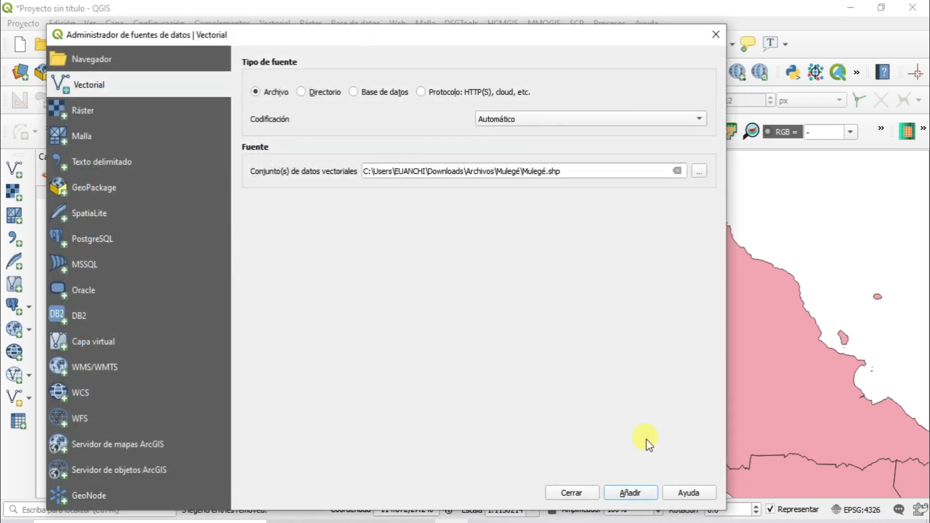
{"action": "left_click", "coordinate": [630, 492]}
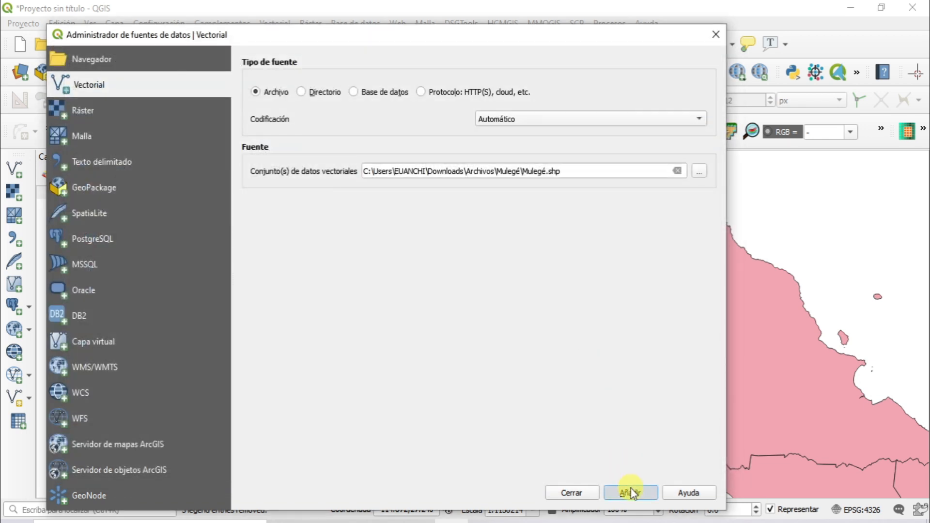
{"action": "left_click", "coordinate": [571, 495]}
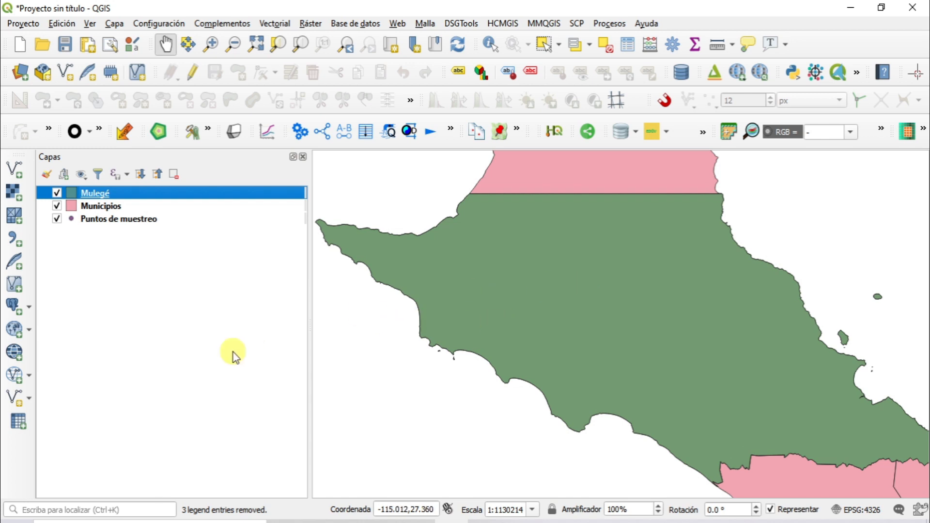
Step: Move the Puntos de muestreo layer above the Mulegé and Municipios layers in the layer order
{"action": "left_click", "coordinate": [120, 221]}
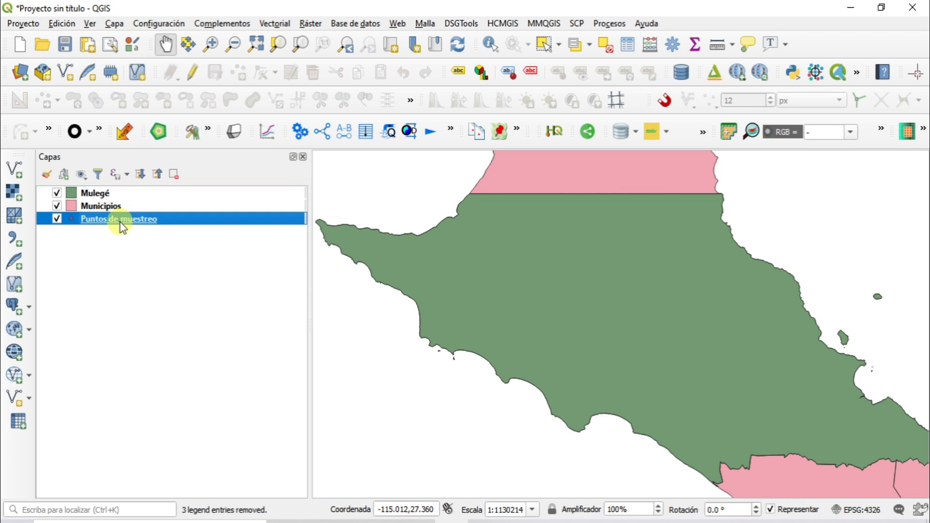
{"action": "left_click_drag", "start_coordinate": [131, 226], "coordinate": [141, 194]}
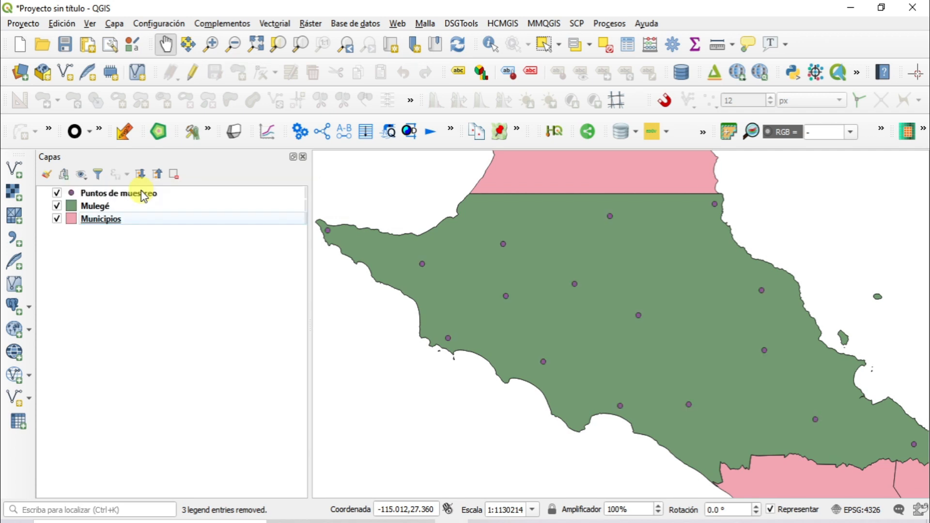
{"action": "left_click", "coordinate": [119, 207]}
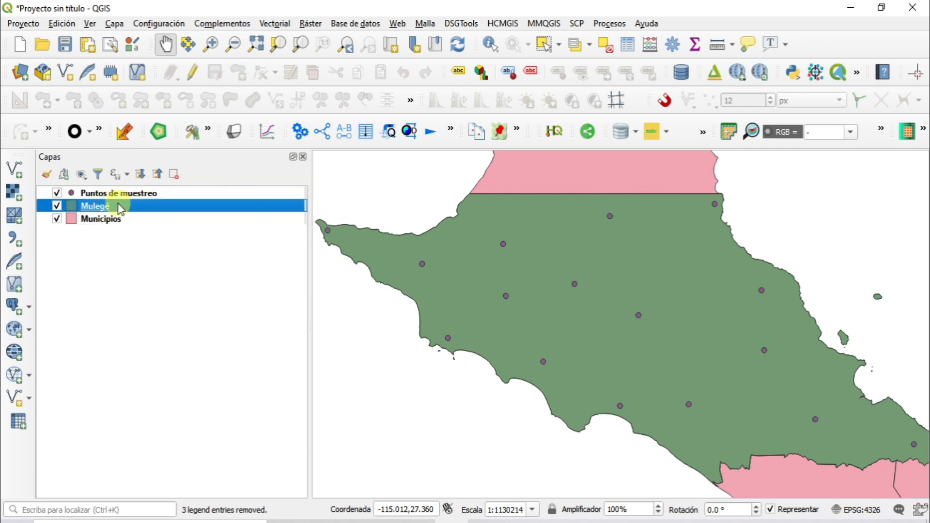
{"action": "left_click", "coordinate": [120, 219]}
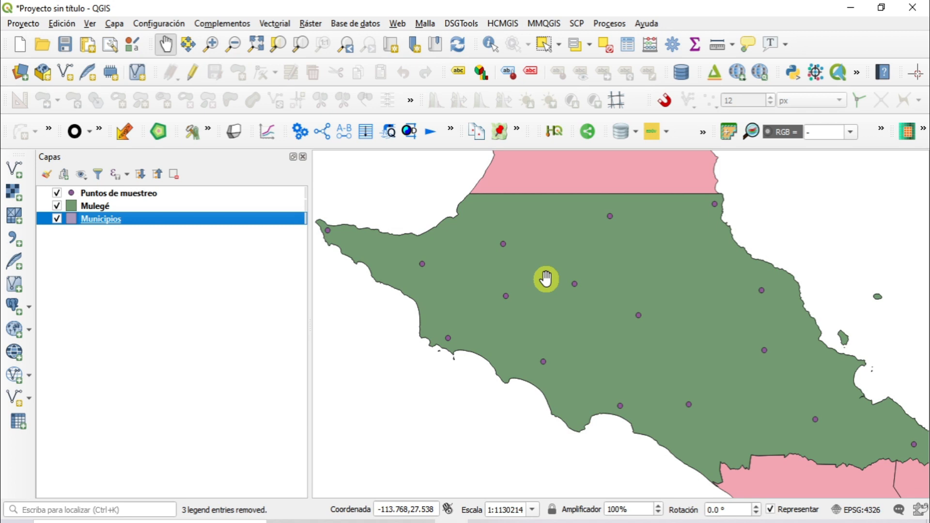
Step: Examine the attribute table of the Puntos de muestreo layer, sorted in ascending order by the No. field
{"action": "left_click", "coordinate": [125, 193]}
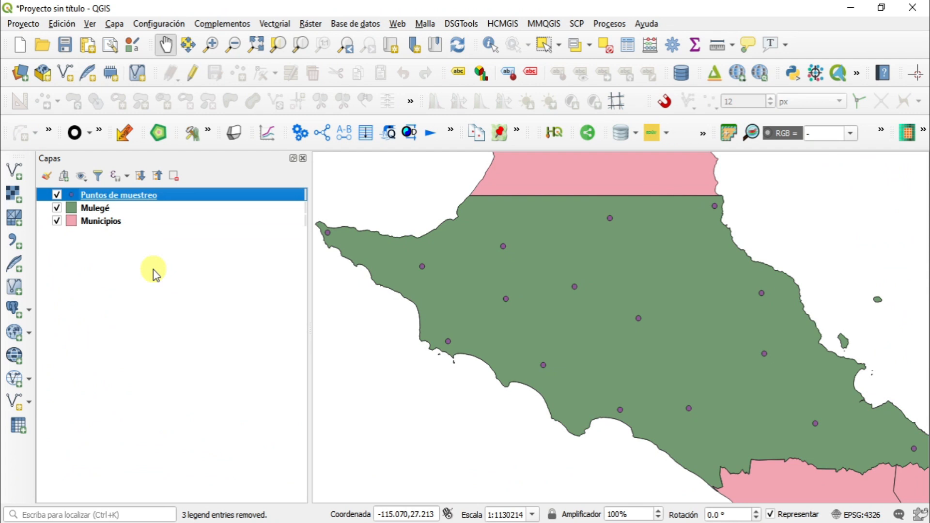
{"action": "right_click", "coordinate": [144, 196]}
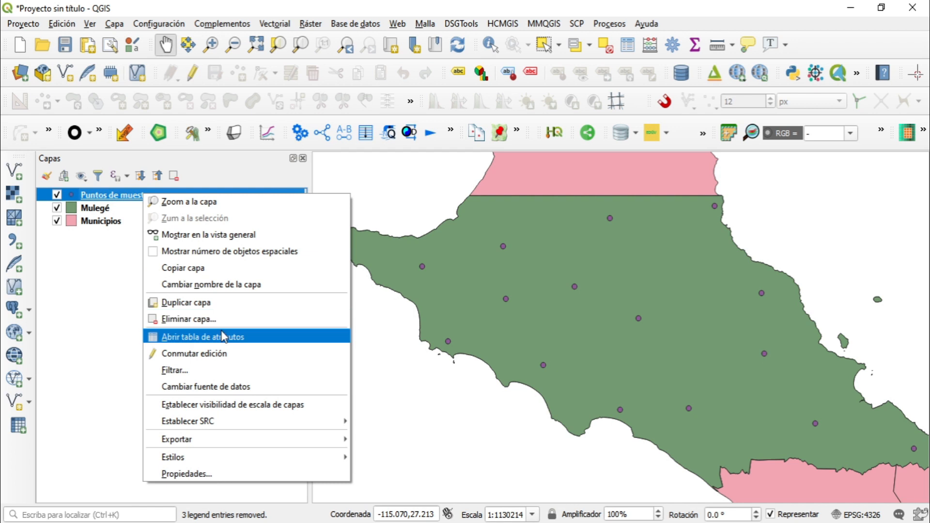
{"action": "left_click", "coordinate": [255, 340]}
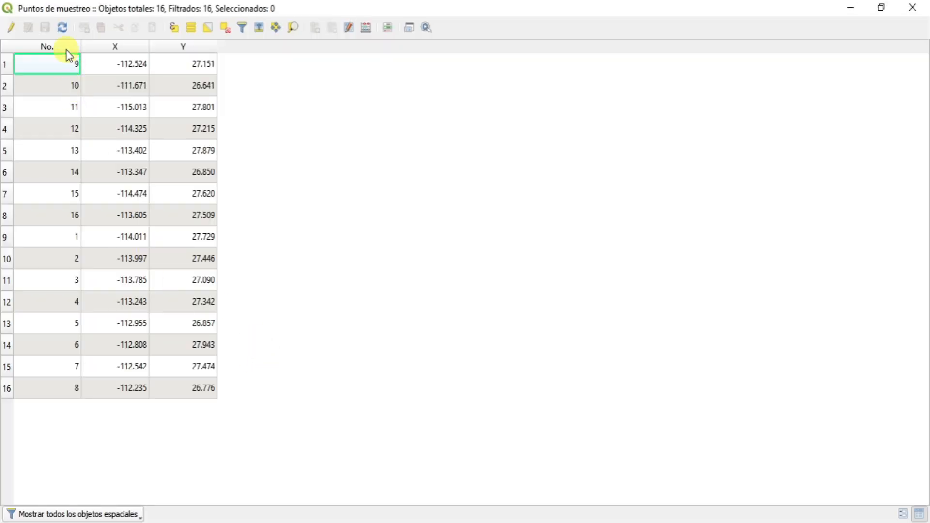
{"action": "left_click", "coordinate": [65, 48]}
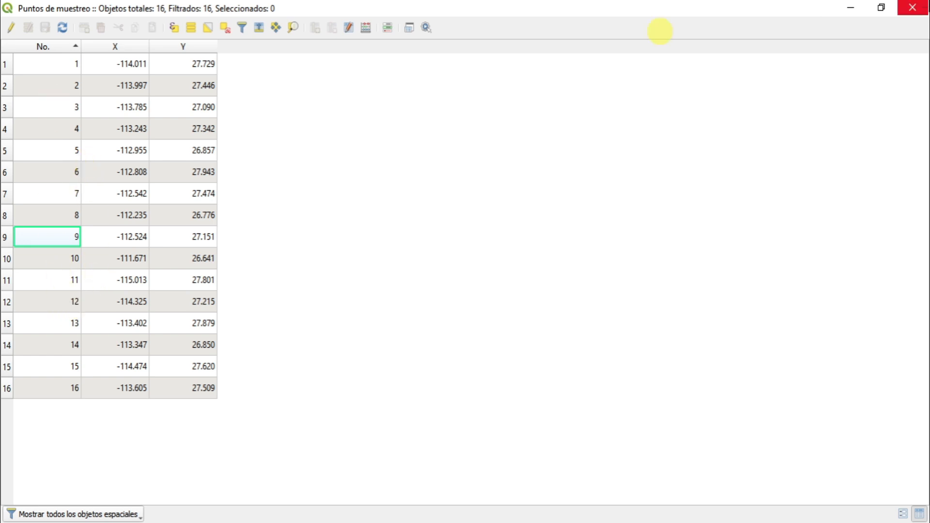
{"action": "left_click", "coordinate": [912, 7]}
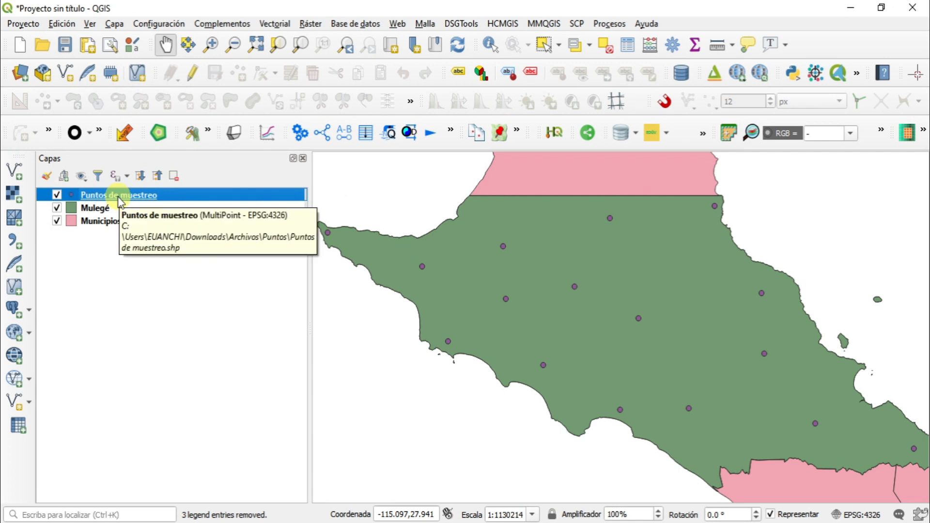
Step: Set the Puntos de muestreo layer to single labels (Etiquetas sencillas) using the No. field as the label value
{"action": "right_click", "coordinate": [120, 201]}
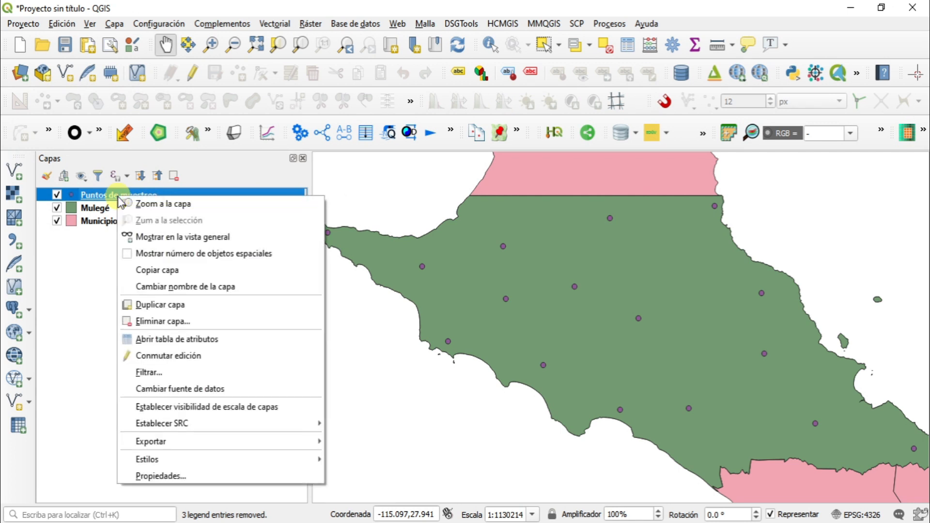
{"action": "left_click", "coordinate": [198, 477]}
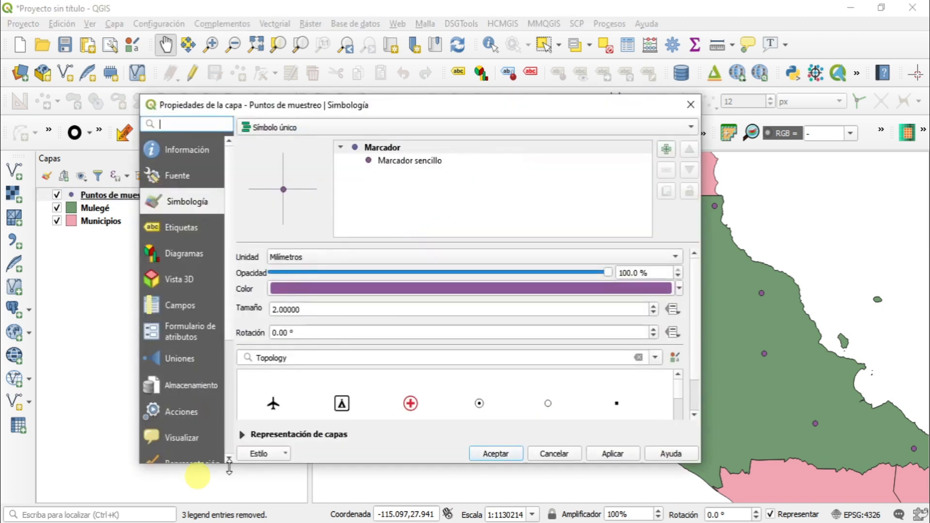
{"action": "left_click", "coordinate": [182, 229]}
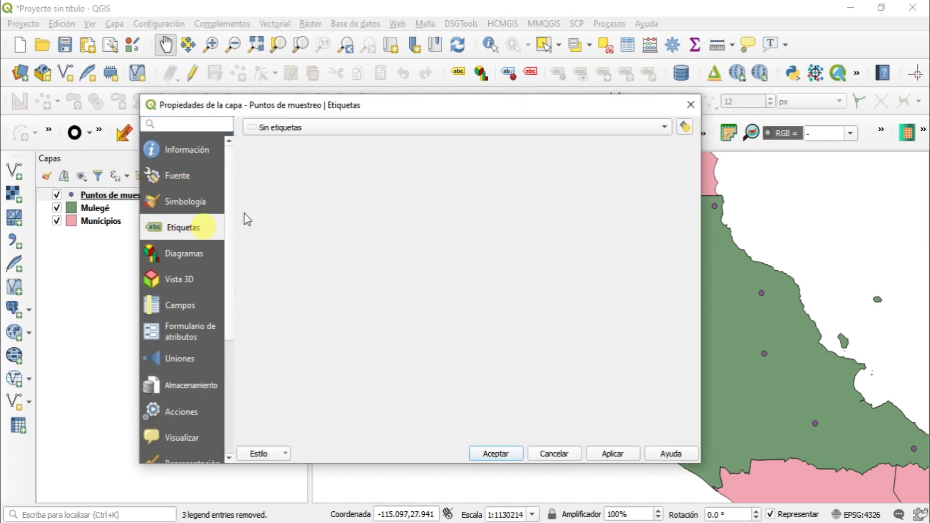
{"action": "left_click", "coordinate": [297, 127]}
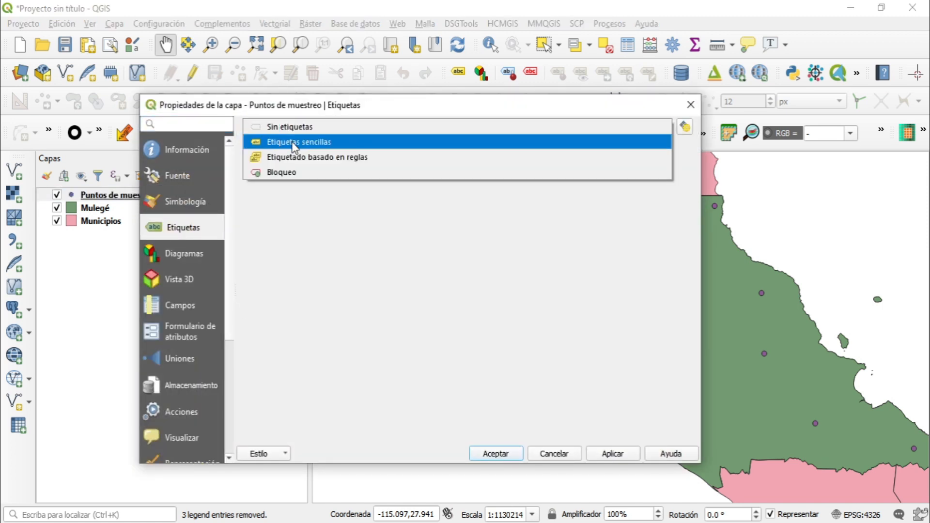
{"action": "left_click", "coordinate": [294, 144]}
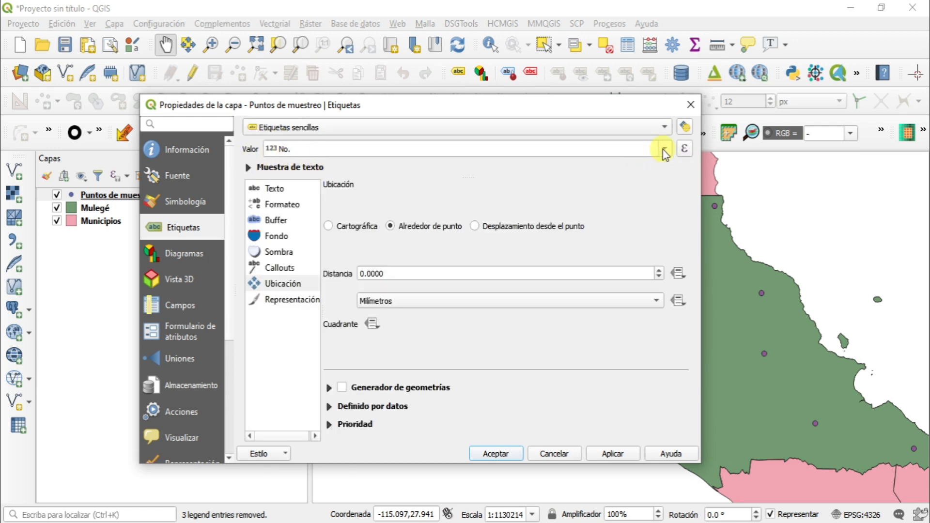
{"action": "left_click", "coordinate": [663, 149]}
{"action": "left_click", "coordinate": [292, 167]}
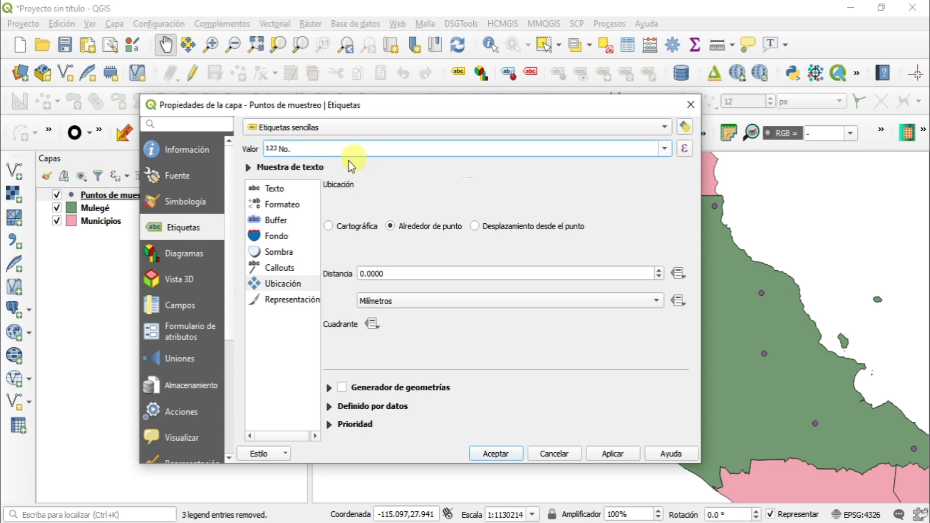
Step: Set the sampling point labels' text to Arial at size 12 points and apply the change
{"action": "left_click", "coordinate": [275, 188]}
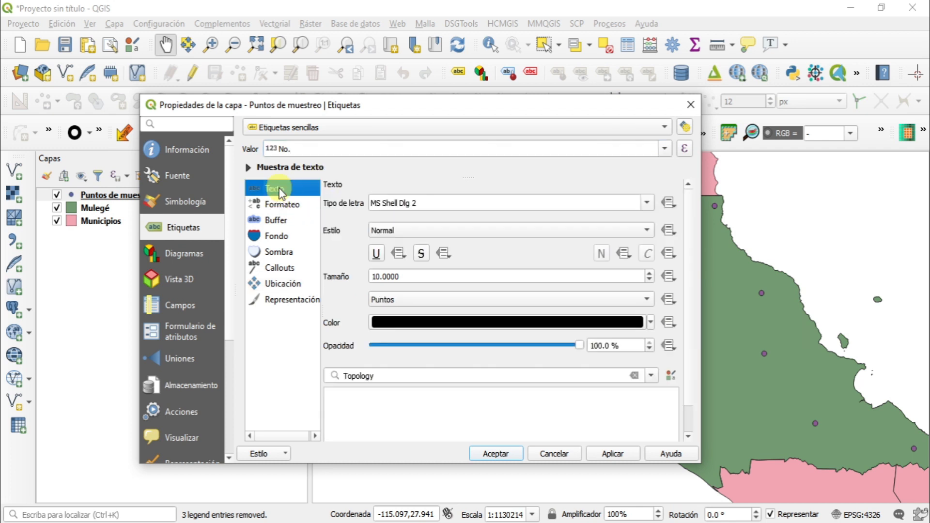
{"action": "left_click", "coordinate": [646, 203]}
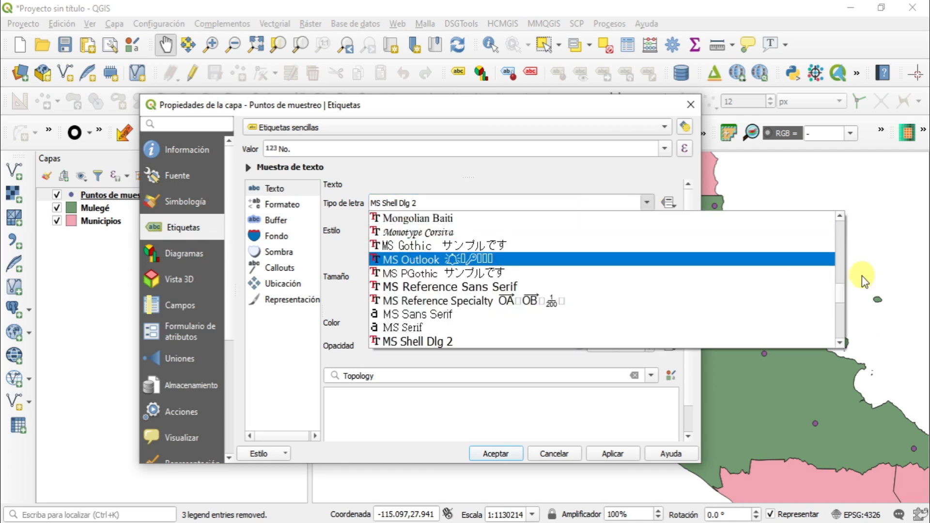
{"action": "scroll", "coordinate": [839, 262], "scroll_direction": "up", "scroll_amount": 15}
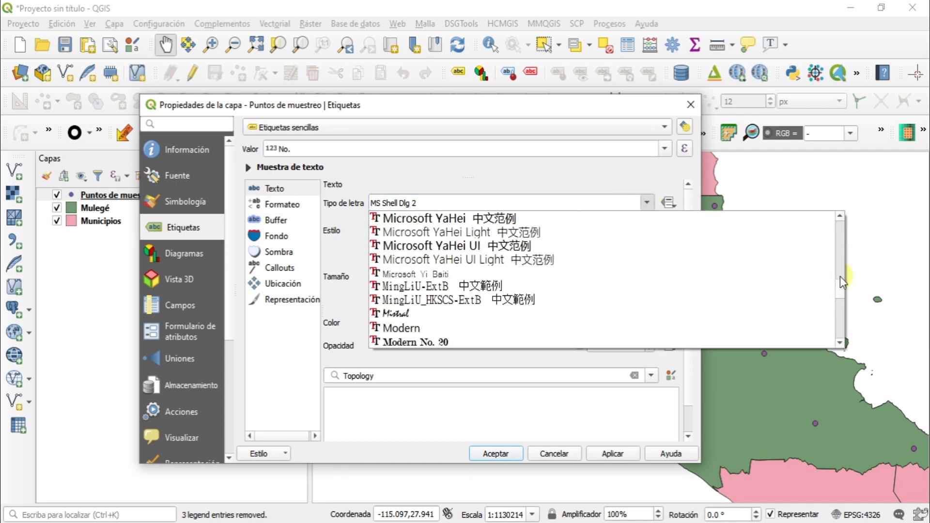
{"action": "scroll", "coordinate": [642, 283], "scroll_direction": "up", "scroll_amount": 20}
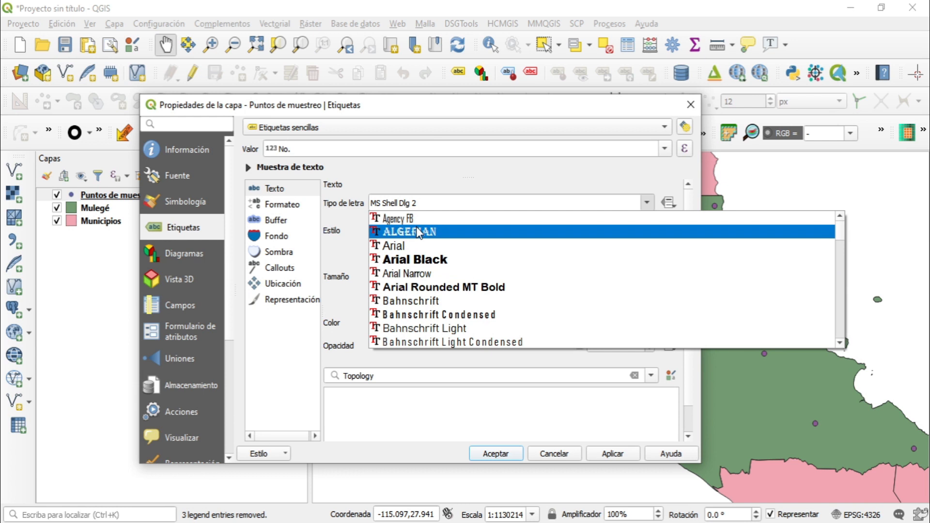
{"action": "left_click", "coordinate": [397, 243]}
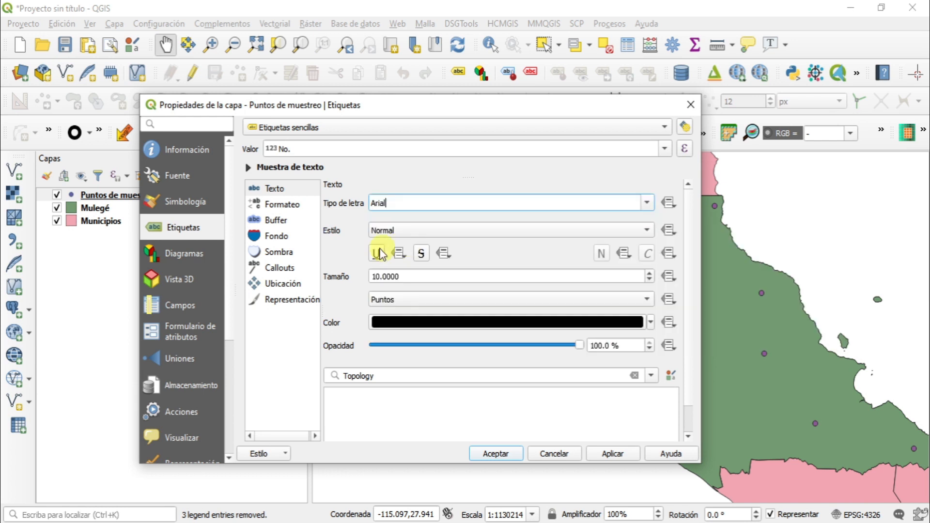
{"action": "left_click", "coordinate": [649, 273]}
{"action": "left_click", "coordinate": [650, 273]}
{"action": "left_click", "coordinate": [614, 455]}
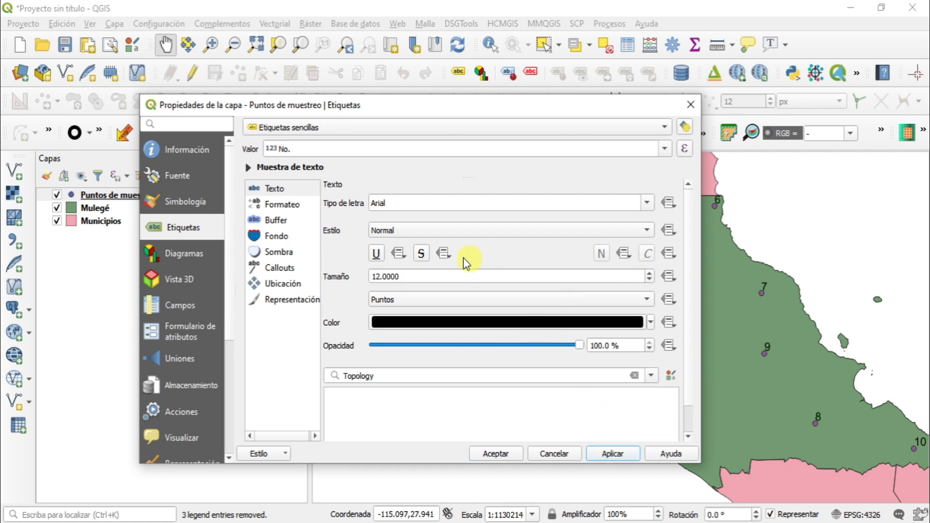
Step: Draw a white text buffer around the sampling point labels and apply it
{"action": "left_click", "coordinate": [288, 220]}
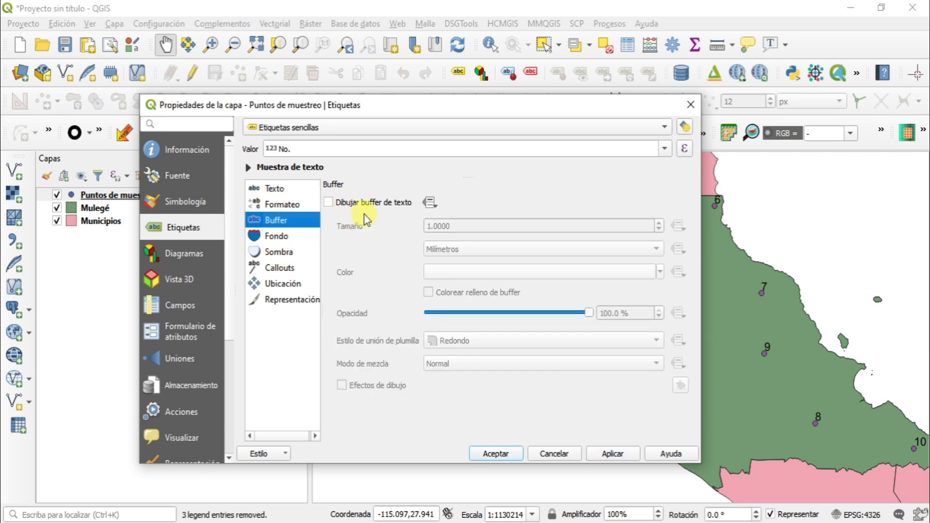
{"action": "left_click", "coordinate": [330, 202]}
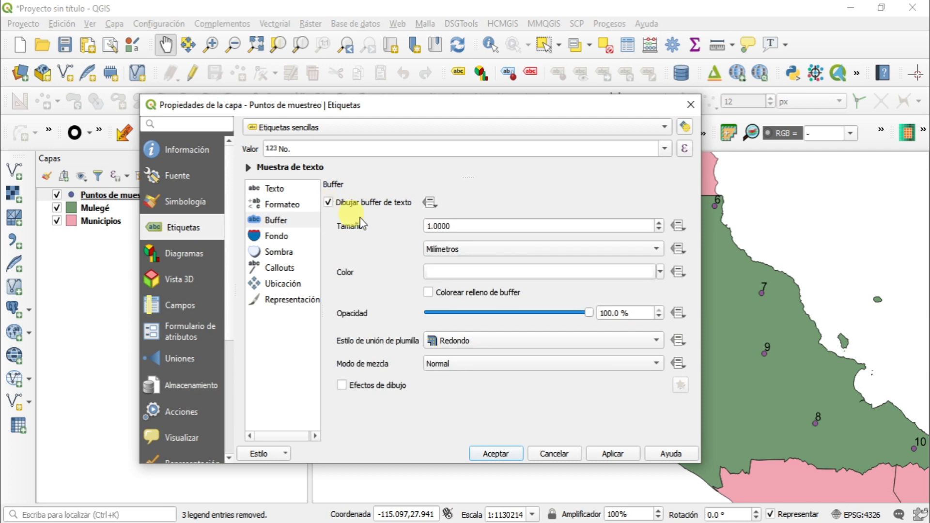
{"action": "left_click", "coordinate": [658, 272]}
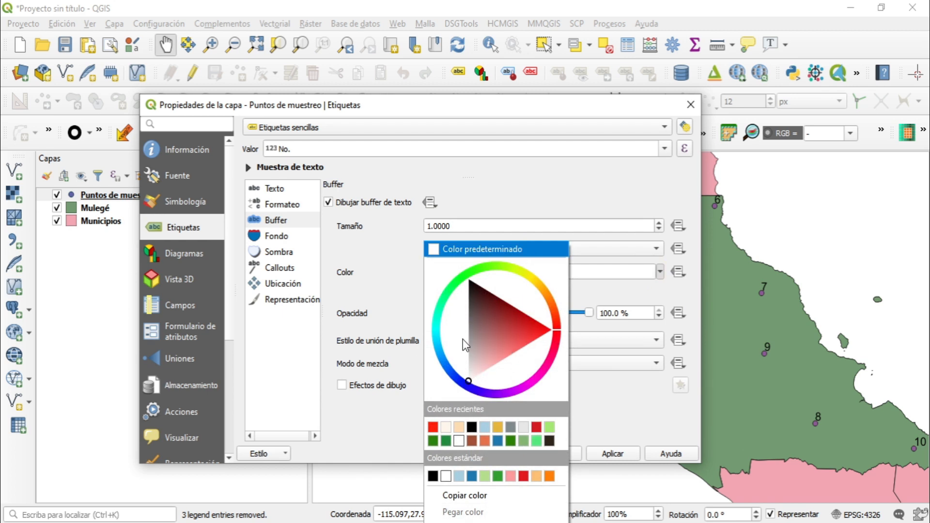
{"action": "left_click", "coordinate": [591, 291]}
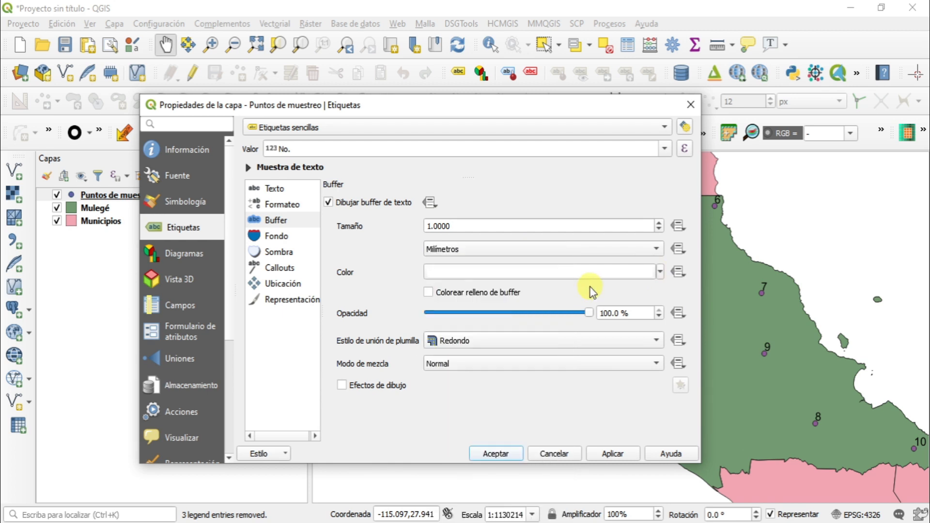
{"action": "left_click", "coordinate": [614, 454]}
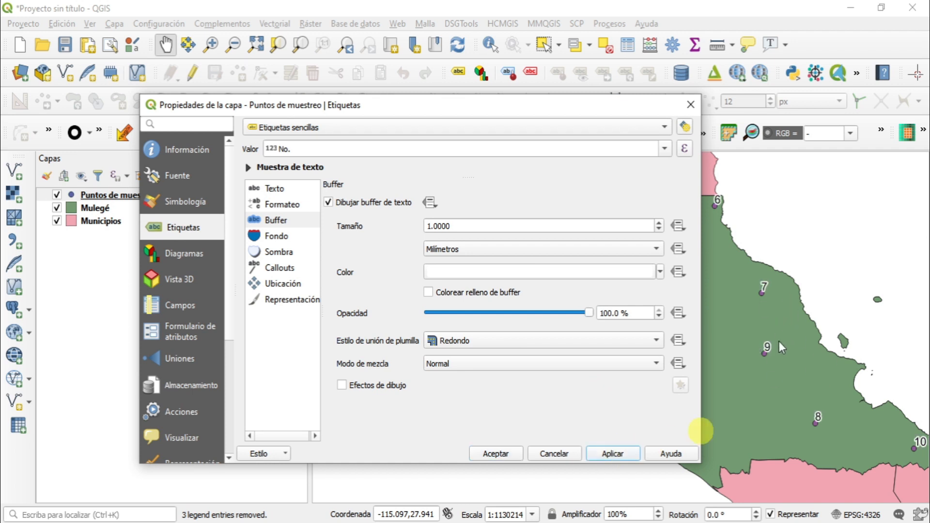
Step: Place the labels by offset from point in the upper-centre quadrant with a Y offset of -1.5 mm, and apply
{"action": "left_click", "coordinate": [286, 285]}
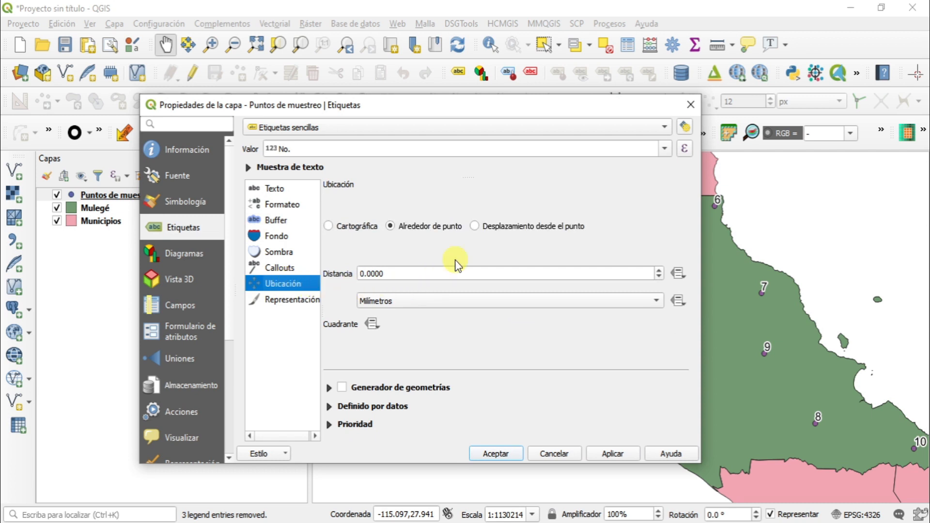
{"action": "left_click", "coordinate": [473, 228]}
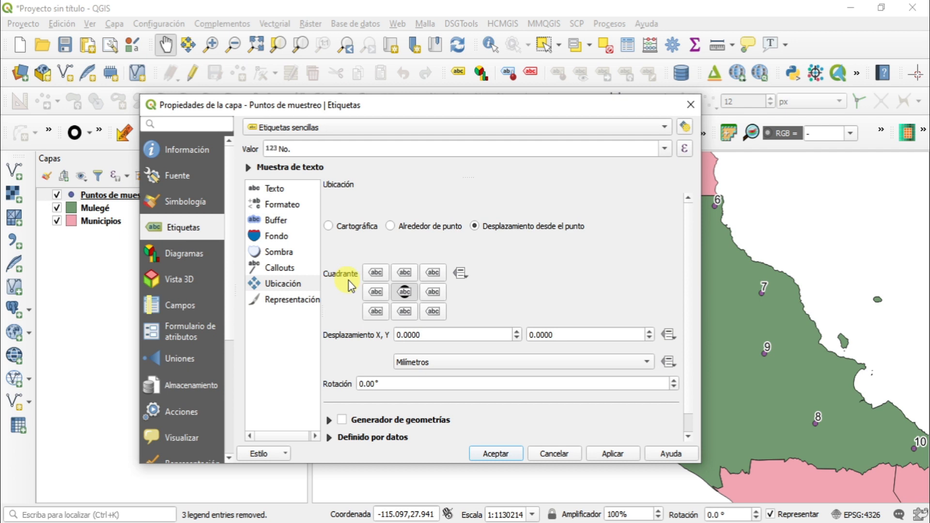
{"action": "left_click", "coordinate": [404, 272]}
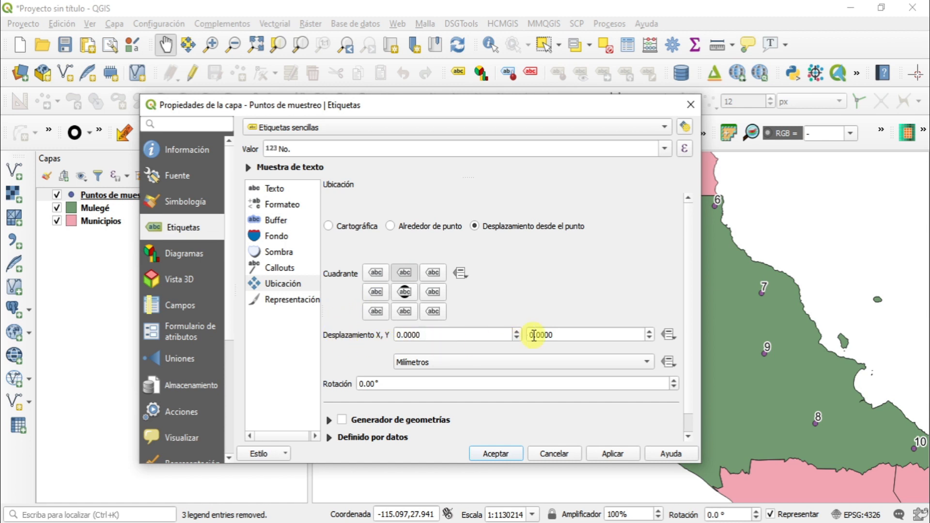
{"action": "left_click", "coordinate": [649, 339]}
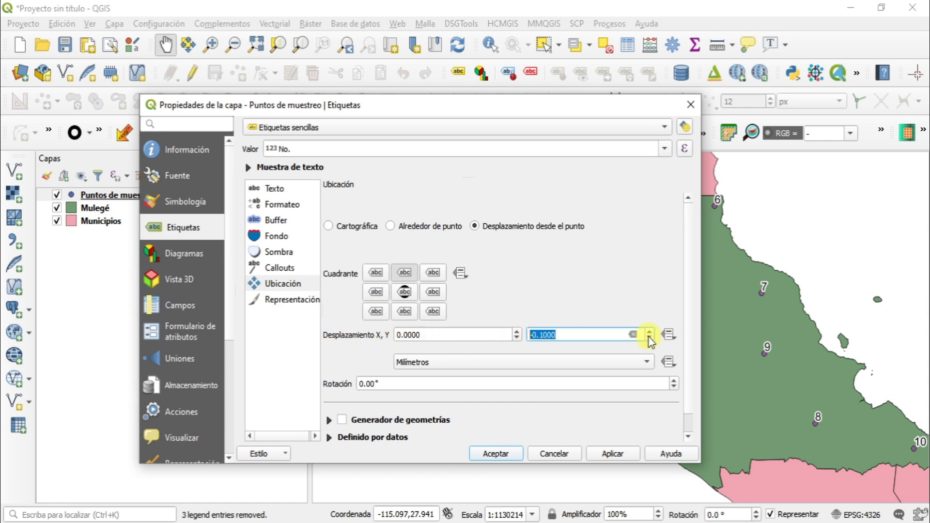
{"action": "left_click", "coordinate": [650, 338]}
{"action": "left_click", "coordinate": [649, 339]}
{"action": "left_click", "coordinate": [649, 339]}
{"action": "left_click", "coordinate": [649, 338]}
{"action": "left_click", "coordinate": [649, 338]}
{"action": "left_click", "coordinate": [649, 338]}
{"action": "left_click", "coordinate": [649, 338]}
{"action": "left_click", "coordinate": [649, 339]}
{"action": "left_click", "coordinate": [649, 338]}
{"action": "left_click", "coordinate": [611, 455]}
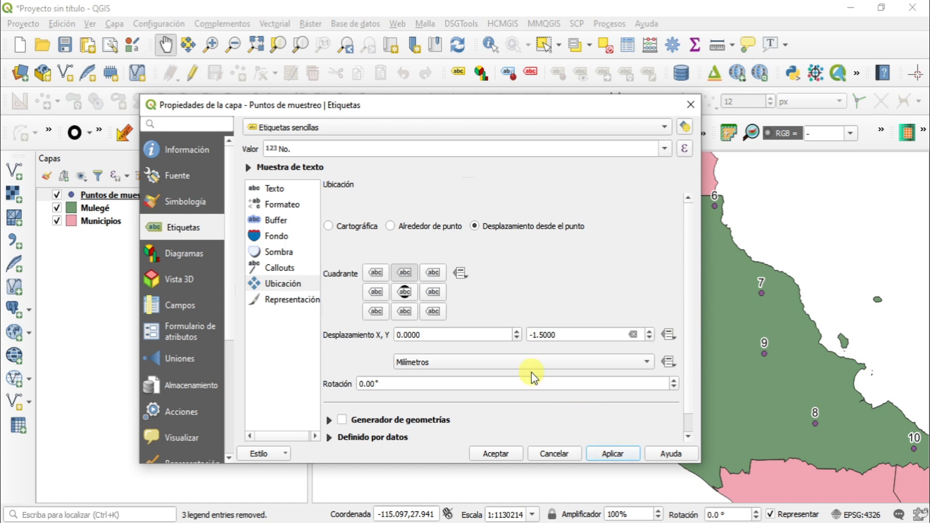
Step: Set the fill colour of the Puntos de muestreo simple marker to red and accept the layer properties
{"action": "mouse_move", "coordinate": [479, 113]}
{"action": "left_mouse_down"}
{"action": "mouse_move", "coordinate": [305, 114]}
{"action": "mouse_move", "coordinate": [492, 100]}
{"action": "left_mouse_up"}
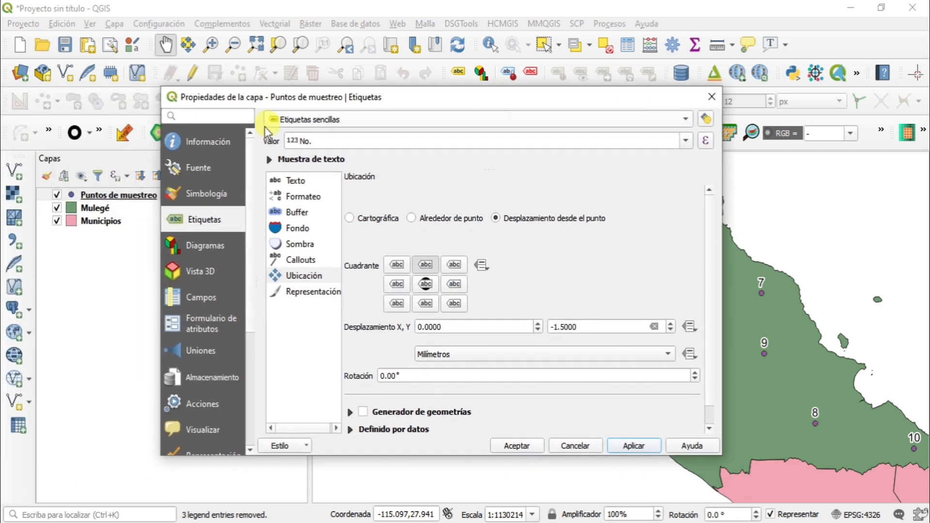
{"action": "left_click", "coordinate": [220, 191]}
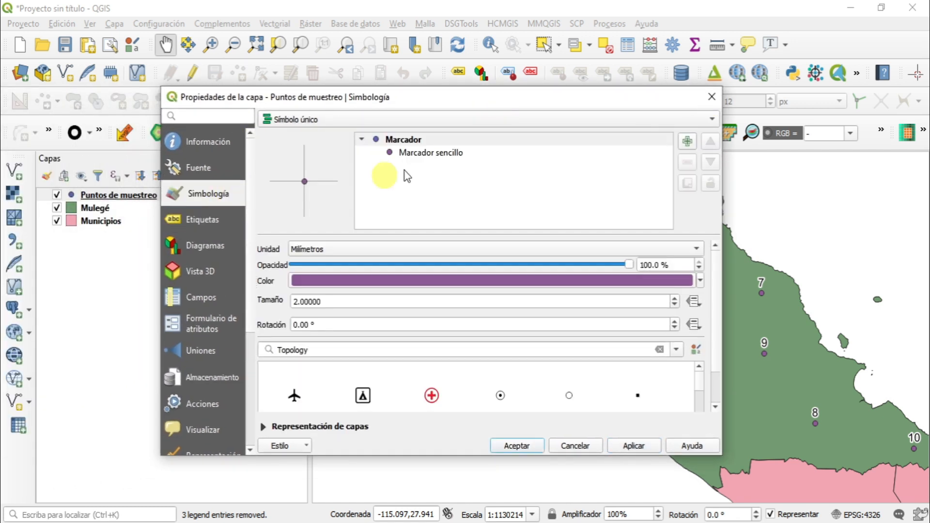
{"action": "left_click", "coordinate": [433, 153]}
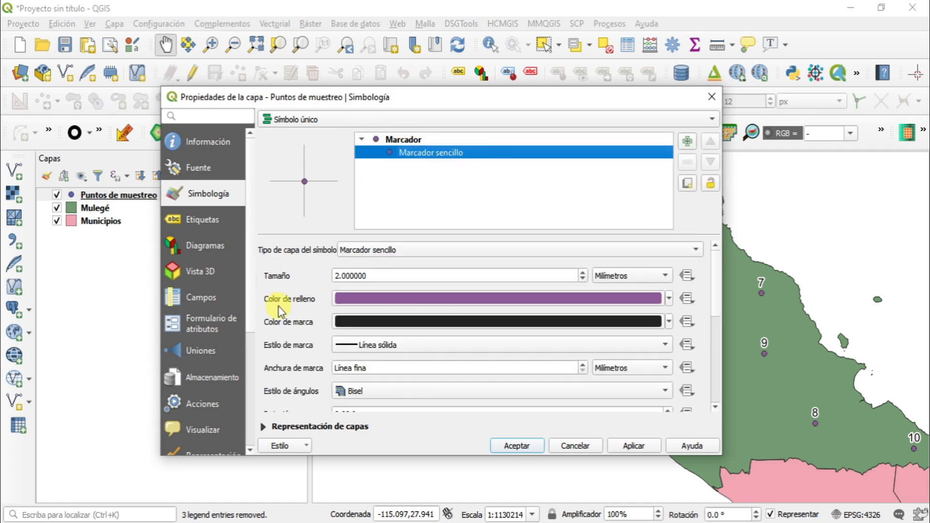
{"action": "left_click", "coordinate": [669, 304]}
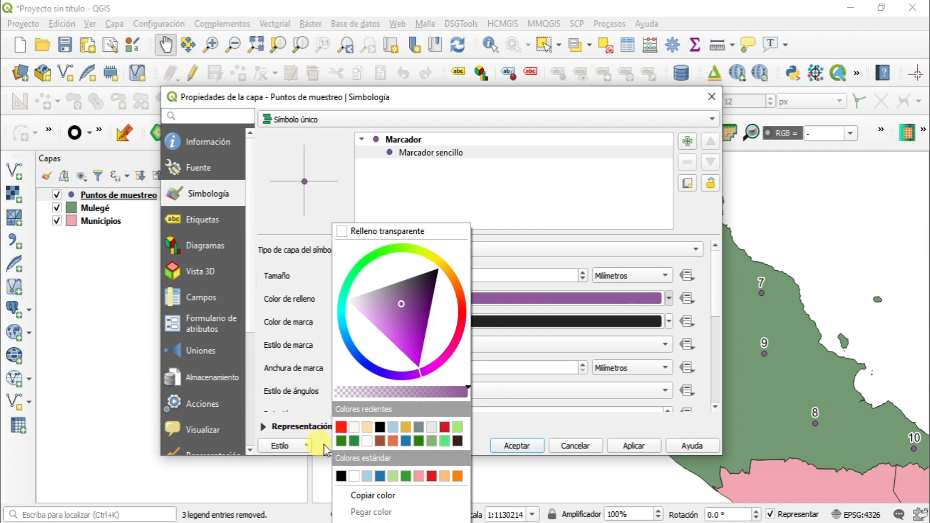
{"action": "left_click", "coordinate": [445, 426]}
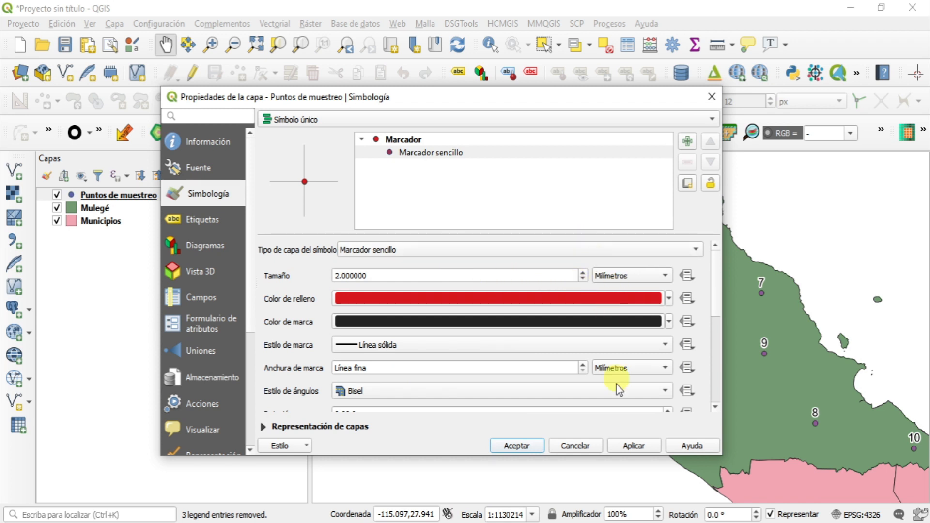
{"action": "left_click", "coordinate": [633, 449]}
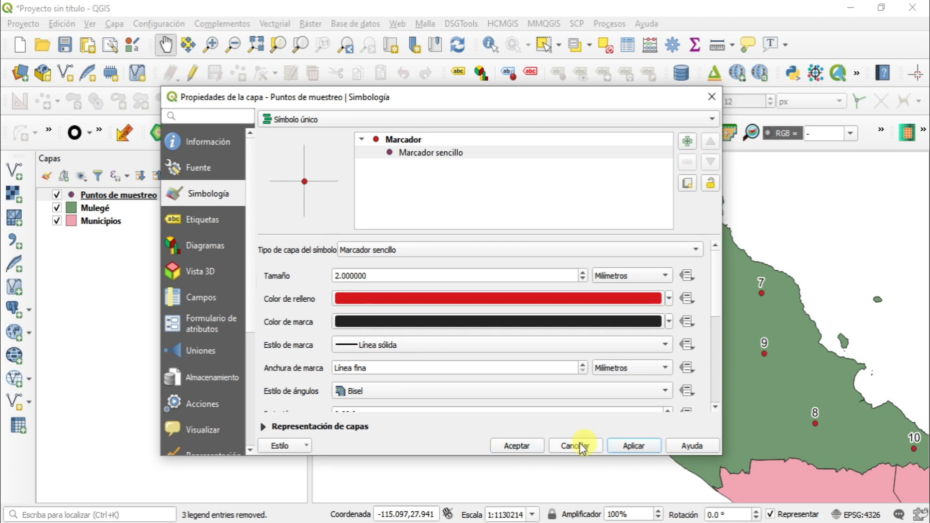
{"action": "left_click", "coordinate": [522, 447]}
{"action": "left_click", "coordinate": [578, 370]}
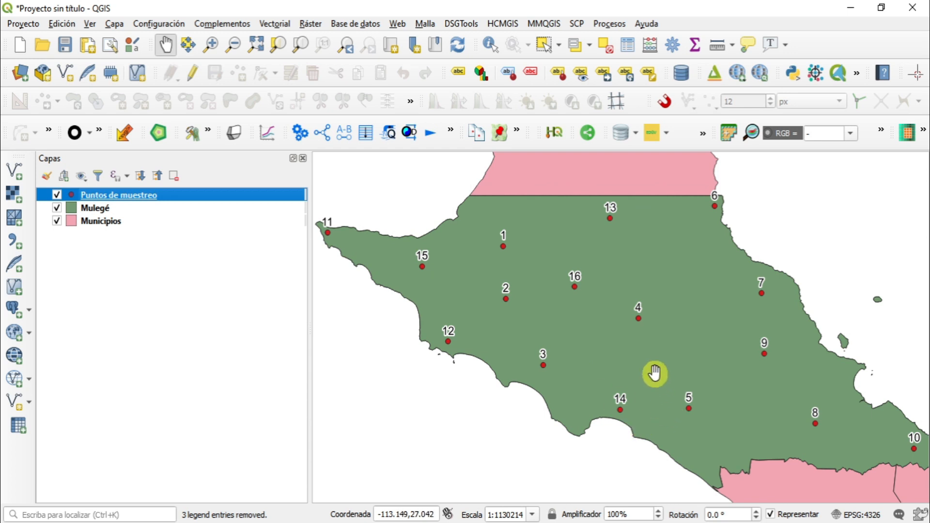
Step: Set the Mulegé layer's simple fill colour to light grey and accept the layer properties
{"action": "left_click", "coordinate": [91, 208]}
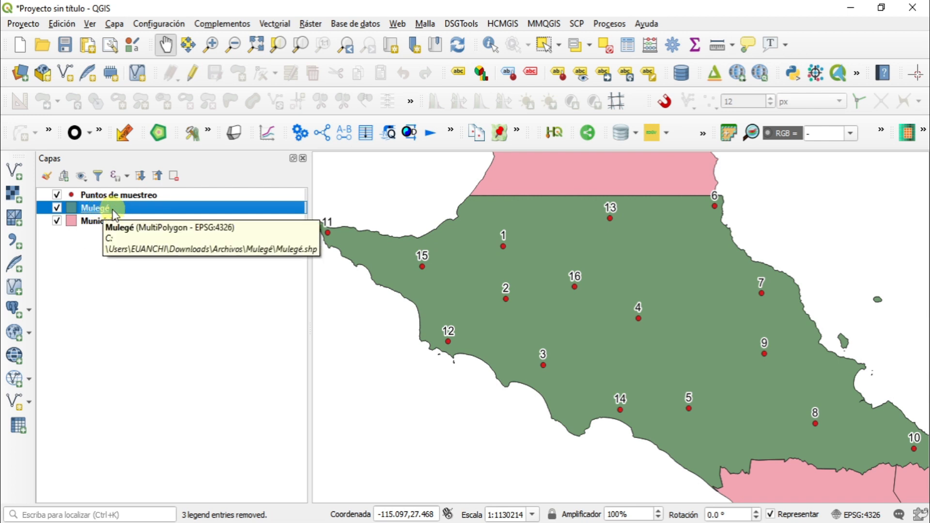
{"action": "double_click", "coordinate": [113, 210]}
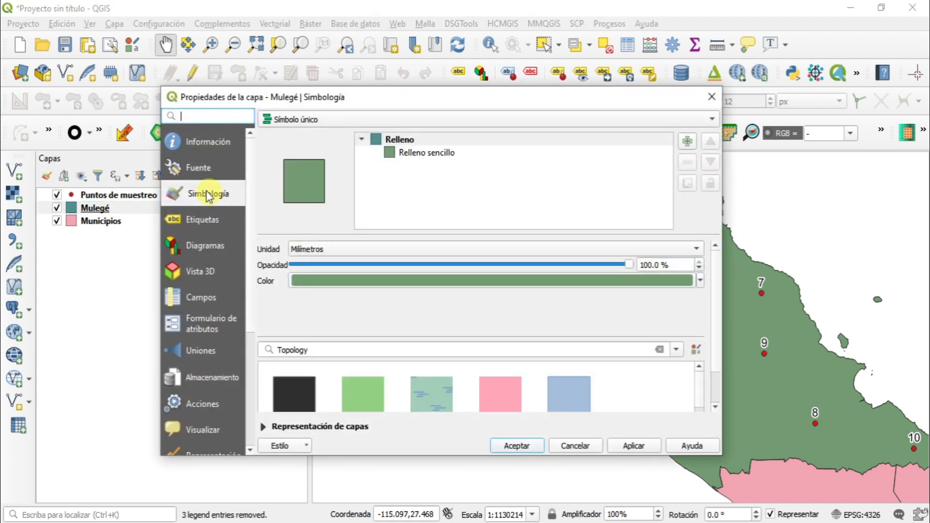
{"action": "left_click", "coordinate": [435, 154]}
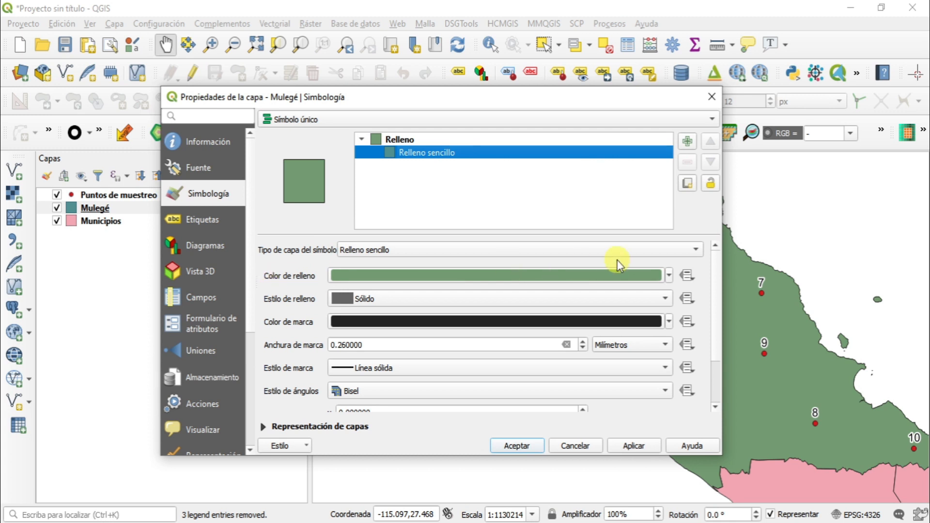
{"action": "left_click", "coordinate": [664, 275]}
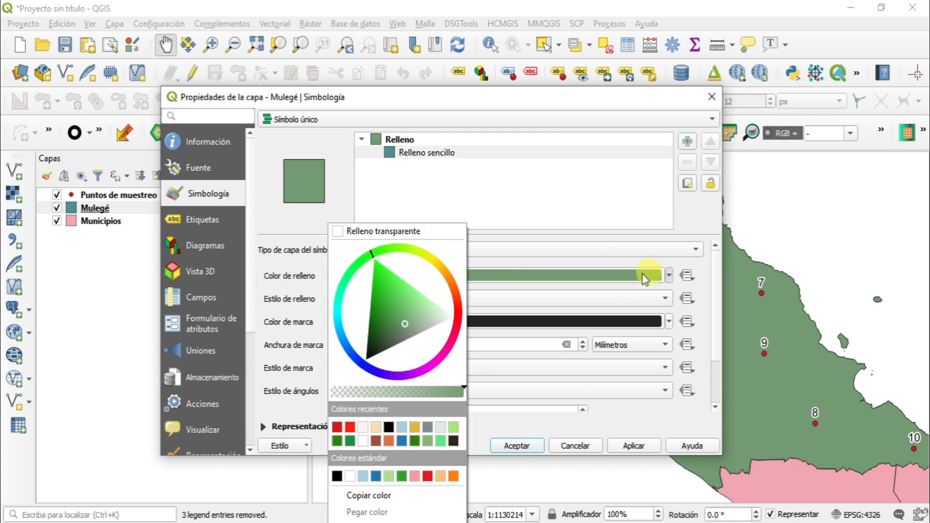
{"action": "left_click", "coordinate": [440, 427]}
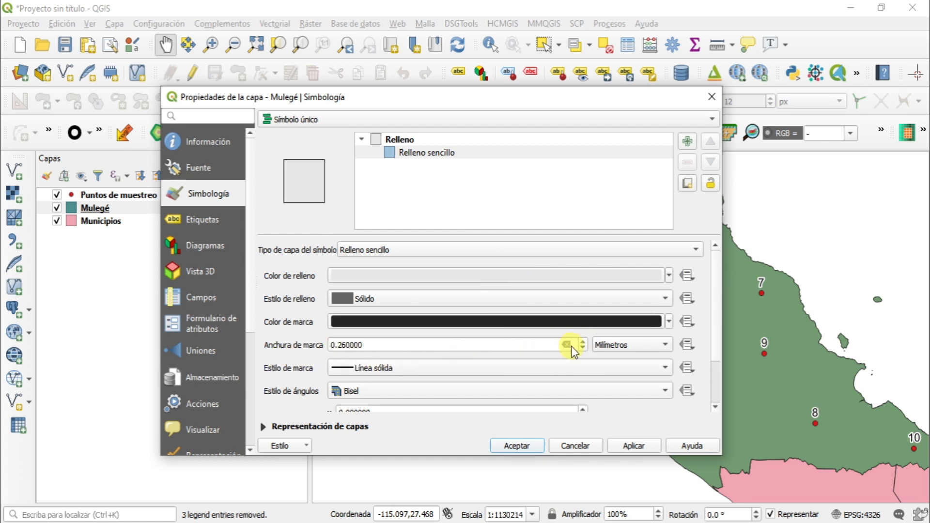
{"action": "left_click", "coordinate": [634, 445]}
{"action": "left_click_drag", "start_coordinate": [592, 102], "coordinate": [399, 85]}
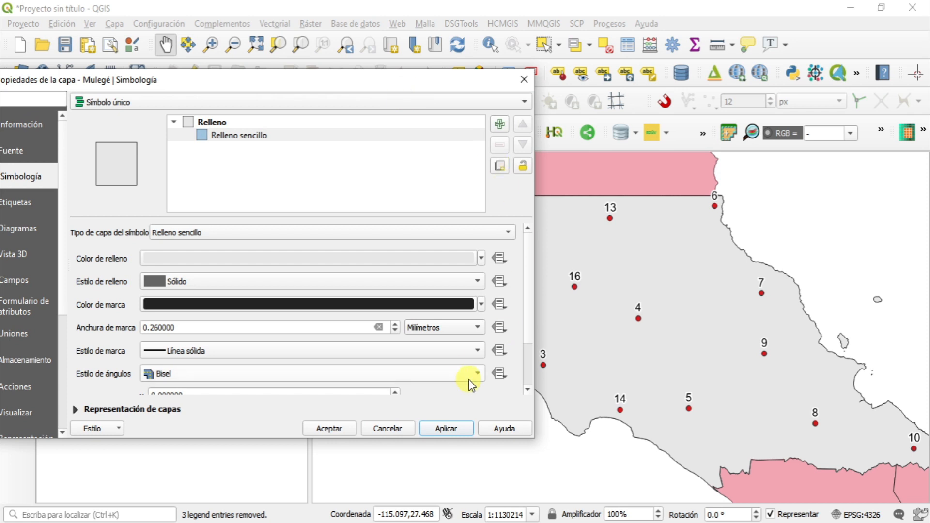
{"action": "left_click", "coordinate": [339, 429]}
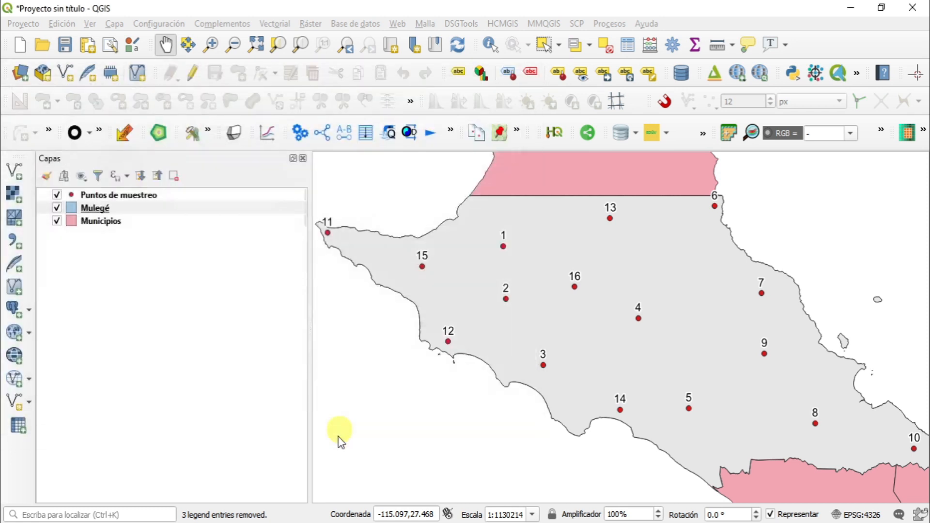
Step: Examine the municipality name field in the Municipios layer's attribute table, and close the table
{"action": "left_click", "coordinate": [102, 224]}
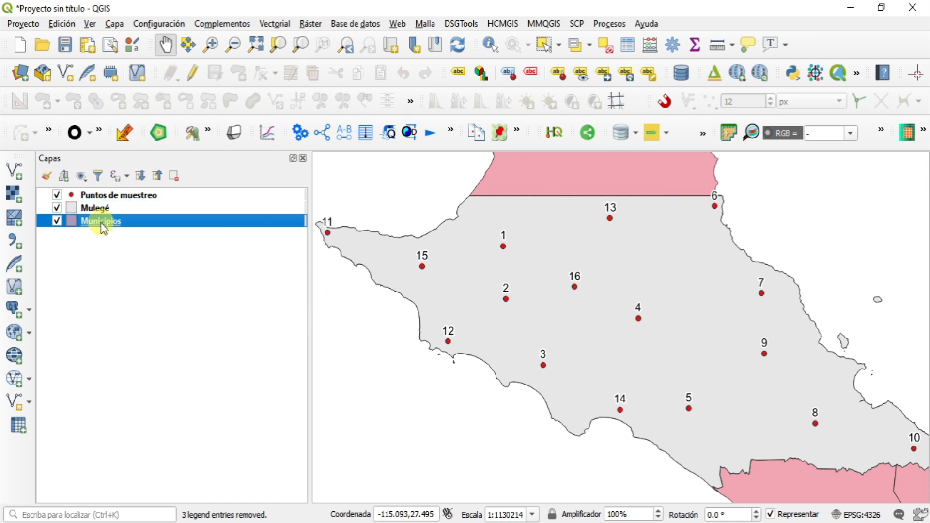
{"action": "right_click", "coordinate": [100, 222]}
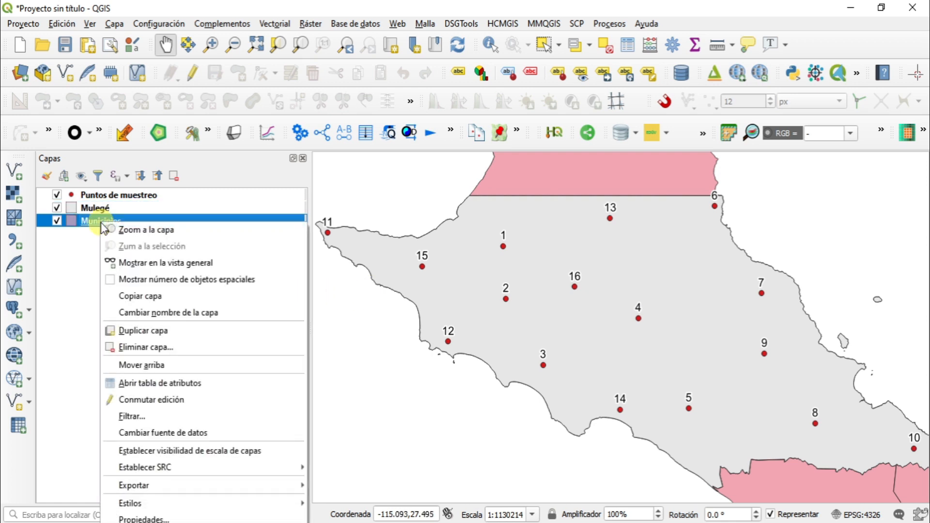
{"action": "left_click", "coordinate": [196, 385]}
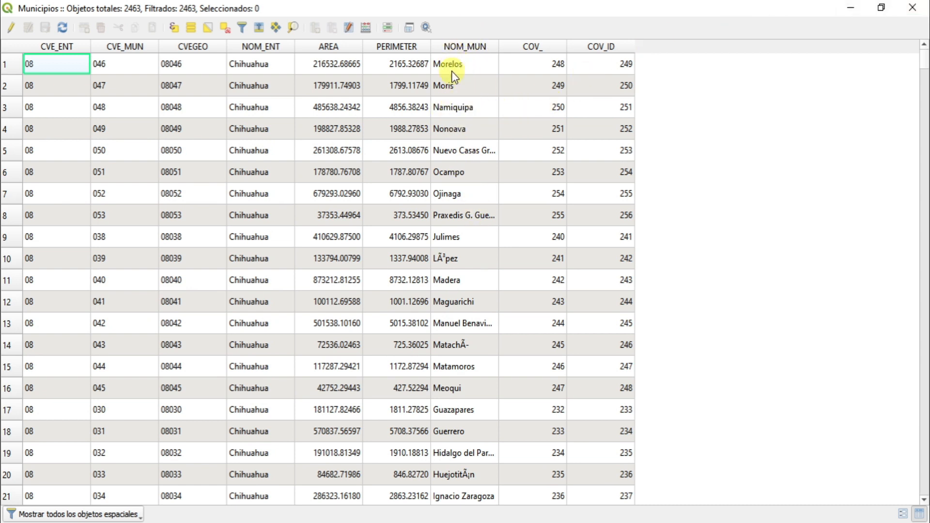
{"action": "left_click", "coordinate": [914, 8]}
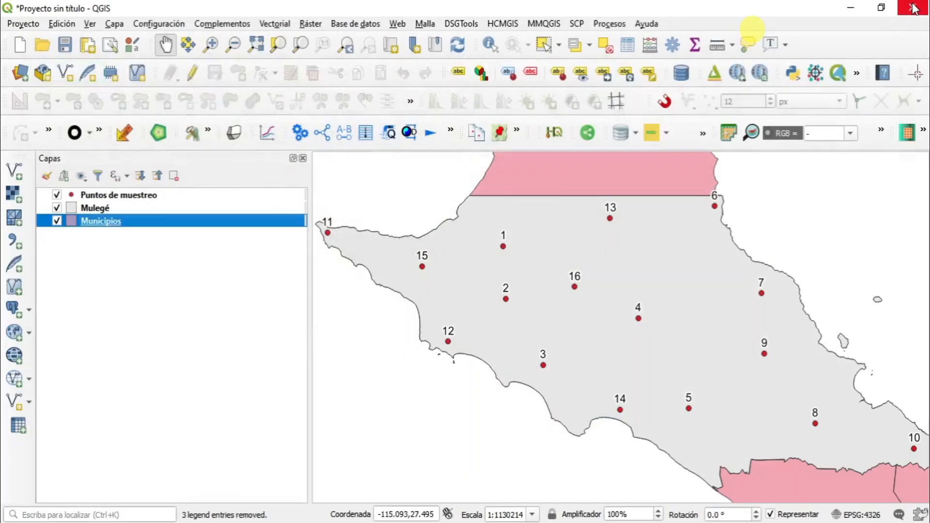
Step: Set the Municipios layer's data source encoding to UTF-8 and apply
{"action": "right_click", "coordinate": [124, 226]}
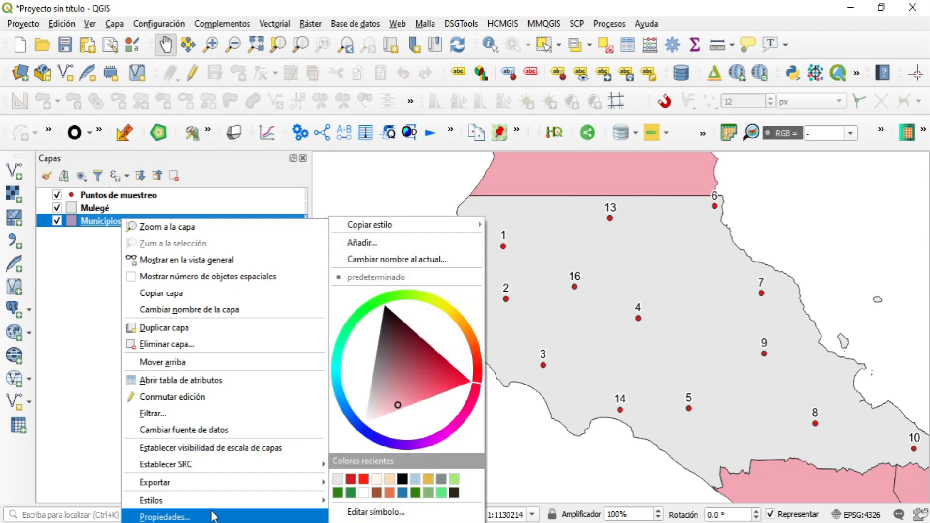
{"action": "left_click", "coordinate": [213, 516]}
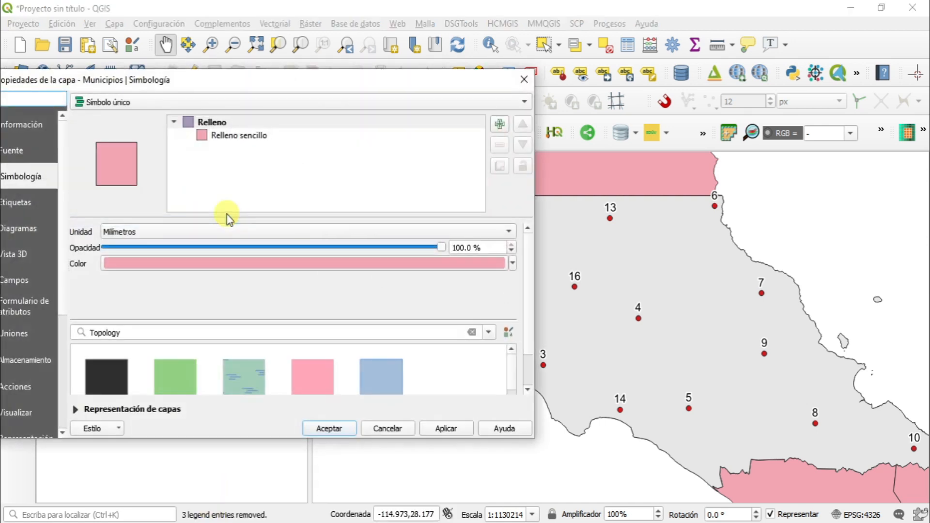
{"action": "left_click_drag", "start_coordinate": [172, 81], "coordinate": [347, 43]}
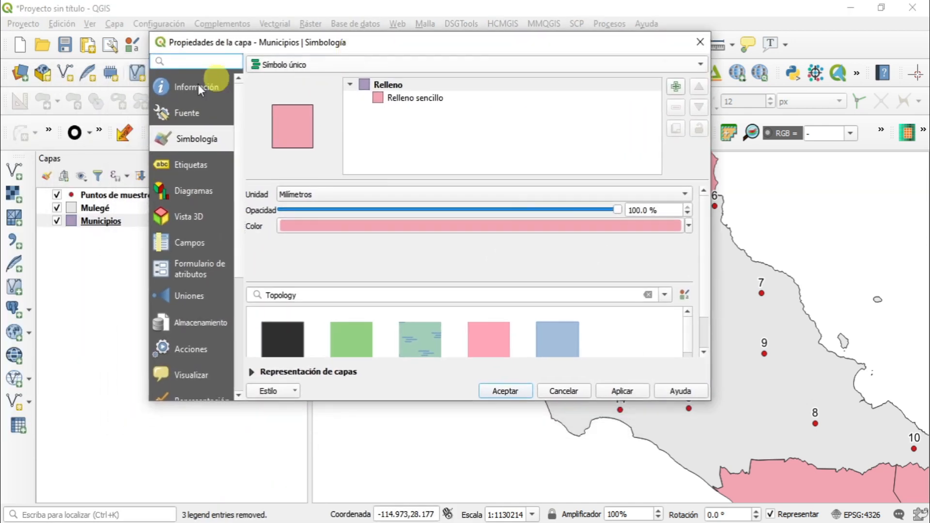
{"action": "left_click", "coordinate": [156, 113]}
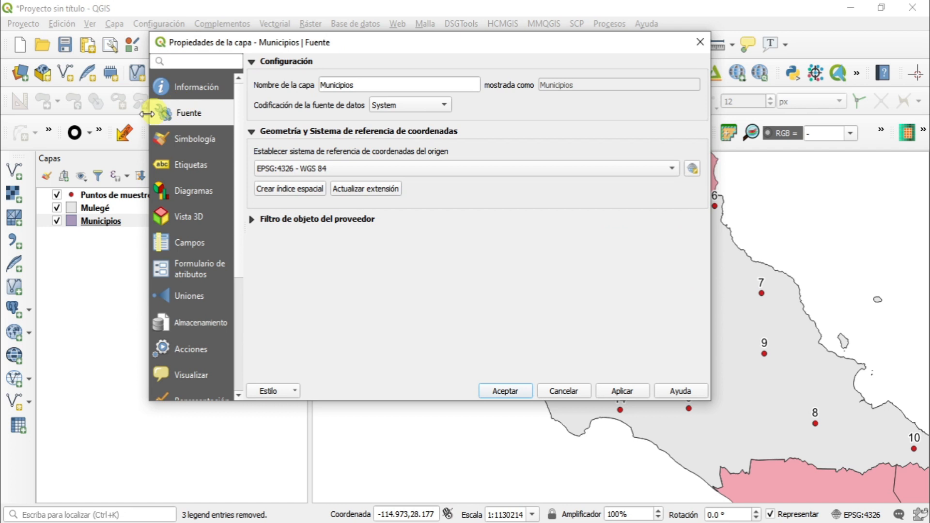
{"action": "left_click", "coordinate": [438, 105]}
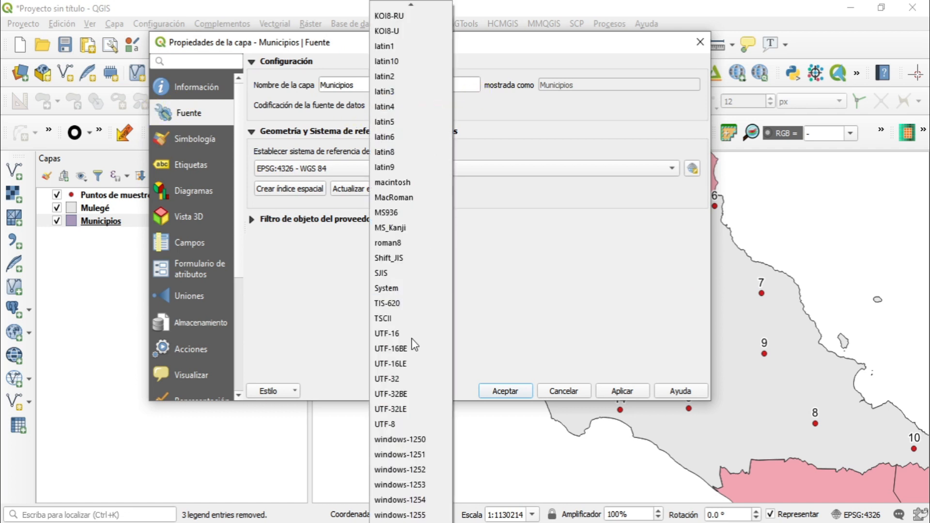
{"action": "left_click", "coordinate": [401, 425]}
{"action": "left_click", "coordinate": [625, 394]}
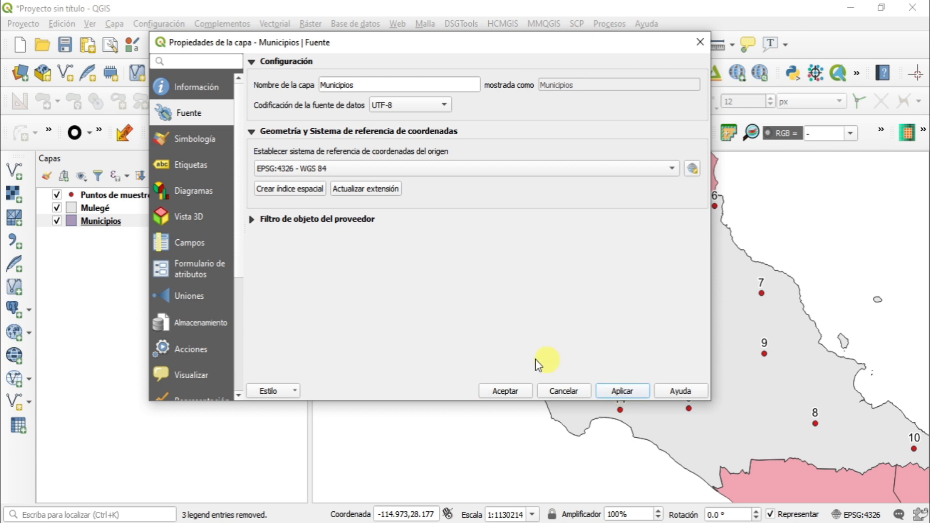
Step: Set the Municipios layer's simple fill colour to medium grey and apply
{"action": "left_click", "coordinate": [201, 140]}
{"action": "left_click", "coordinate": [423, 97]}
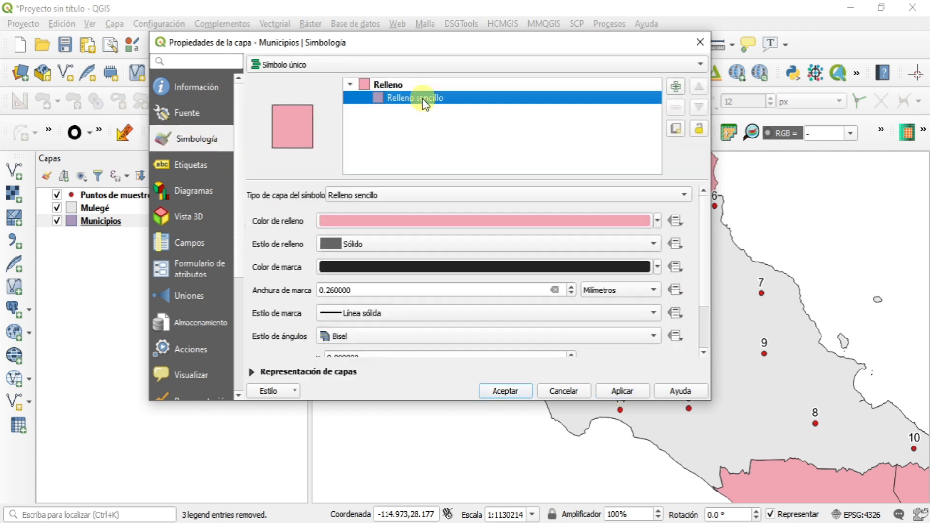
{"action": "left_click", "coordinate": [656, 221]}
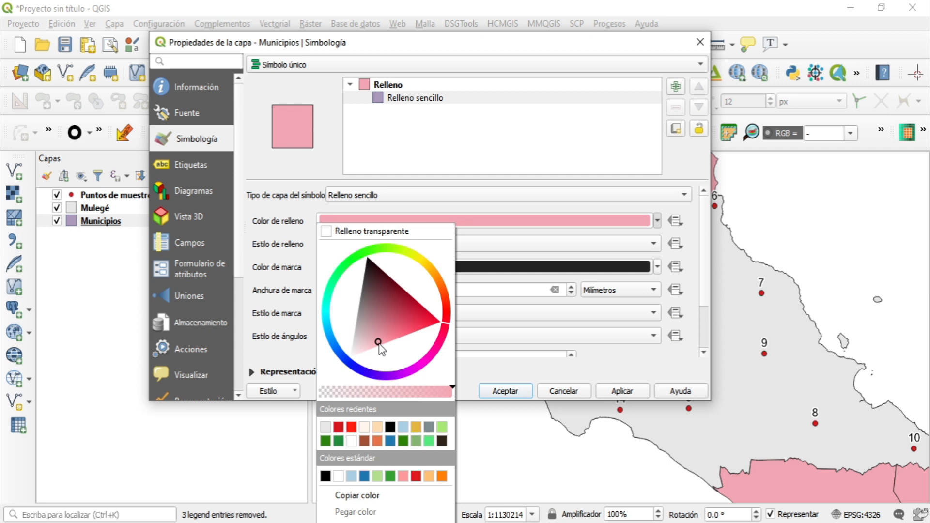
{"action": "mouse_move", "coordinate": [375, 345]}
{"action": "left_mouse_down"}
{"action": "mouse_move", "coordinate": [357, 343]}
{"action": "mouse_move", "coordinate": [352, 332]}
{"action": "left_mouse_up"}
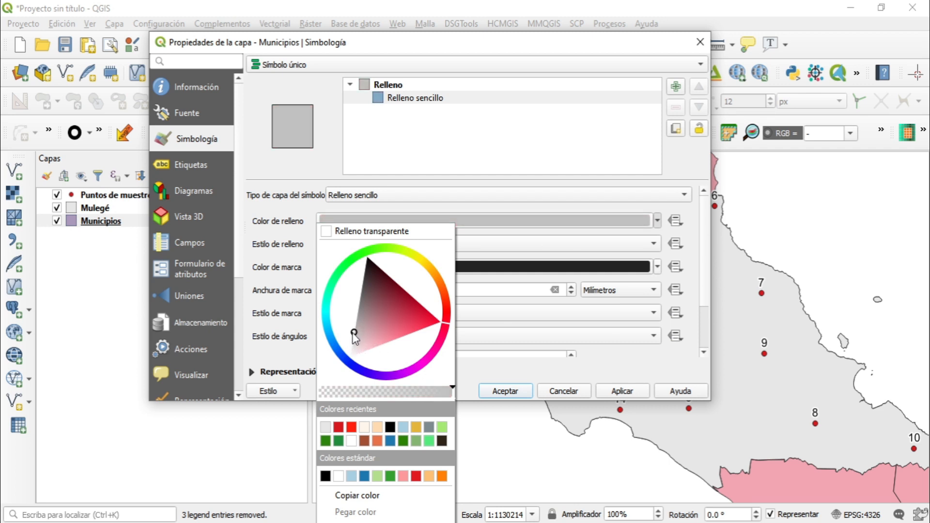
{"action": "left_click", "coordinate": [623, 393]}
{"action": "left_click", "coordinate": [622, 393]}
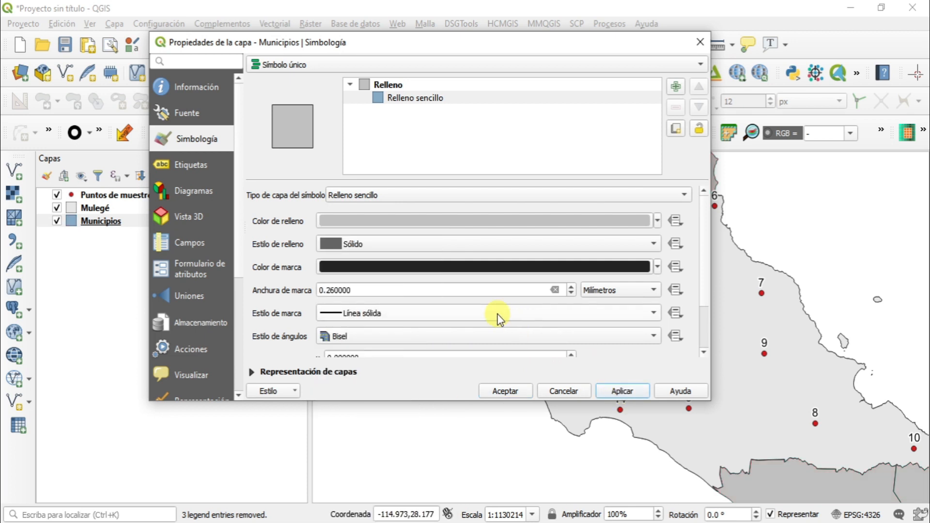
Step: Turn on simple labels for the Municipios layer using the NOM_MUN field, and apply
{"action": "left_click", "coordinate": [209, 166]}
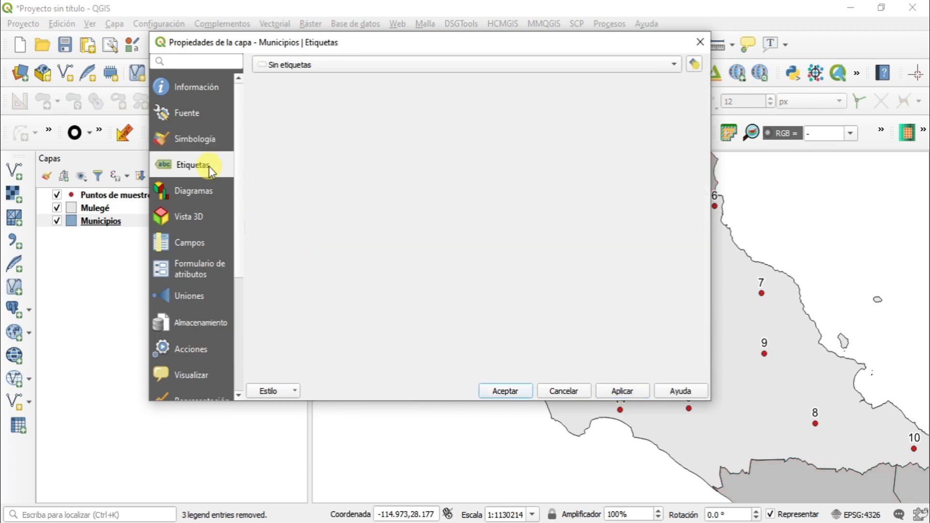
{"action": "left_click", "coordinate": [320, 65]}
{"action": "left_click", "coordinate": [320, 76]}
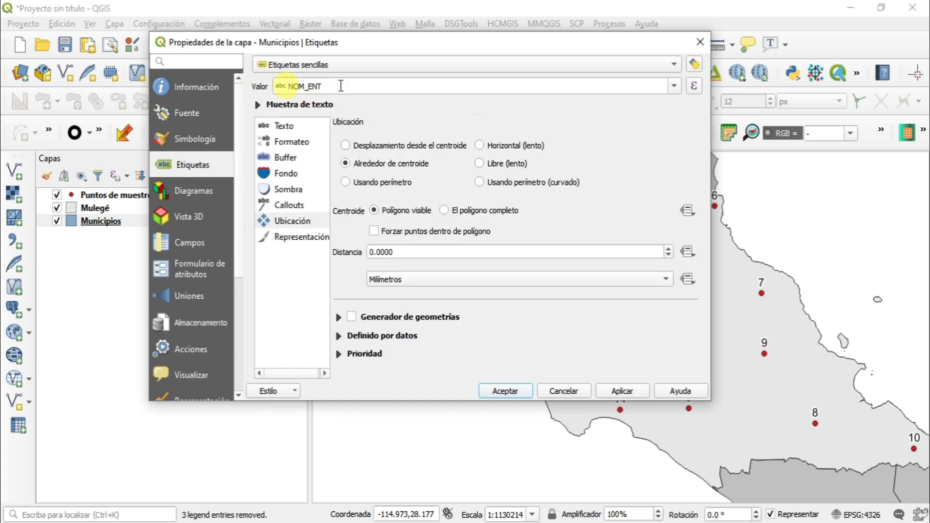
{"action": "left_click", "coordinate": [674, 86]}
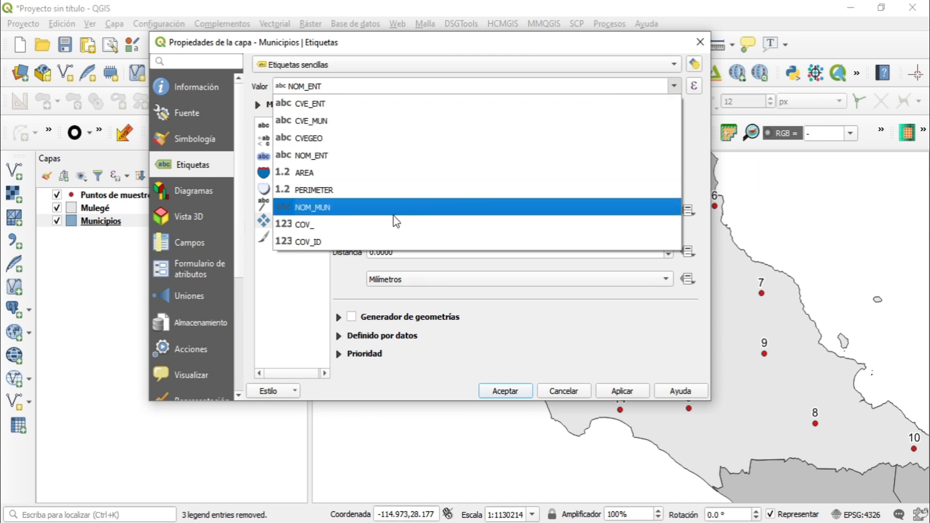
{"action": "left_click", "coordinate": [347, 209]}
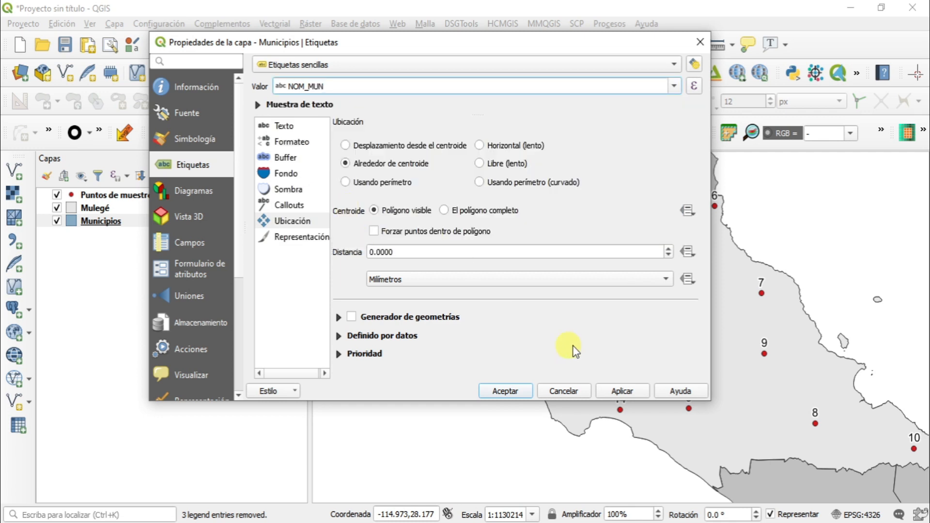
{"action": "left_click", "coordinate": [622, 391]}
Step: Set the Municipios label text to the Arial font with a size of 12 points
{"action": "mouse_move", "coordinate": [595, 47]}
{"action": "left_mouse_down"}
{"action": "mouse_move", "coordinate": [372, 20]}
{"action": "mouse_move", "coordinate": [512, 4]}
{"action": "left_mouse_up"}
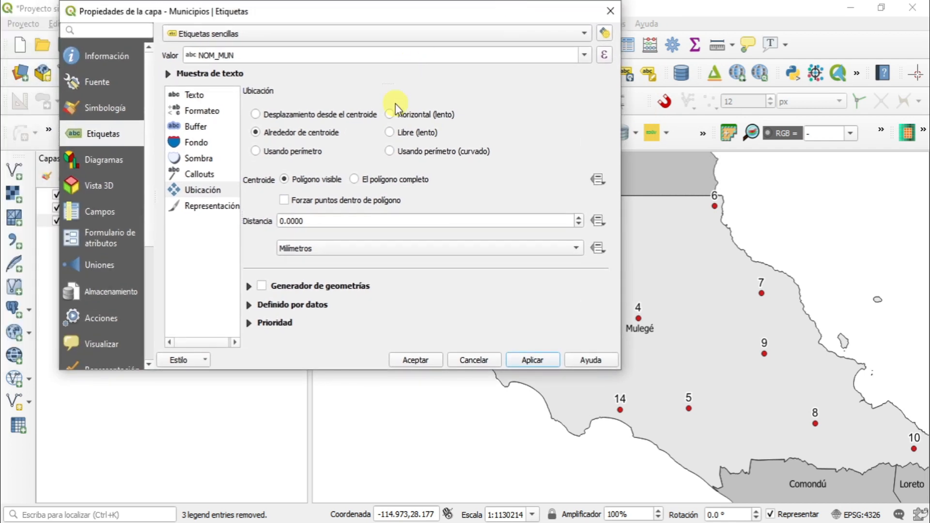
{"action": "left_click", "coordinate": [192, 95]}
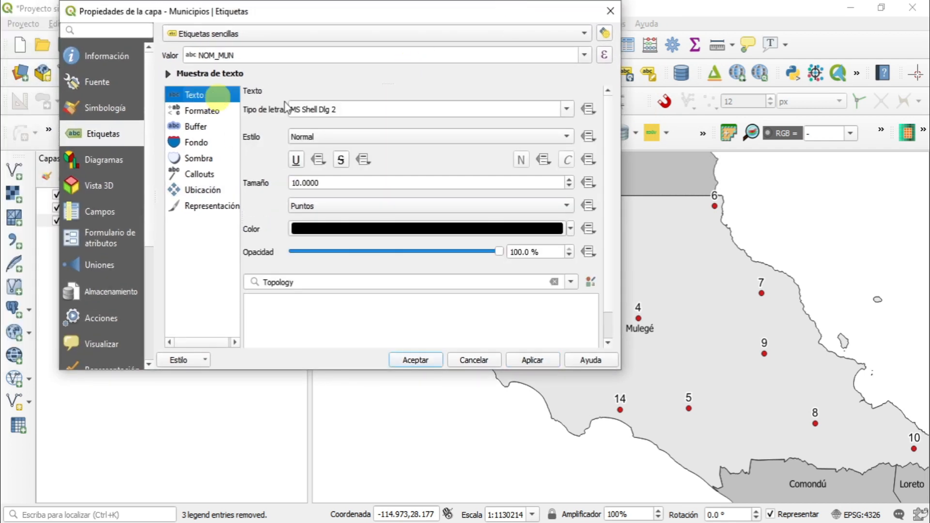
{"action": "left_click", "coordinate": [567, 109]}
{"action": "left_click_drag", "start_coordinate": [766, 212], "coordinate": [767, 126]}
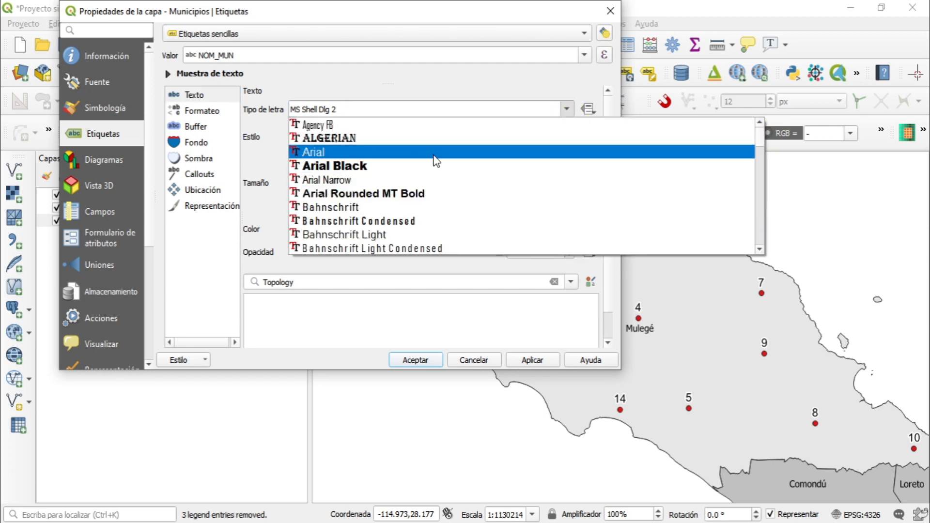
{"action": "left_click", "coordinate": [431, 152]}
{"action": "left_click", "coordinate": [569, 181]}
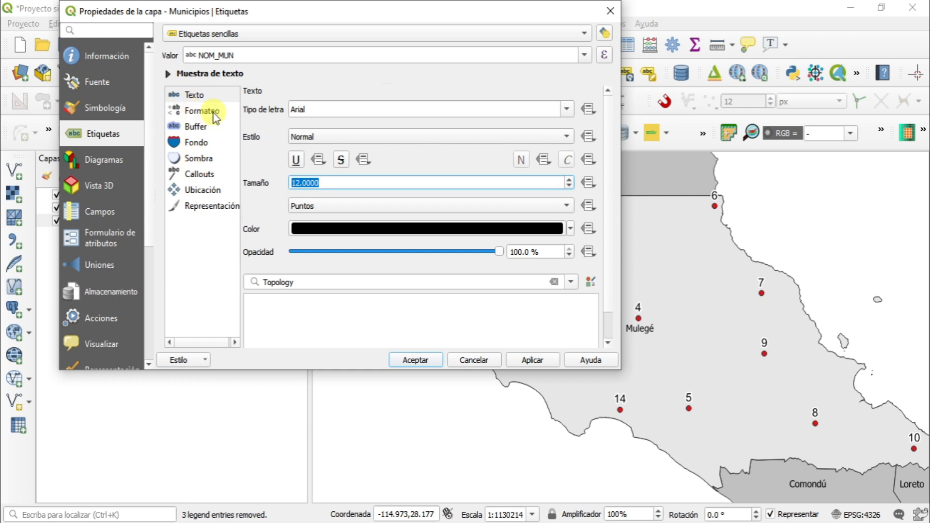
{"action": "left_click", "coordinate": [198, 127]}
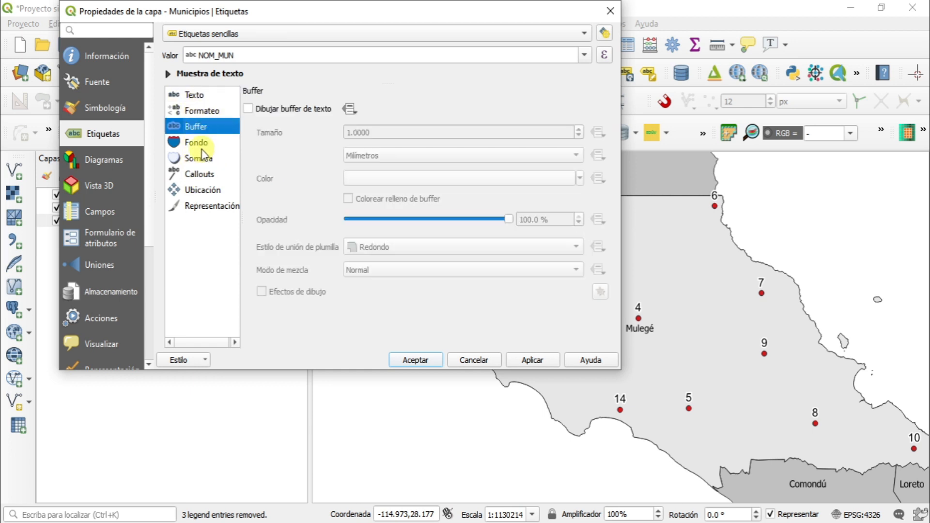
{"action": "left_click", "coordinate": [210, 143]}
{"action": "left_click", "coordinate": [201, 158]}
{"action": "left_click", "coordinate": [207, 190]}
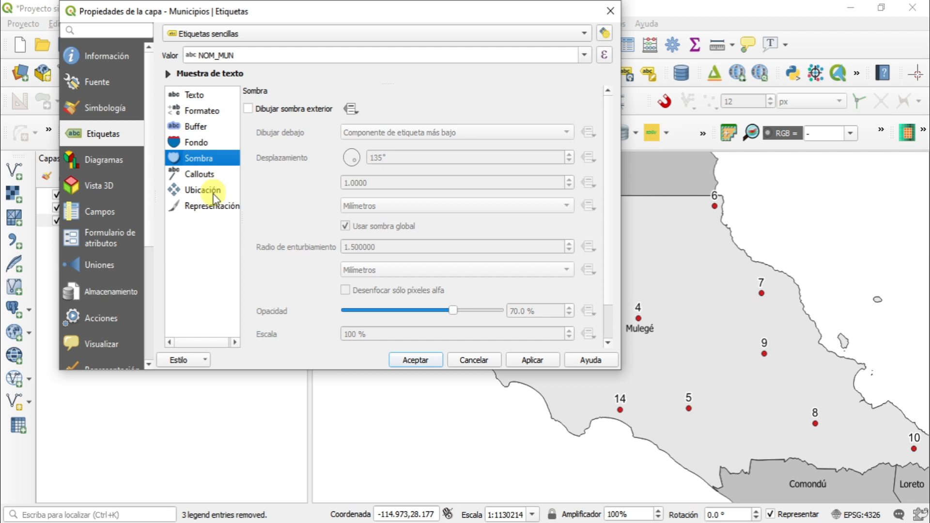
{"action": "left_click", "coordinate": [198, 96]}
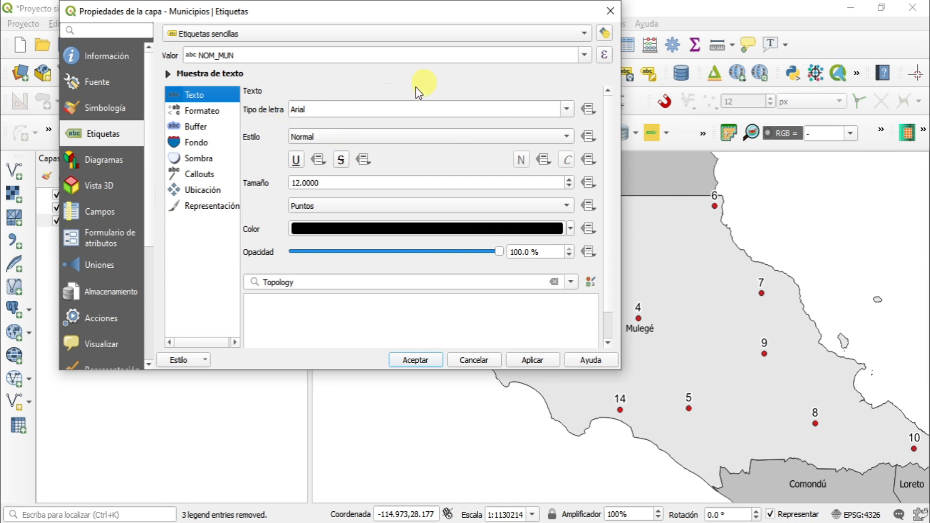
Step: Apply the label text settings and accept the Municipios layer properties
{"action": "left_click", "coordinate": [536, 364]}
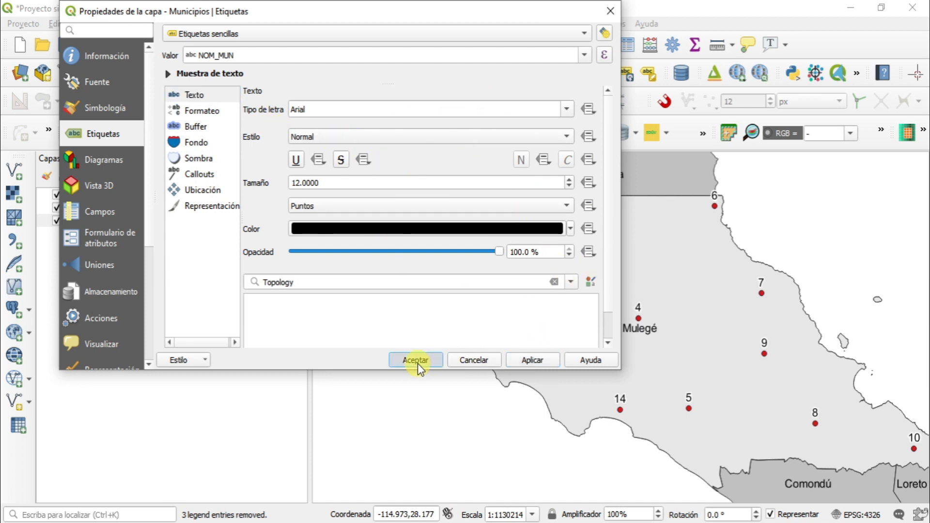
{"action": "left_click", "coordinate": [417, 363]}
{"action": "scroll", "coordinate": [764, 365], "scroll_direction": "down", "scroll_amount": 1}
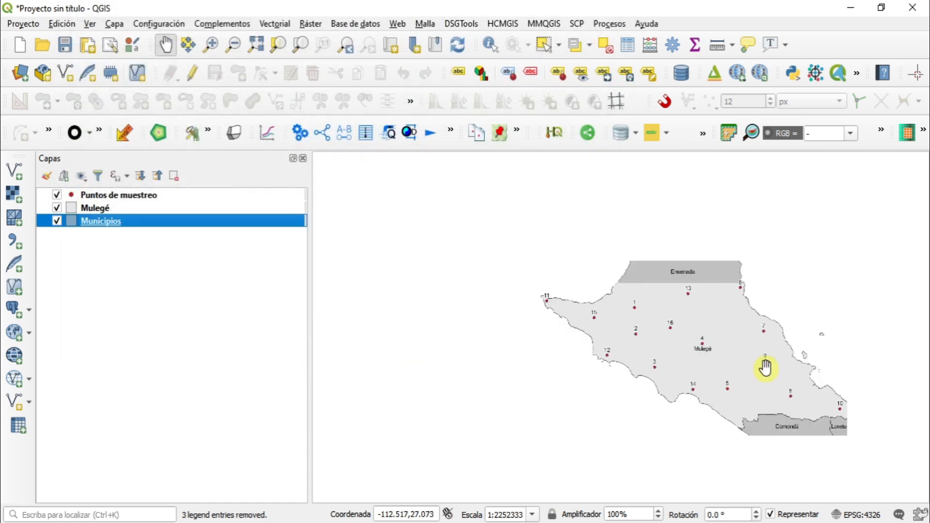
{"action": "scroll", "coordinate": [762, 353], "scroll_direction": "up", "scroll_amount": 1}
{"action": "left_click_drag", "start_coordinate": [762, 355], "coordinate": [760, 337]}
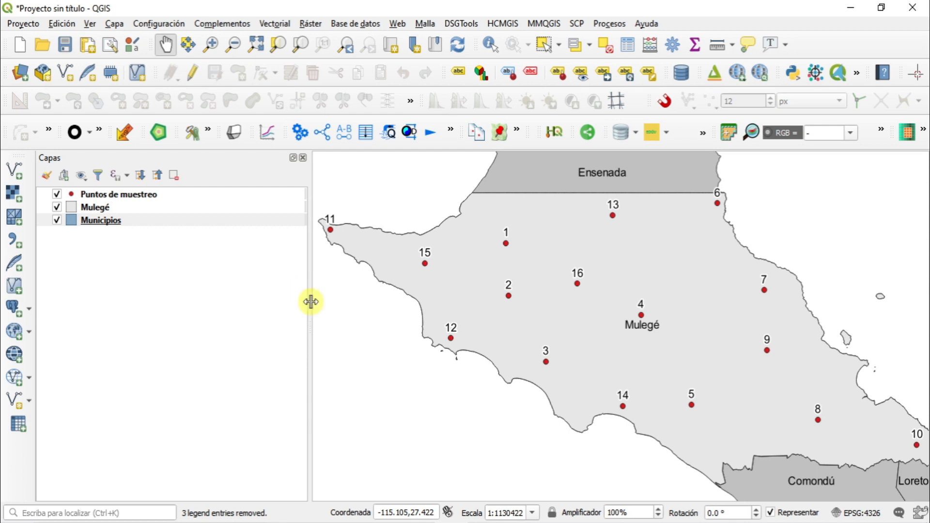
Step: Create a new print layout titled MAPA100
{"action": "left_click", "coordinate": [88, 48]}
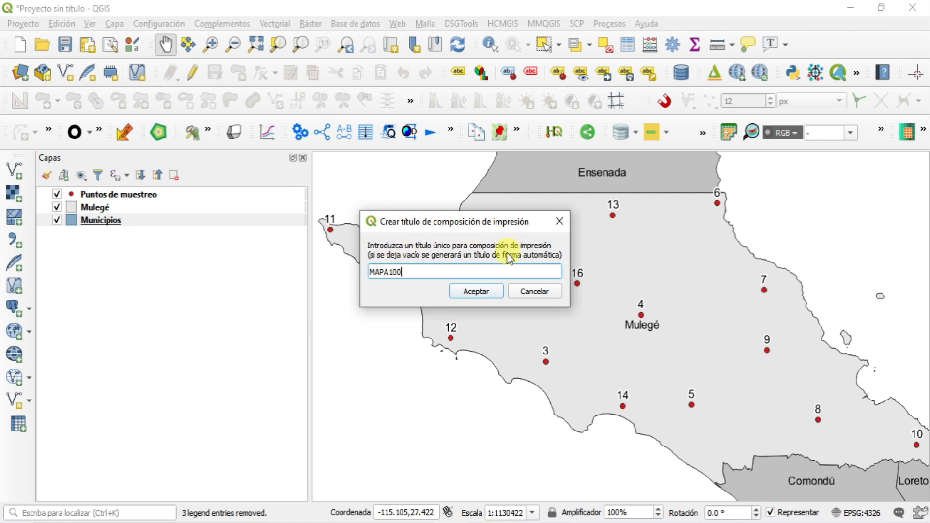
{"action": "left_click", "coordinate": [469, 291]}
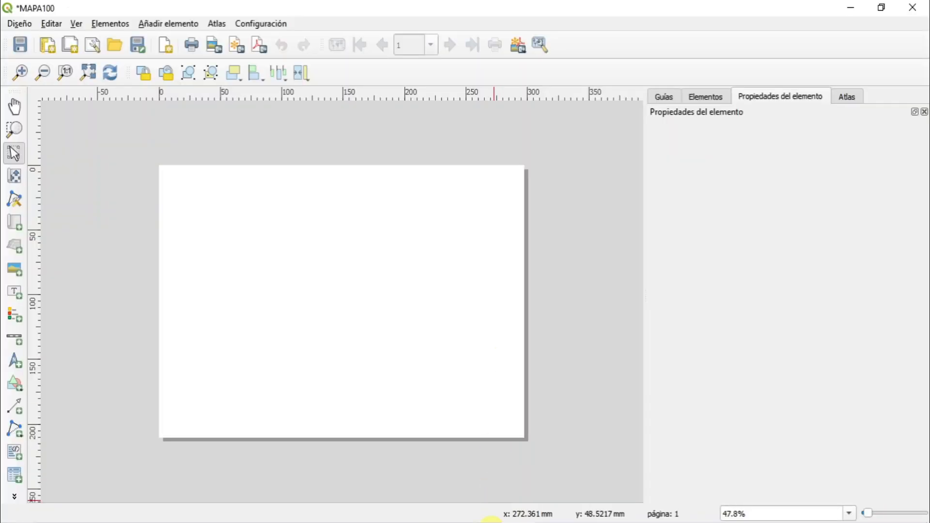
{"action": "mouse_move", "coordinate": [451, 522]}
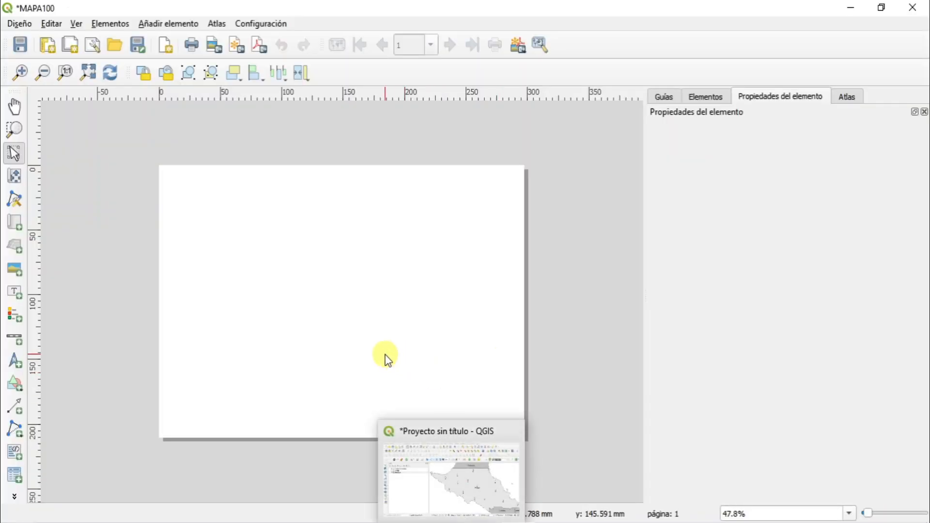
Step: Set the layout's page size to Carta in the page properties
{"action": "right_click", "coordinate": [326, 297]}
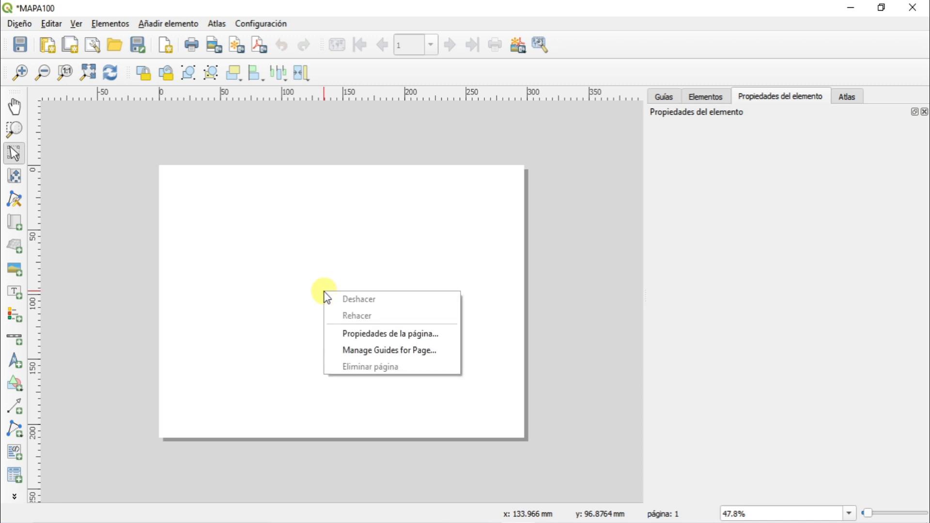
{"action": "left_click", "coordinate": [378, 334]}
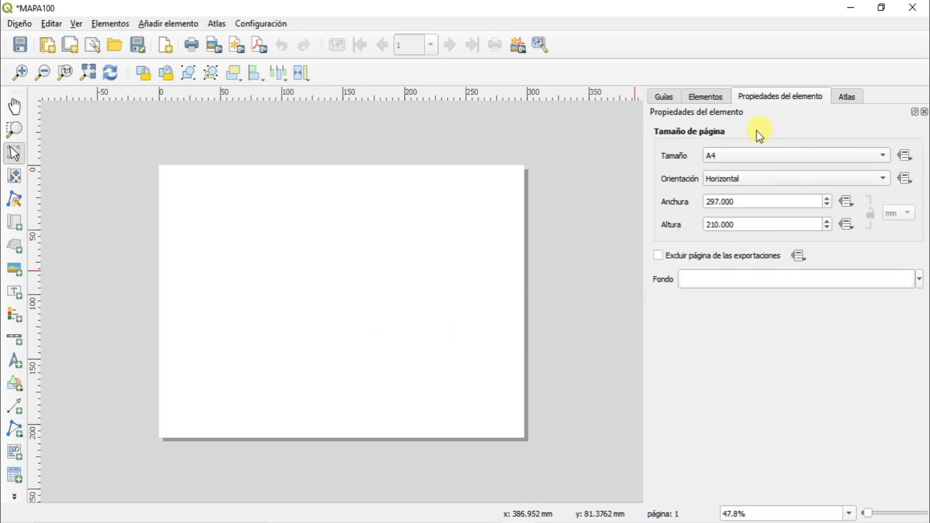
{"action": "left_click", "coordinate": [774, 158]}
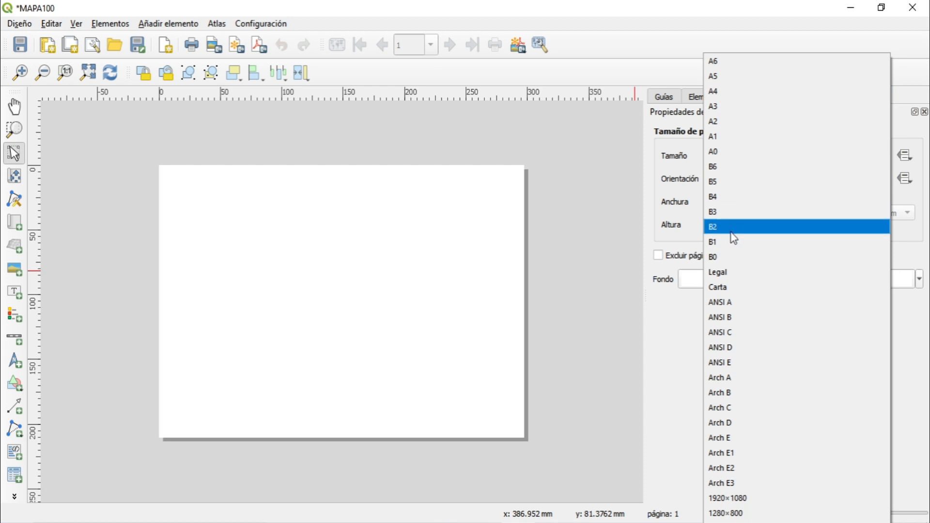
{"action": "left_click", "coordinate": [735, 289]}
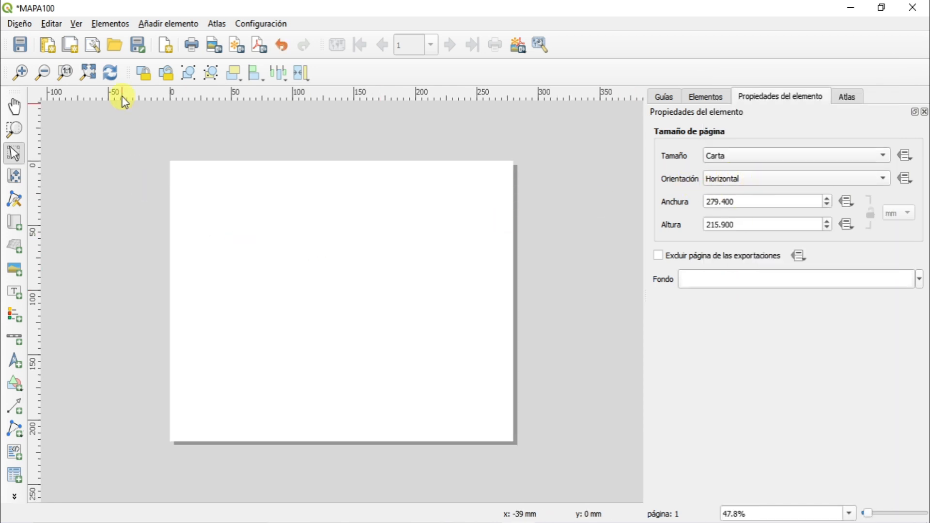
Step: Add a horizontal guide at 10 mm to page 1 of the layout
{"action": "left_click", "coordinate": [89, 73]}
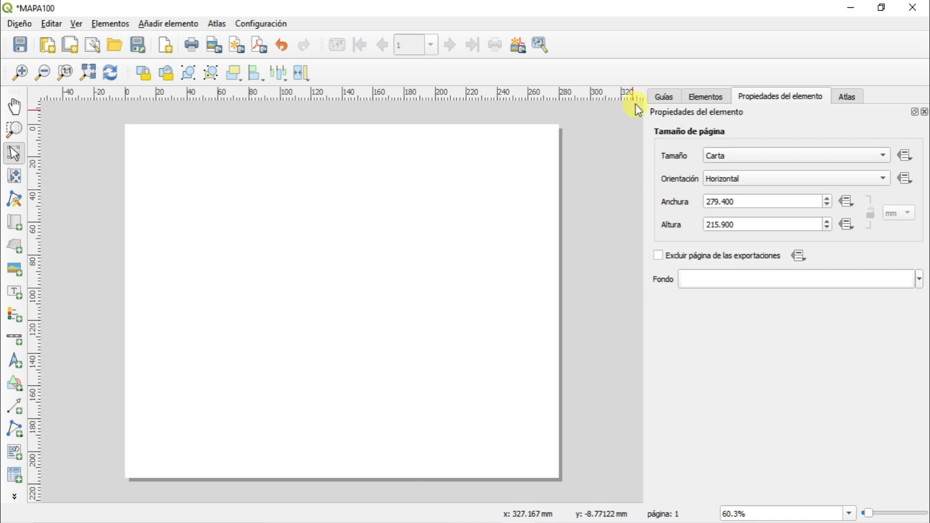
{"action": "left_click", "coordinate": [664, 97]}
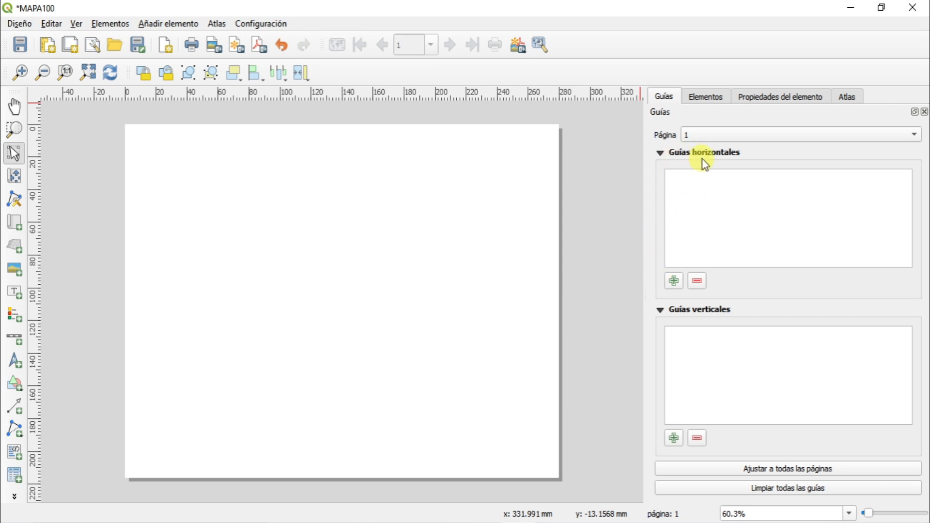
{"action": "left_click", "coordinate": [673, 280]}
{"action": "double_click", "coordinate": [691, 184]}
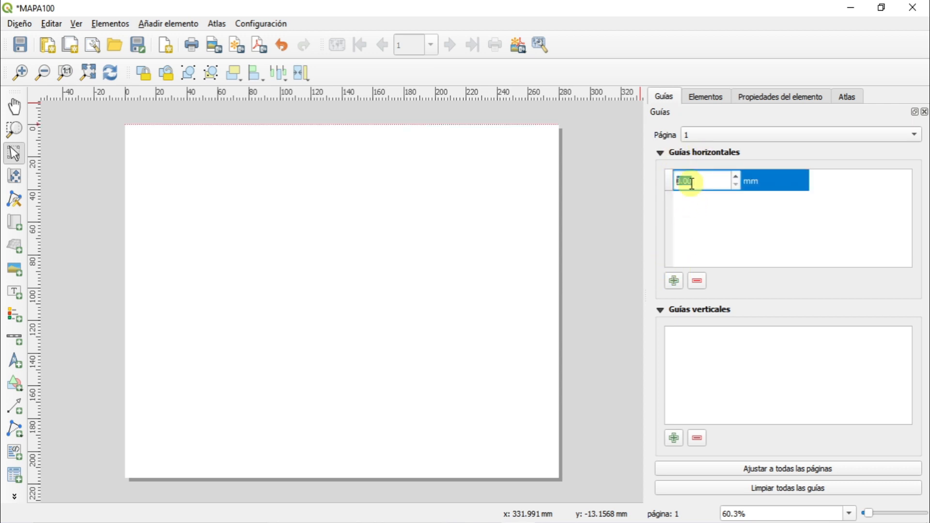
{"action": "type", "text": "10"}
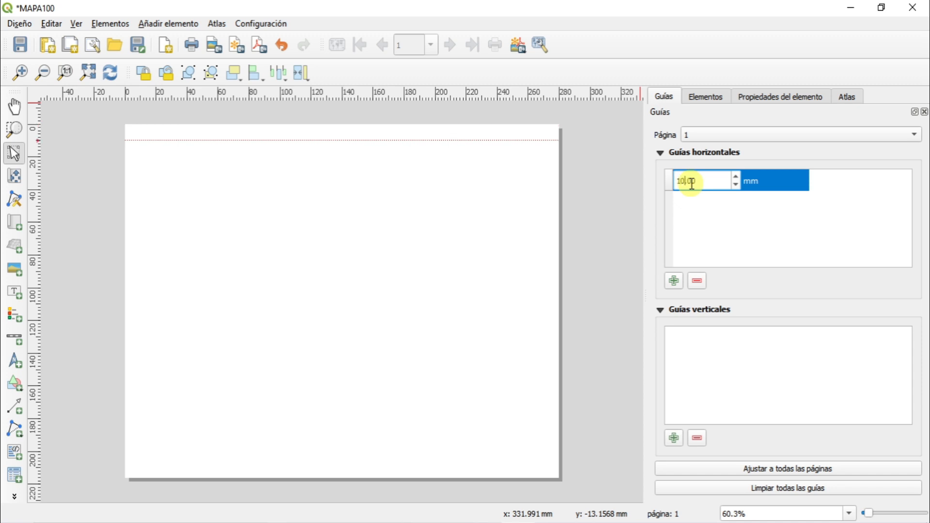
Step: Add a second horizontal guide at 205.9 mm to page 1 of the layout
{"action": "left_click", "coordinate": [720, 222]}
{"action": "left_click", "coordinate": [674, 281]}
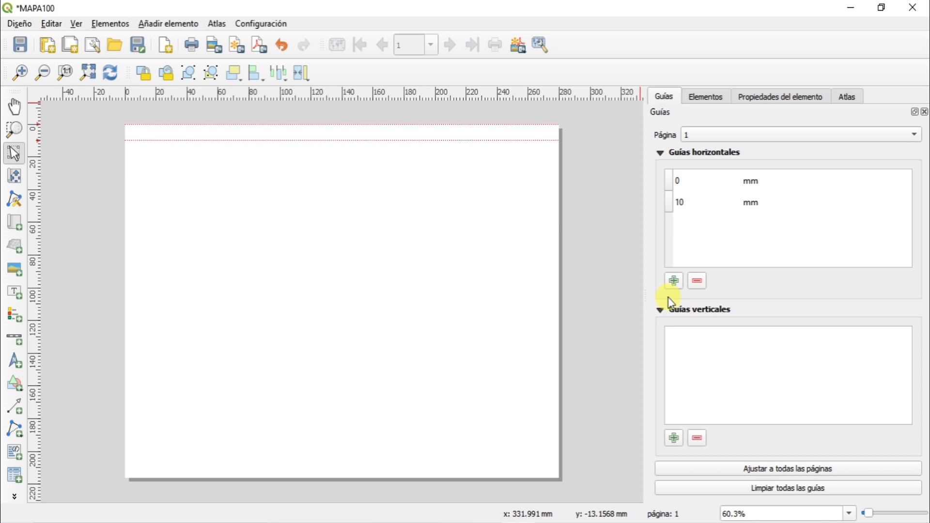
{"action": "double_click", "coordinate": [686, 181]}
{"action": "type", "text": "20"}
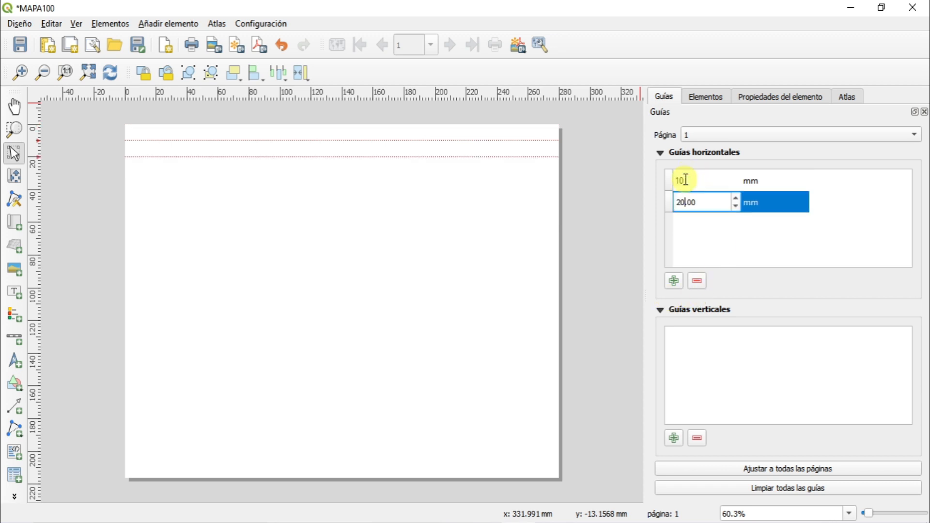
{"action": "type", "text": "5"}
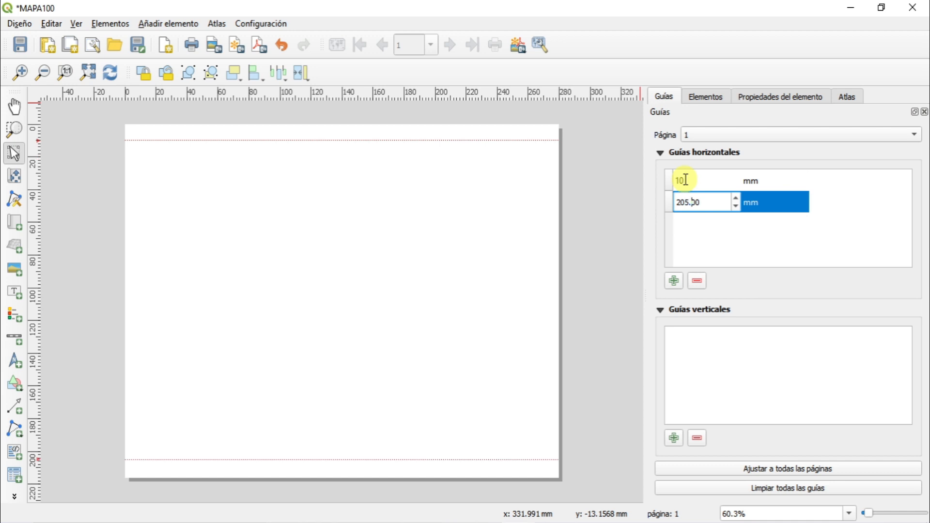
{"action": "type", "text": ".9"}
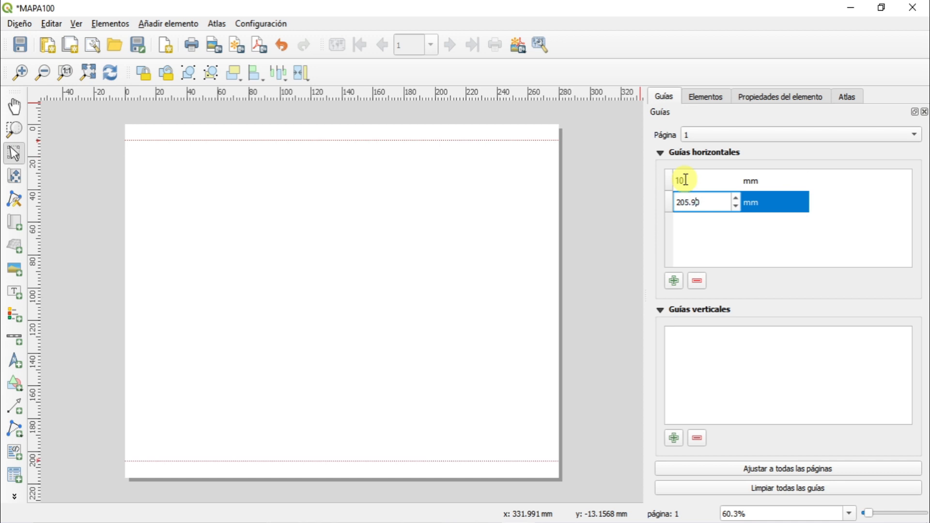
{"action": "left_click", "coordinate": [739, 403]}
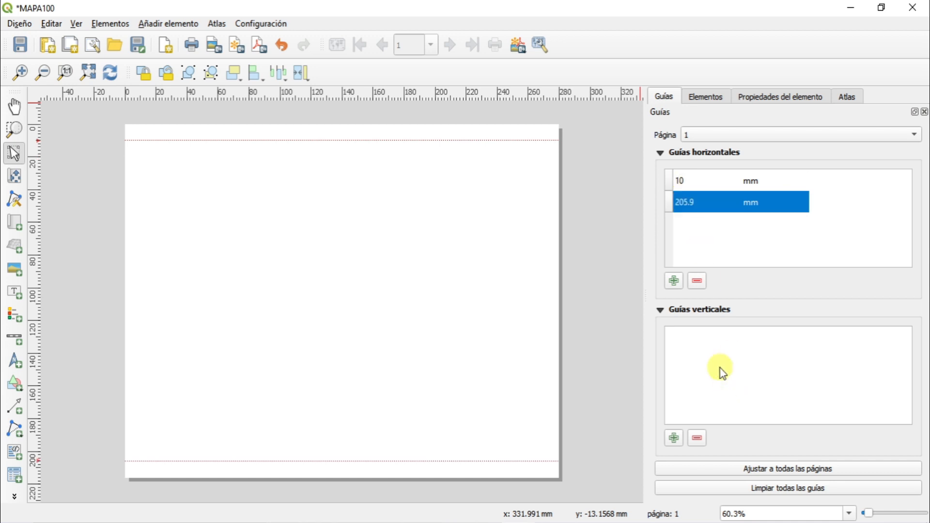
Step: Add two vertical guides to page 1, one at 10 mm and one at 269.4 mm
{"action": "left_click", "coordinate": [674, 439]}
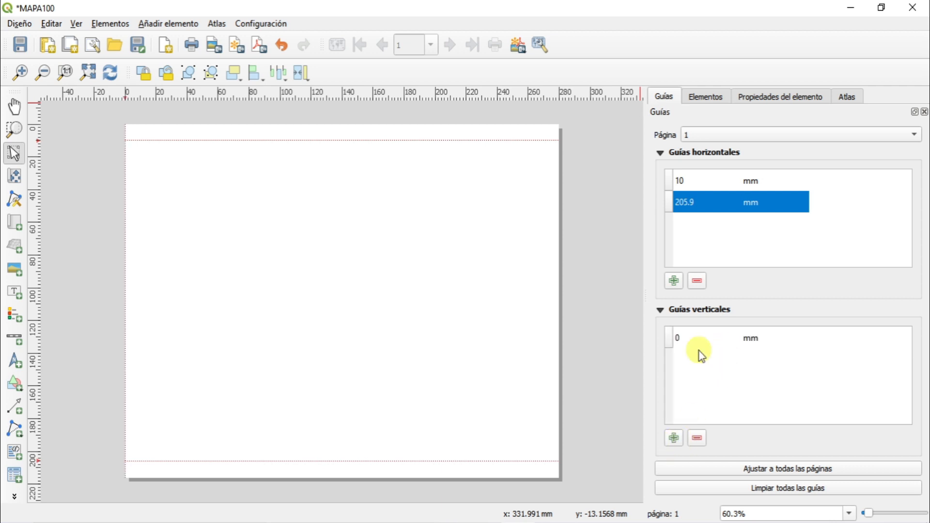
{"action": "double_click", "coordinate": [692, 339]}
{"action": "type", "text": "10"}
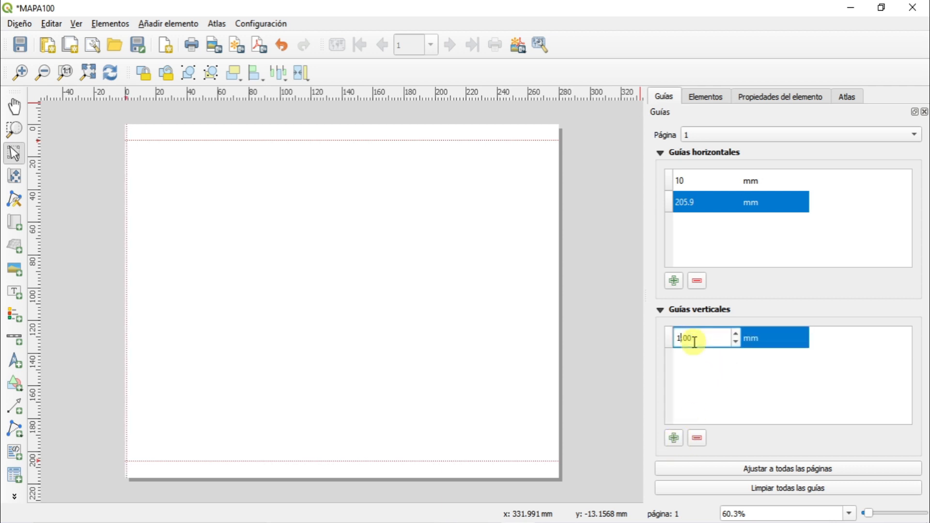
{"action": "left_click", "coordinate": [707, 398]}
{"action": "left_click", "coordinate": [678, 438]}
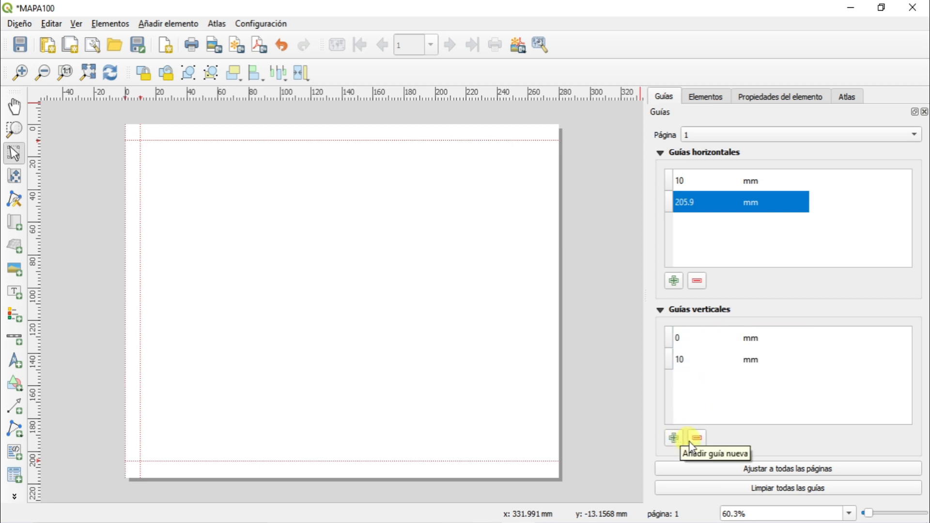
{"action": "double_click", "coordinate": [693, 337]}
{"action": "type", "text": "269.4"}
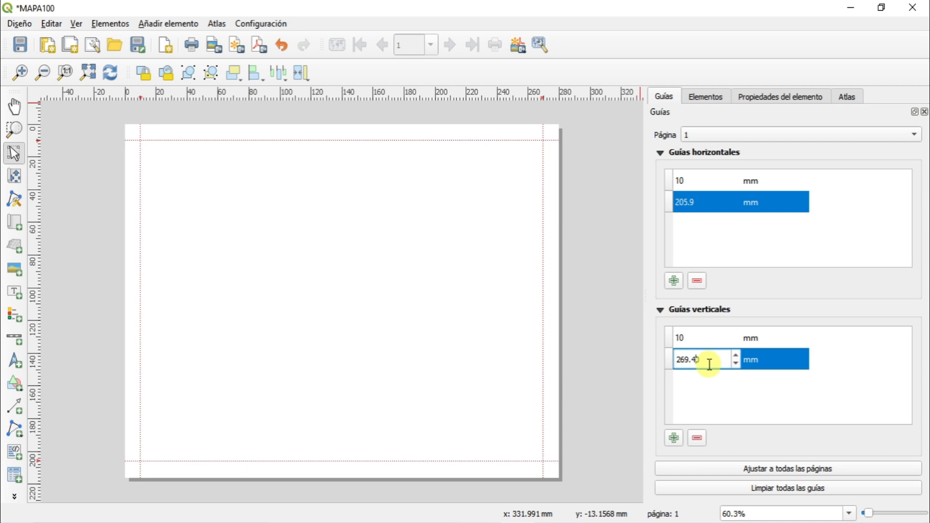
{"action": "left_click", "coordinate": [723, 409]}
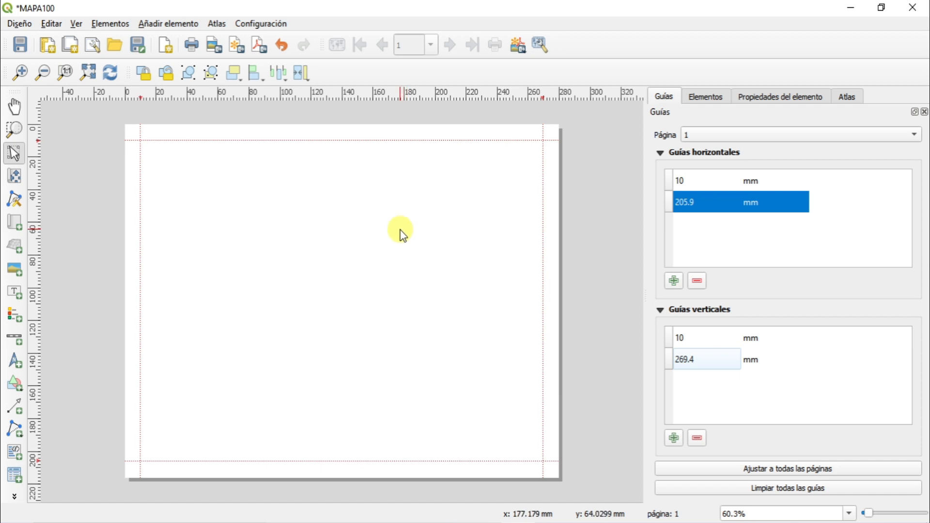
Step: Add a map to the page that fills the rectangle enclosed by the four guides
{"action": "left_click", "coordinate": [18, 229]}
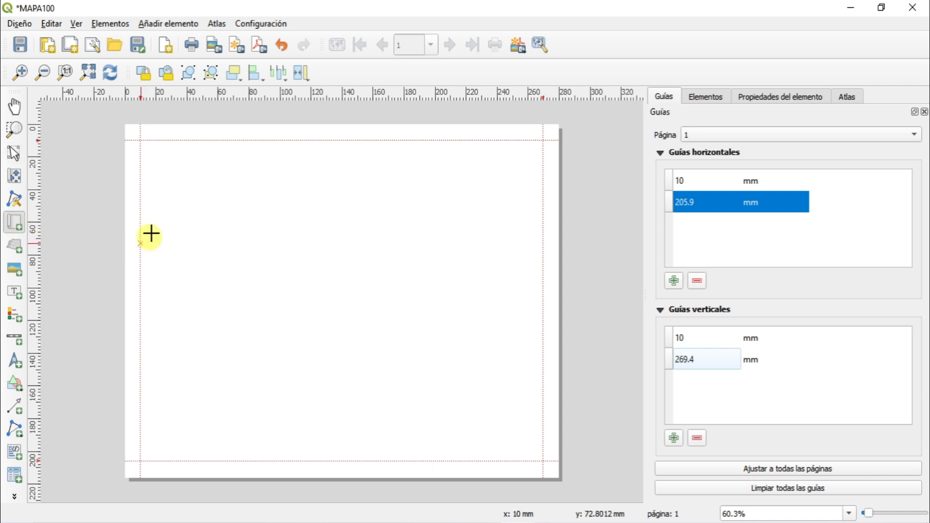
{"action": "left_click_drag", "start_coordinate": [141, 141], "coordinate": [544, 461]}
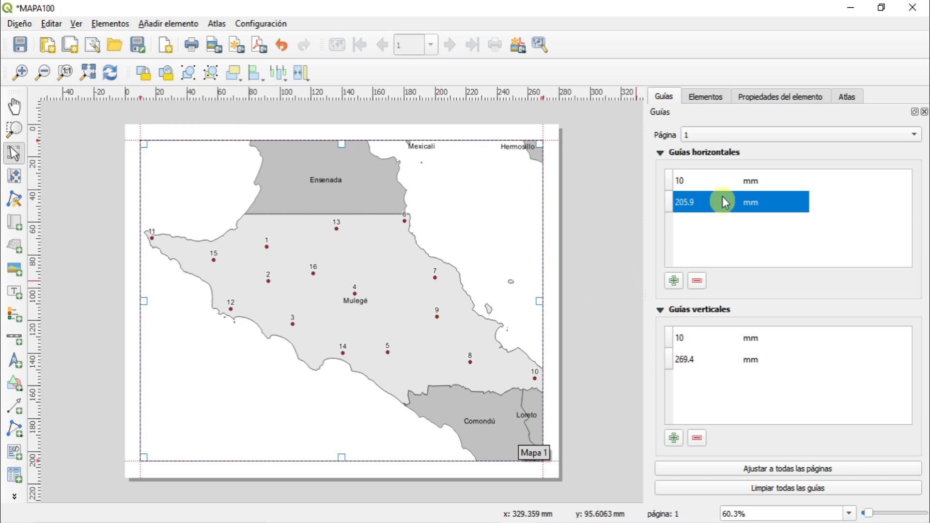
Step: Set the map's scale to 1100000 and shift its content slightly to the west within the frame
{"action": "left_click", "coordinate": [770, 98]}
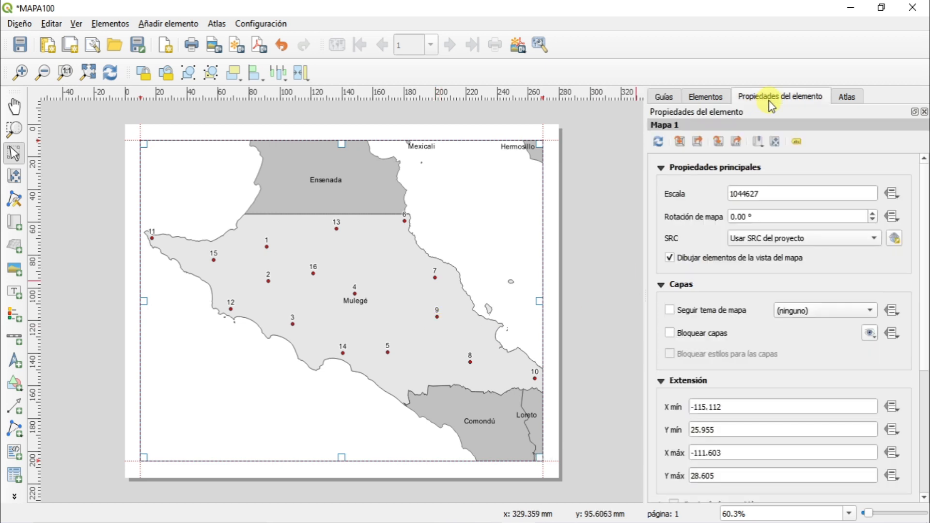
{"action": "double_click", "coordinate": [741, 194]}
{"action": "type", "text": "1"}
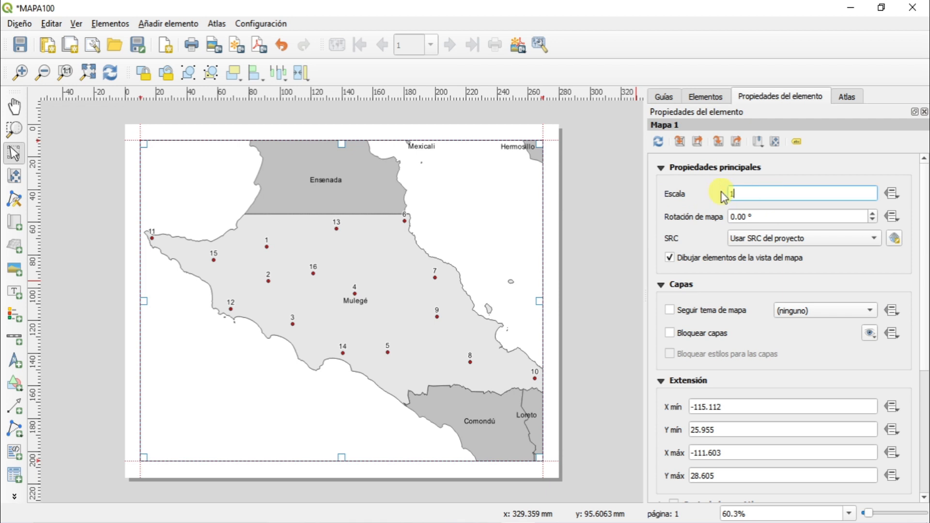
{"action": "type", "text": "100"}
{"action": "key", "text": "Return"}
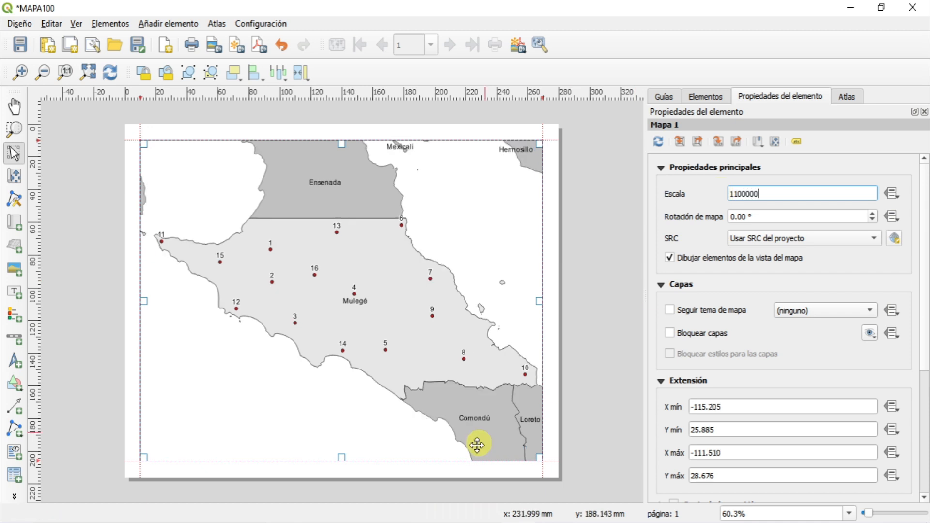
{"action": "left_click", "coordinate": [16, 176]}
{"action": "left_click_drag", "start_coordinate": [353, 306], "coordinate": [377, 316]}
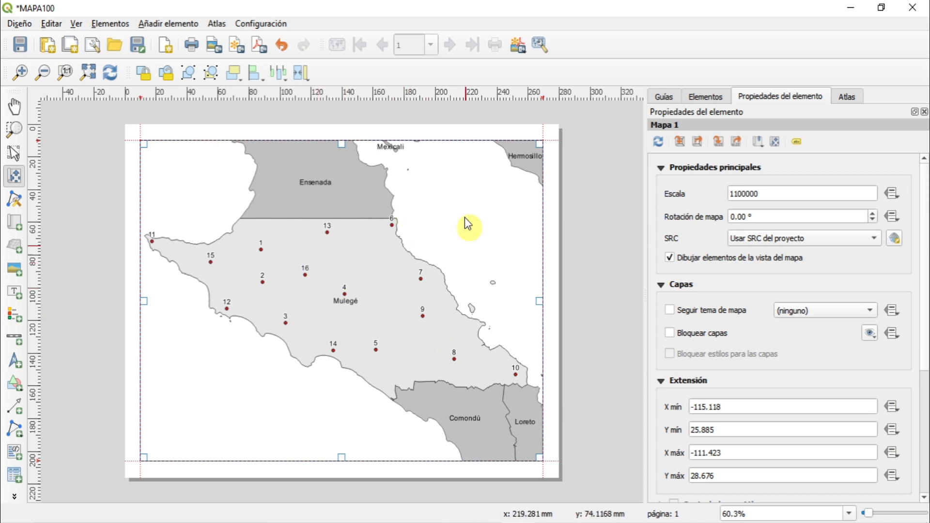
Step: Change the map's background (Fondo) color to light blue from the recent colors
{"action": "left_click_drag", "start_coordinate": [926, 237], "coordinate": [915, 353]}
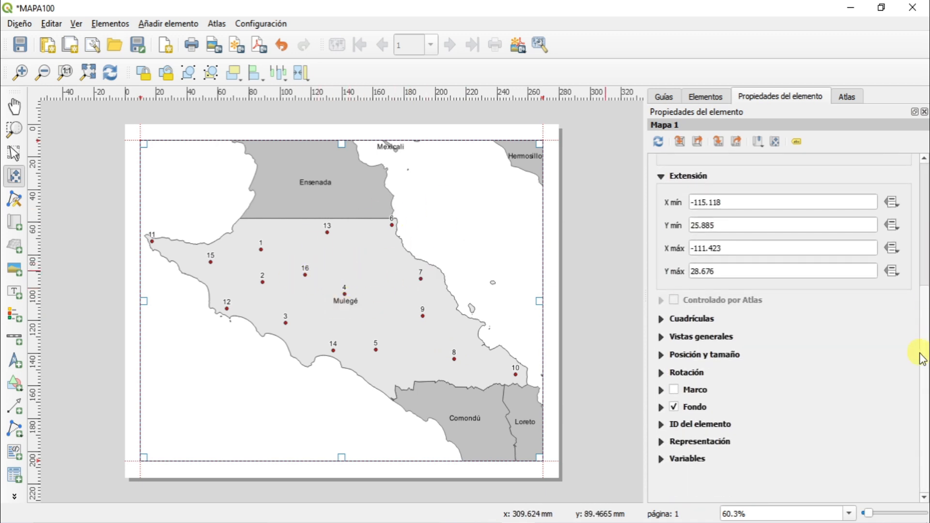
{"action": "left_click", "coordinate": [661, 408]}
{"action": "left_click", "coordinate": [874, 432]}
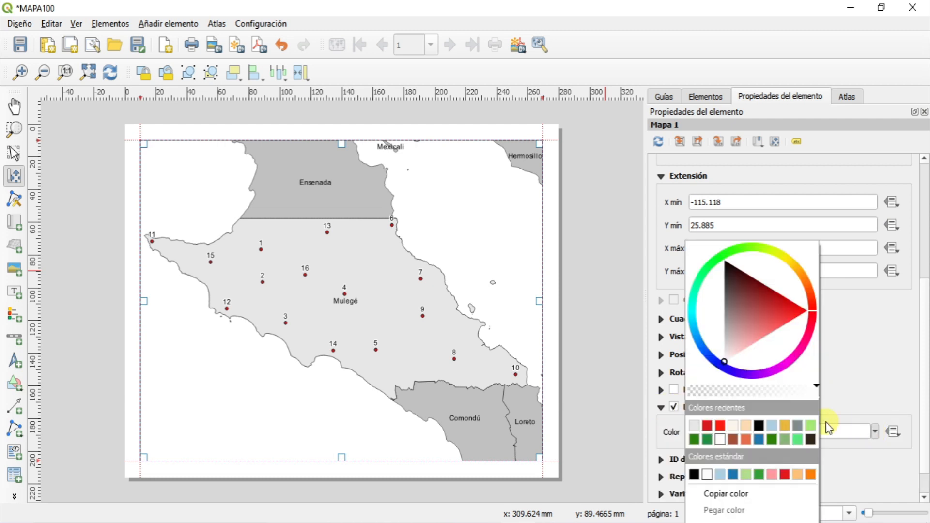
{"action": "left_click", "coordinate": [771, 426]}
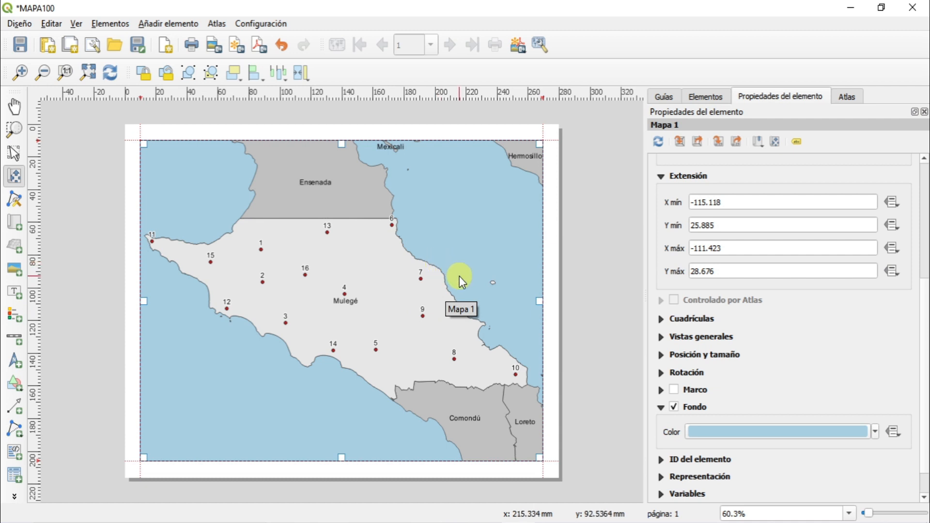
Step: Add a grid to the map and set its type to Marco y anotaciones solamente
{"action": "left_click", "coordinate": [661, 319]}
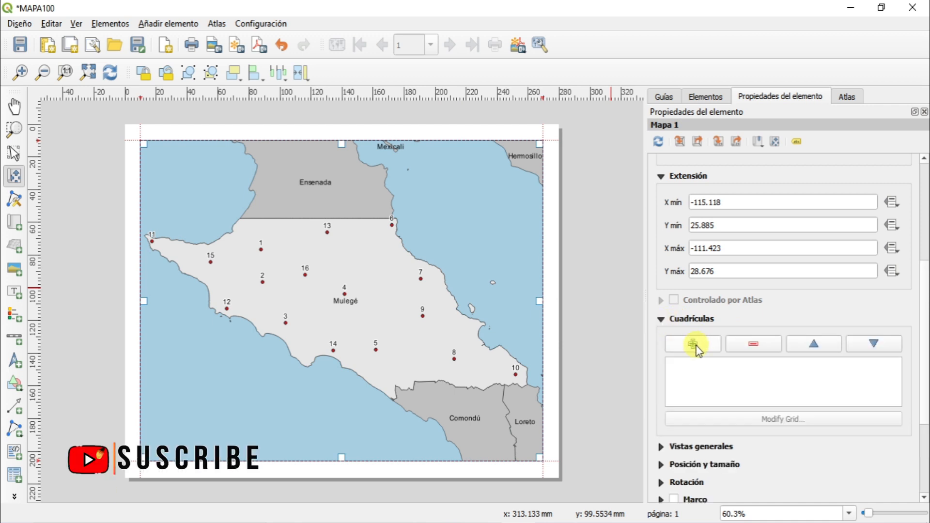
{"action": "left_click", "coordinate": [693, 344]}
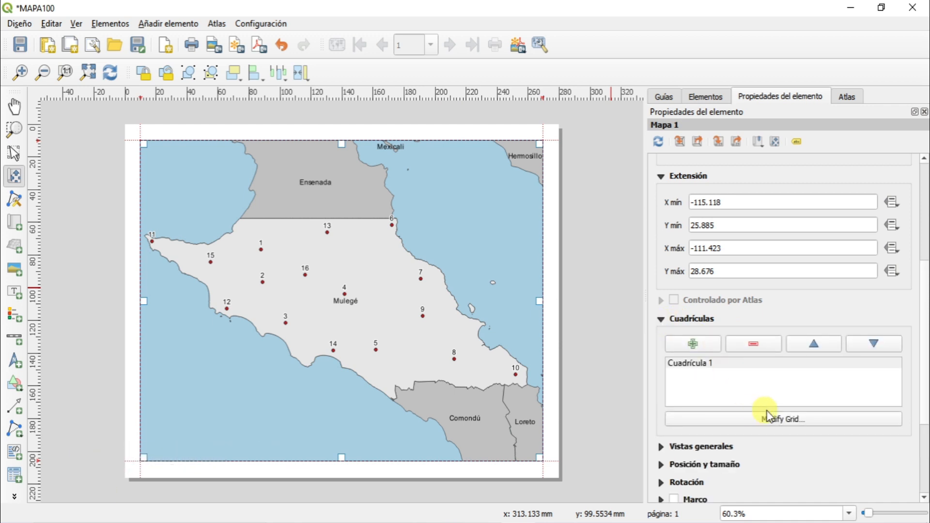
{"action": "left_click", "coordinate": [789, 425]}
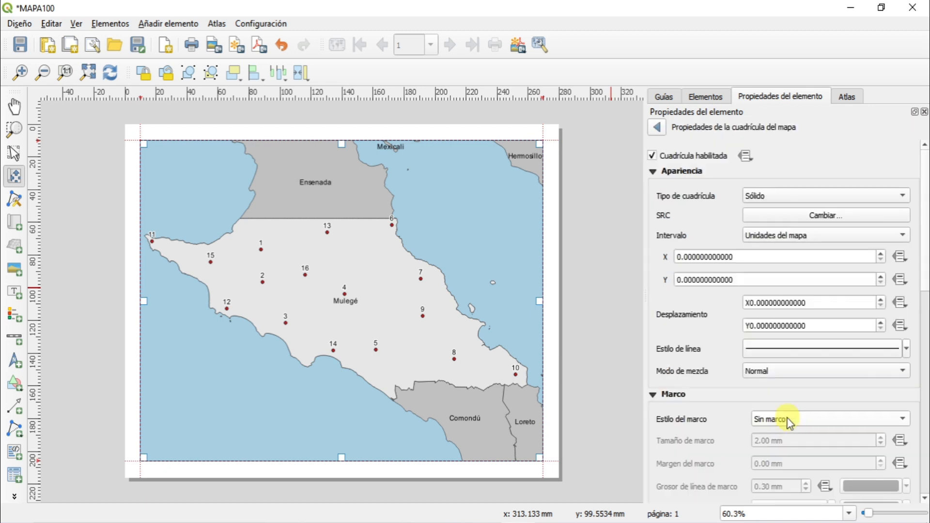
{"action": "left_click", "coordinate": [810, 196]}
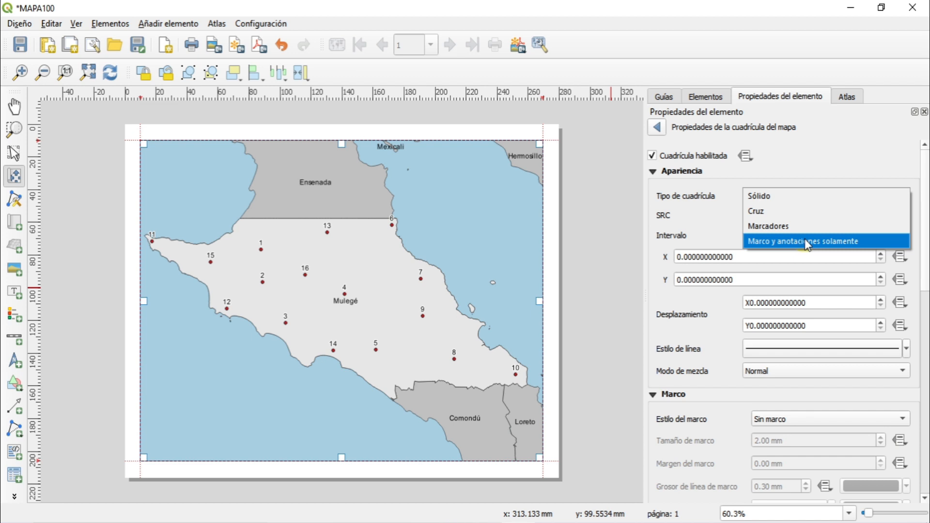
{"action": "left_click", "coordinate": [824, 240]}
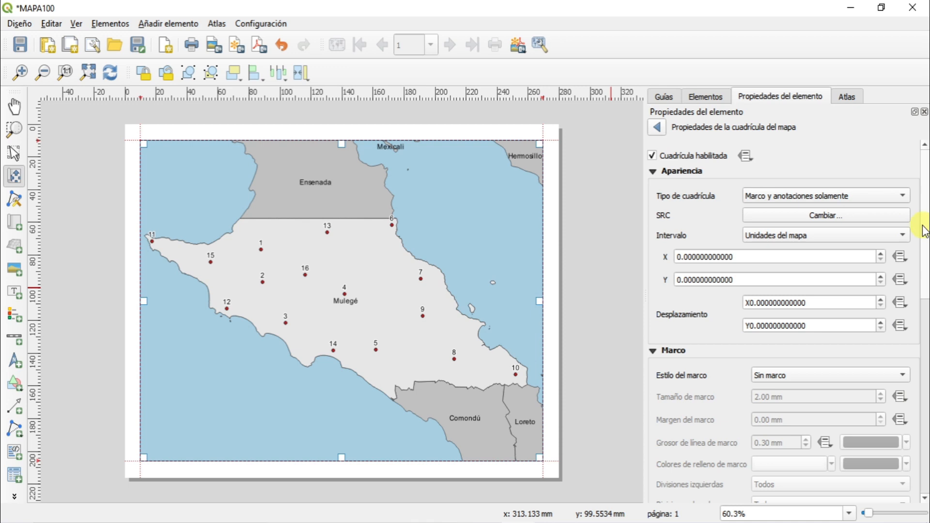
Step: Set the grid interval to 1 map unit in both X and Y
{"action": "left_click", "coordinate": [683, 258]}
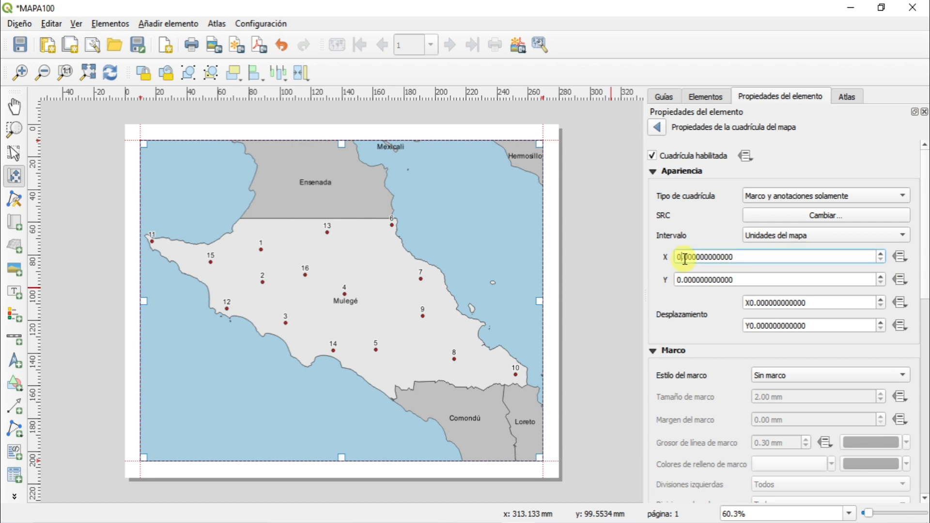
{"action": "type", "text": "1"}
{"action": "left_click", "coordinate": [683, 280]}
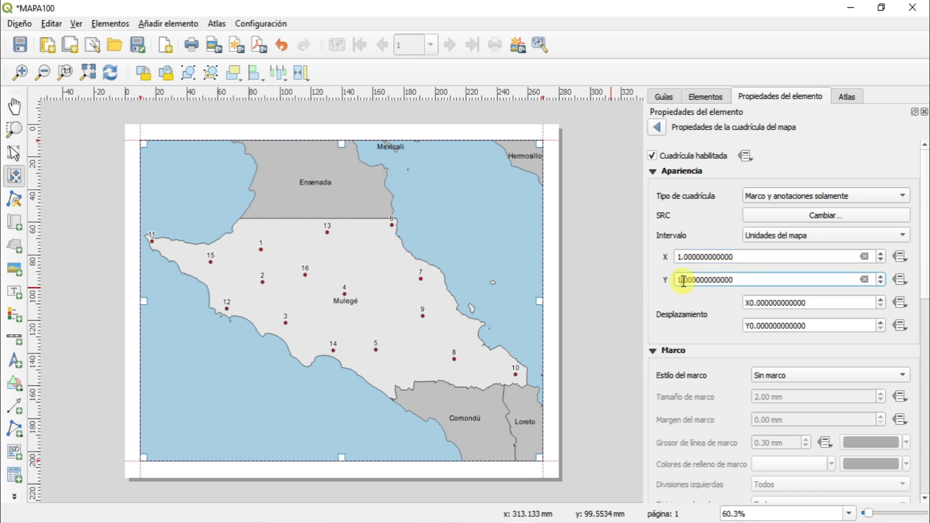
{"action": "type", "text": "1"}
Step: Give the grid a Cebra frame style with a frame size of 1.00 mm
{"action": "left_click_drag", "start_coordinate": [926, 265], "coordinate": [925, 313]}
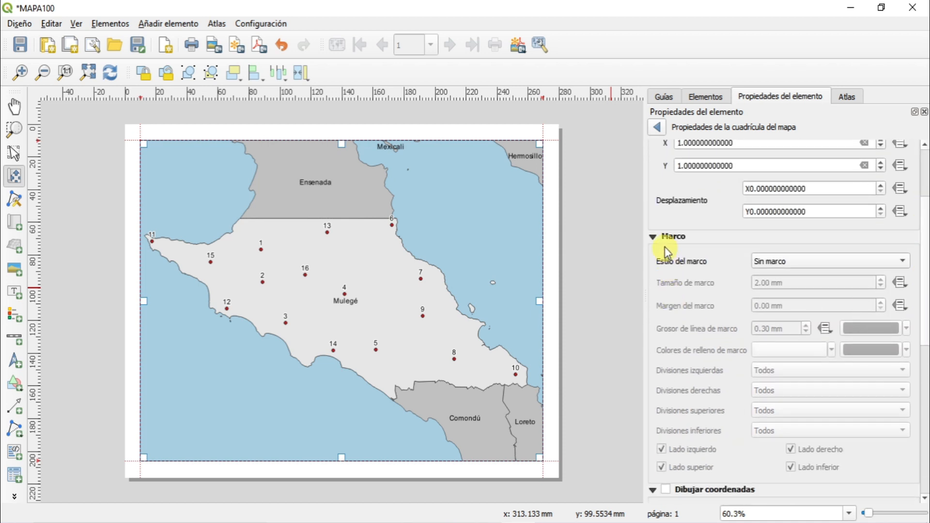
{"action": "left_click", "coordinate": [784, 265]}
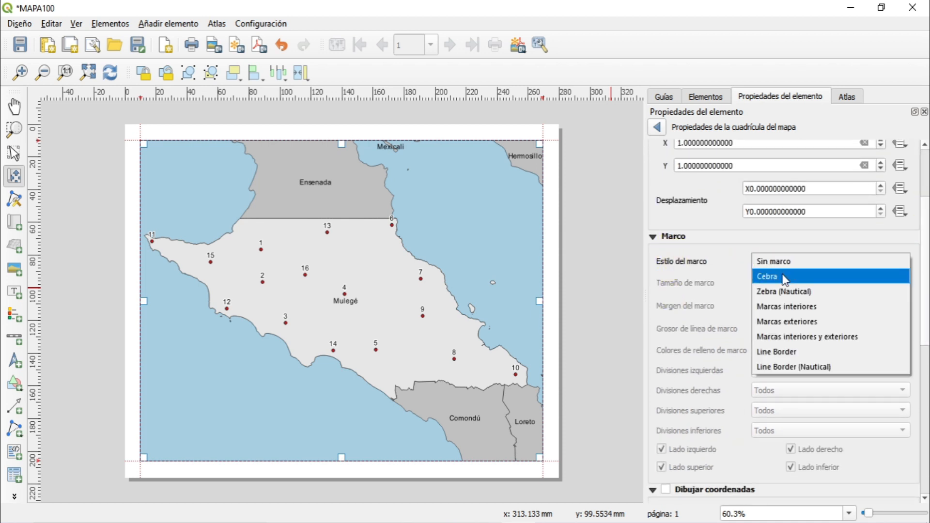
{"action": "left_click", "coordinate": [785, 277]}
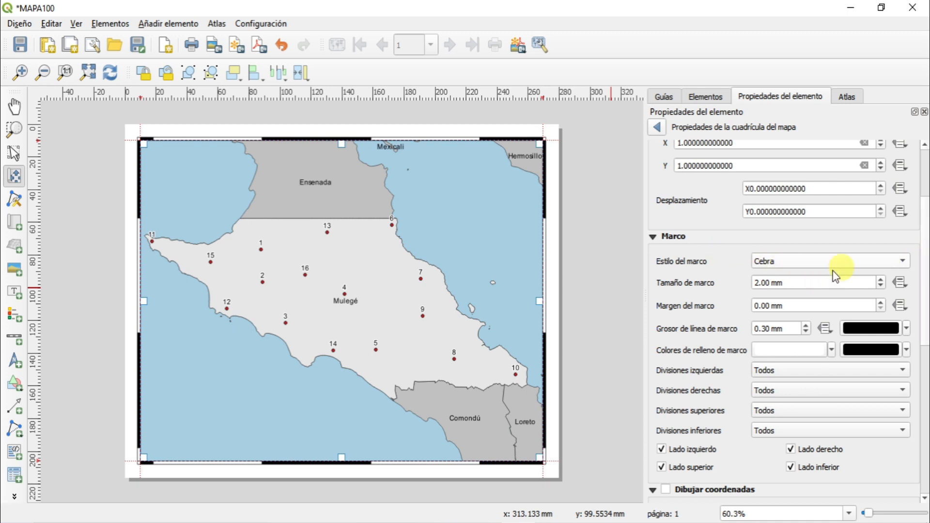
{"action": "left_click", "coordinate": [880, 286]}
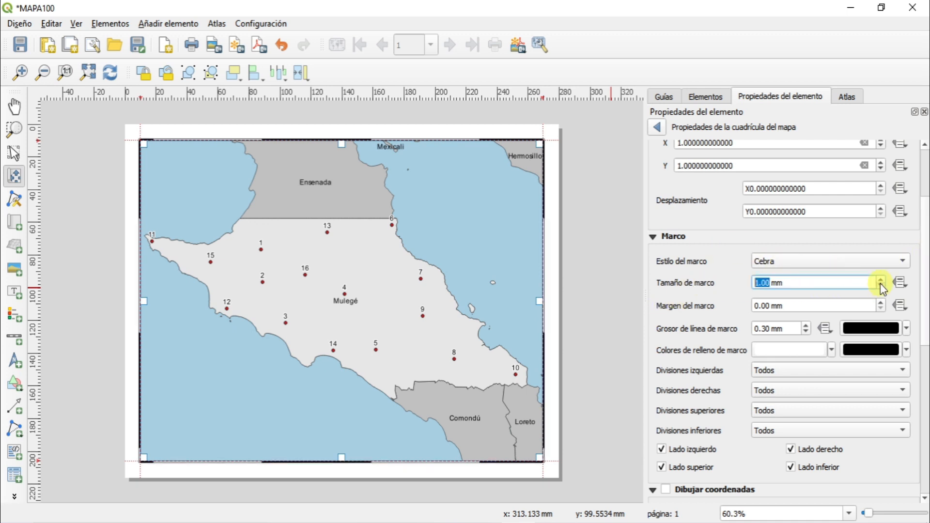
Step: Enable the grid's coordinate annotations and set their format to Grado, minuto con sufijo
{"action": "left_click_drag", "start_coordinate": [923, 233], "coordinate": [916, 333]}
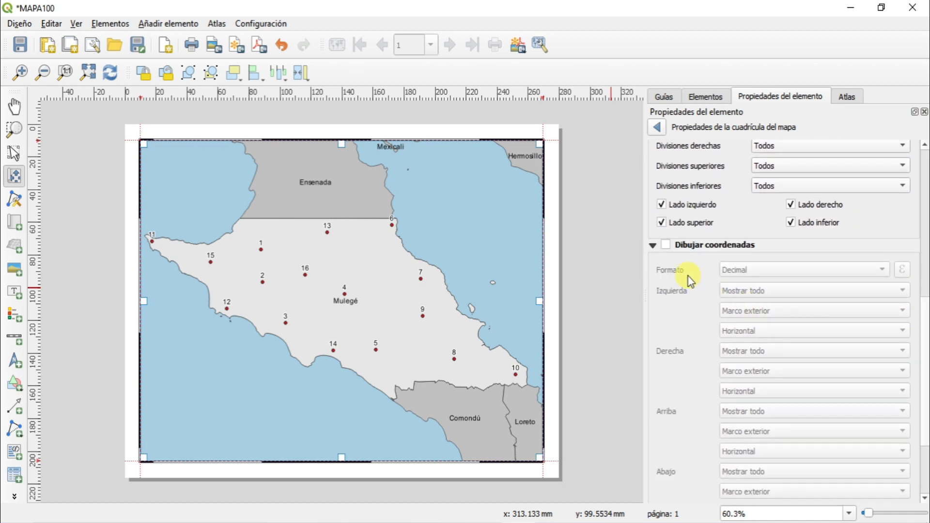
{"action": "left_click", "coordinate": [665, 246]}
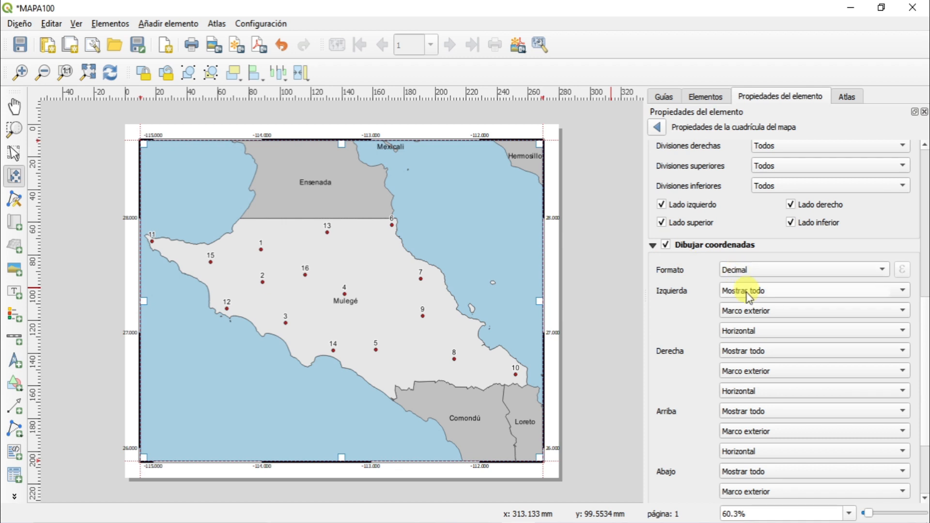
{"action": "left_click", "coordinate": [853, 269]}
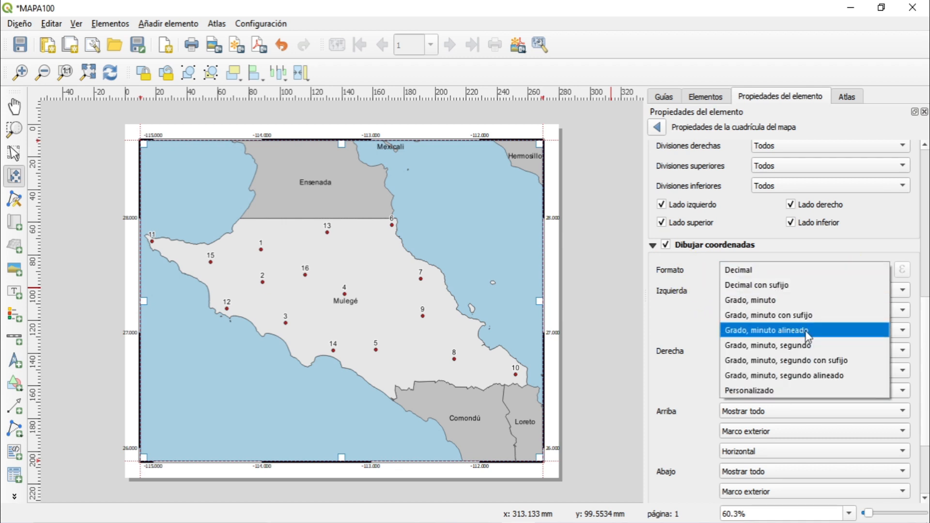
{"action": "left_click", "coordinate": [783, 317]}
Step: Set the orientation of the grid's Izquierda coordinate labels to Ascendente vertical
{"action": "scroll", "coordinate": [920, 359], "scroll_direction": "down", "scroll_amount": 4}
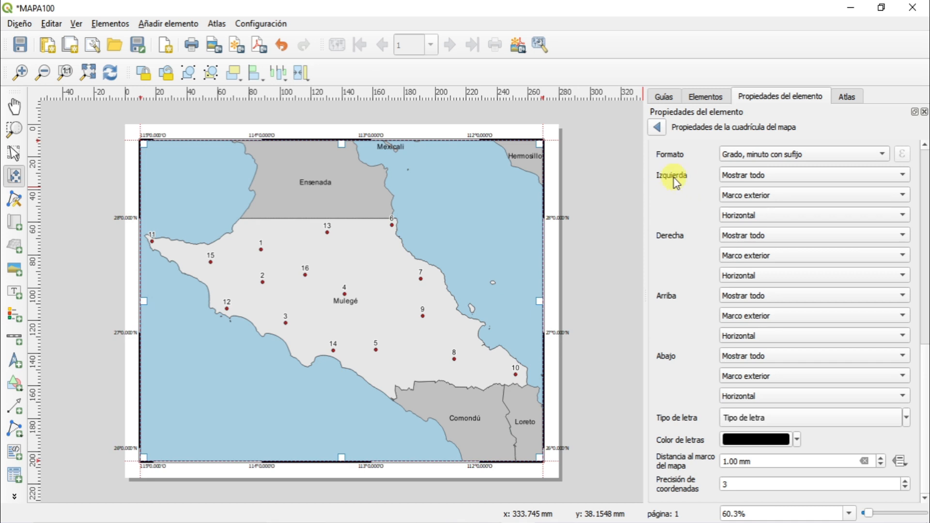
{"action": "left_click", "coordinate": [792, 211]}
{"action": "left_click", "coordinate": [788, 230]}
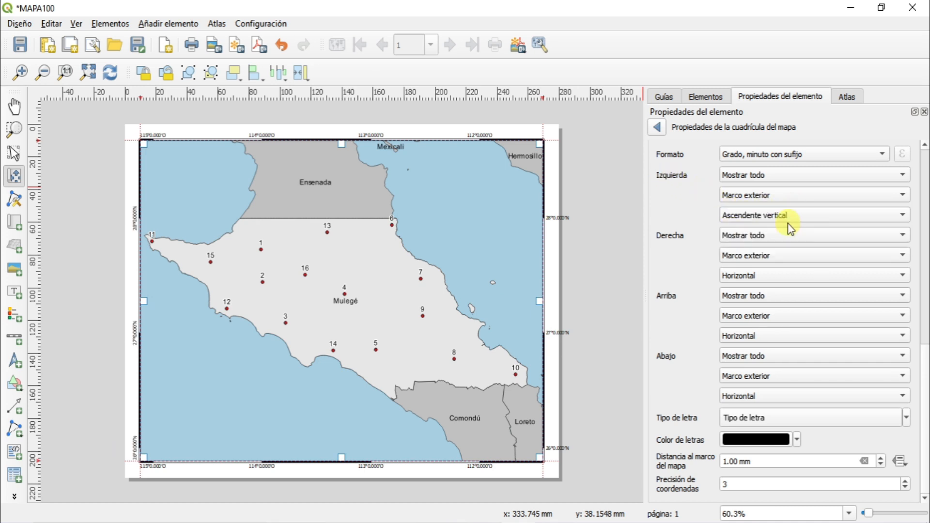
Step: Set the orientation of the grid's Derecha coordinate labels to Ascendente vertical
{"action": "left_click", "coordinate": [764, 276]}
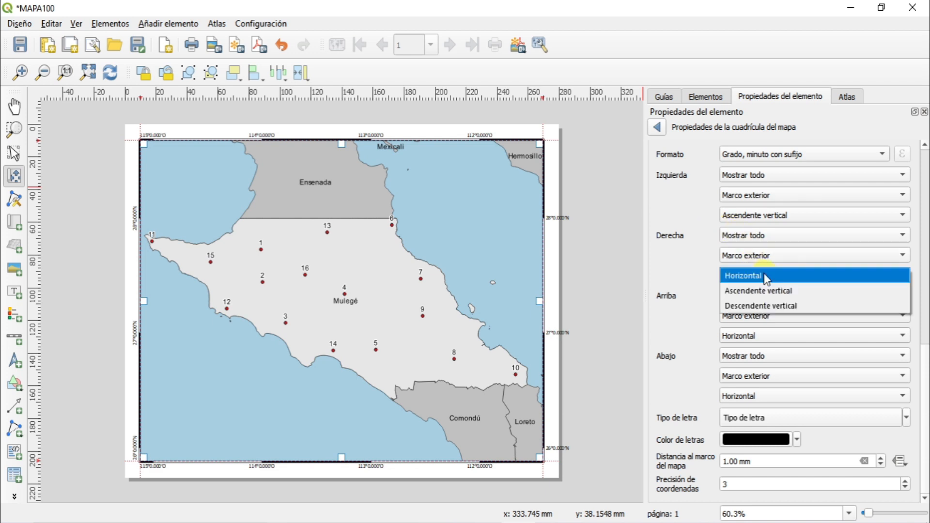
{"action": "left_click", "coordinate": [775, 294]}
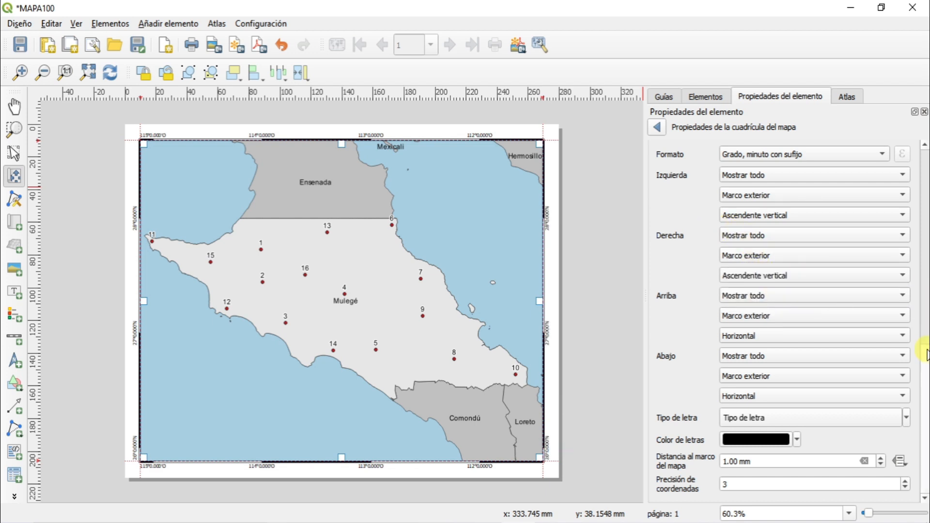
Step: Set the font of the grid's coordinate labels to Arial, size 10
{"action": "left_click", "coordinate": [784, 418]}
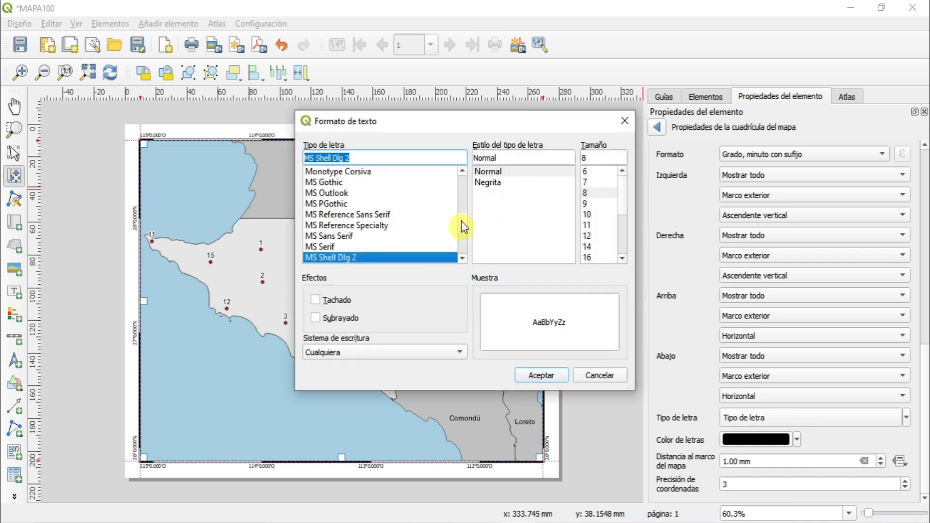
{"action": "left_click_drag", "start_coordinate": [464, 227], "coordinate": [454, 177]}
{"action": "left_click", "coordinate": [322, 193]}
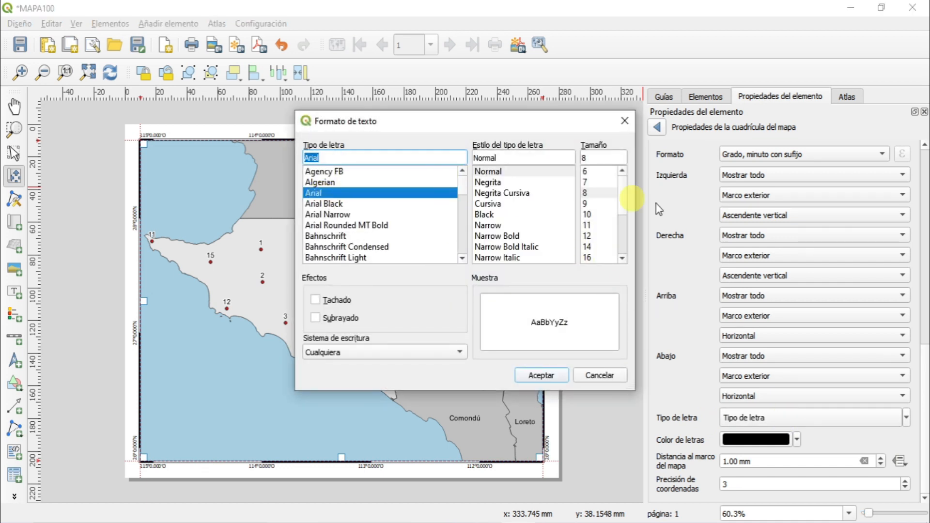
{"action": "left_click", "coordinate": [587, 226]}
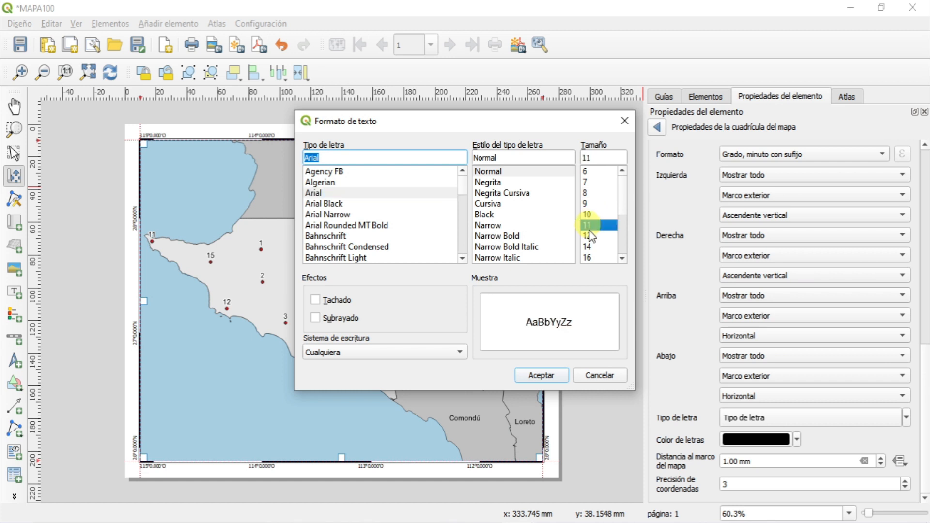
{"action": "left_click", "coordinate": [553, 371]}
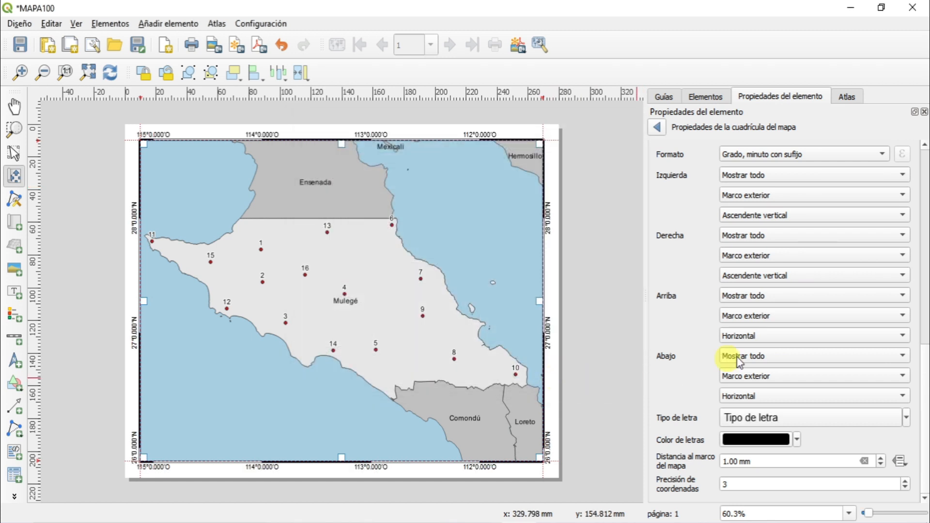
{"action": "left_click", "coordinate": [768, 417]}
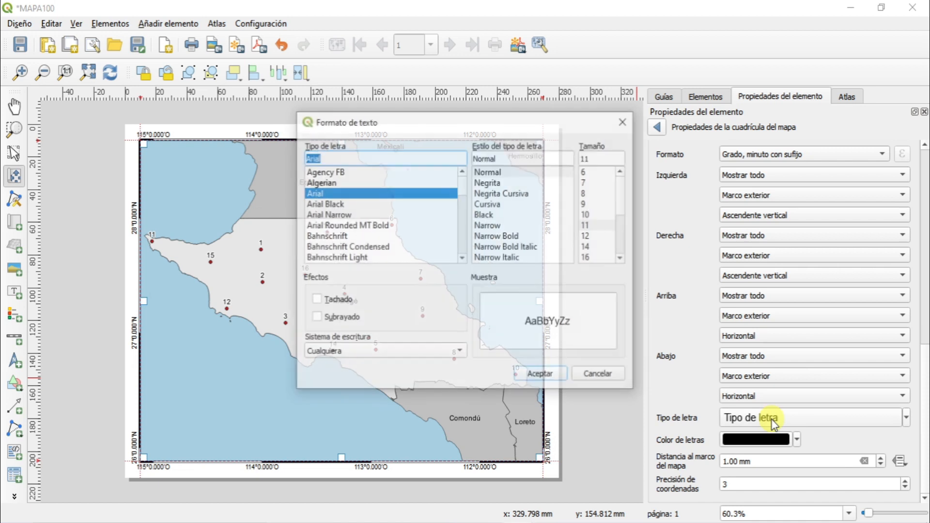
{"action": "left_click", "coordinate": [587, 215]}
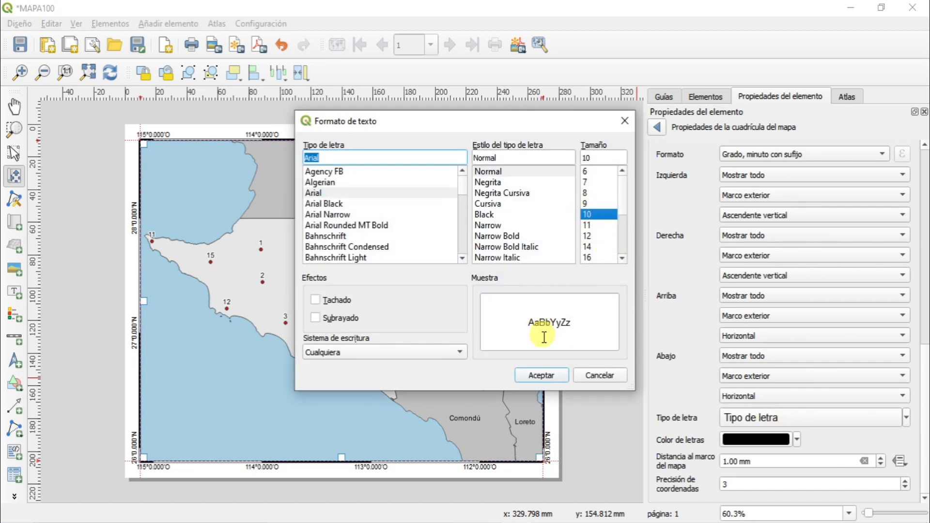
{"action": "left_click", "coordinate": [551, 377]}
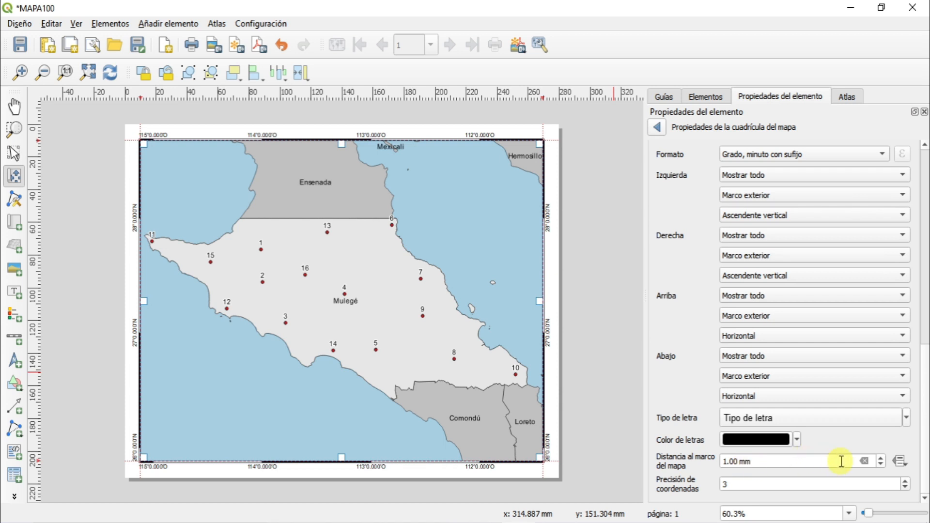
Step: Set the coordinate labels' distance to the map frame to 2.00 mm and their precision to 0, and leave the grid settings
{"action": "left_click", "coordinate": [881, 457]}
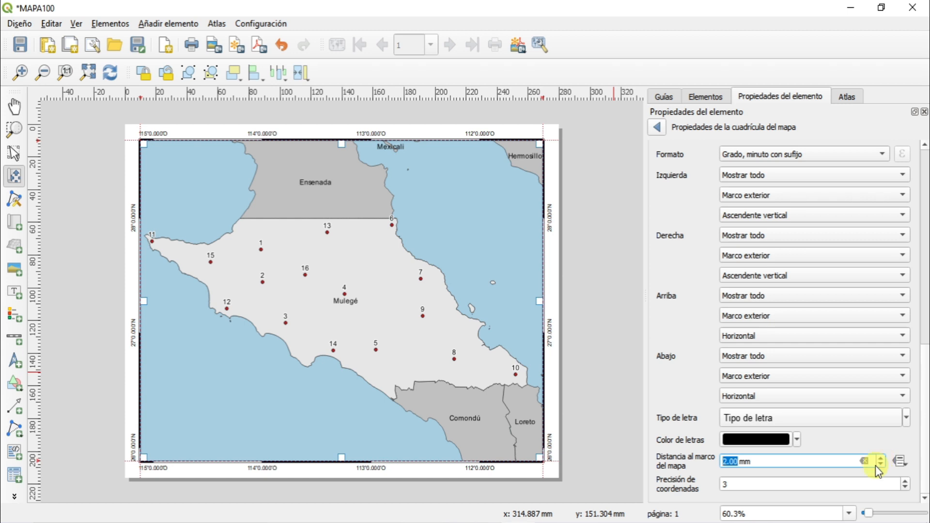
{"action": "double_click", "coordinate": [736, 486]}
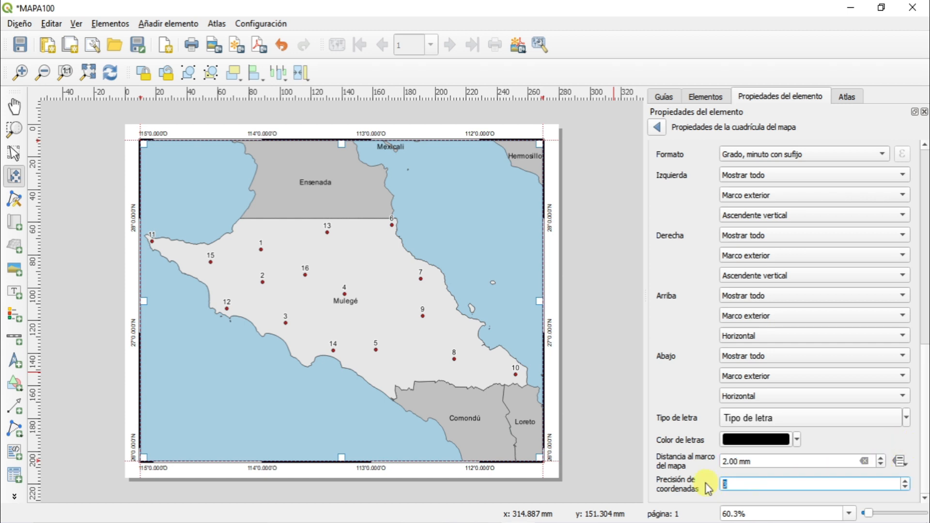
{"action": "type", "text": "0"}
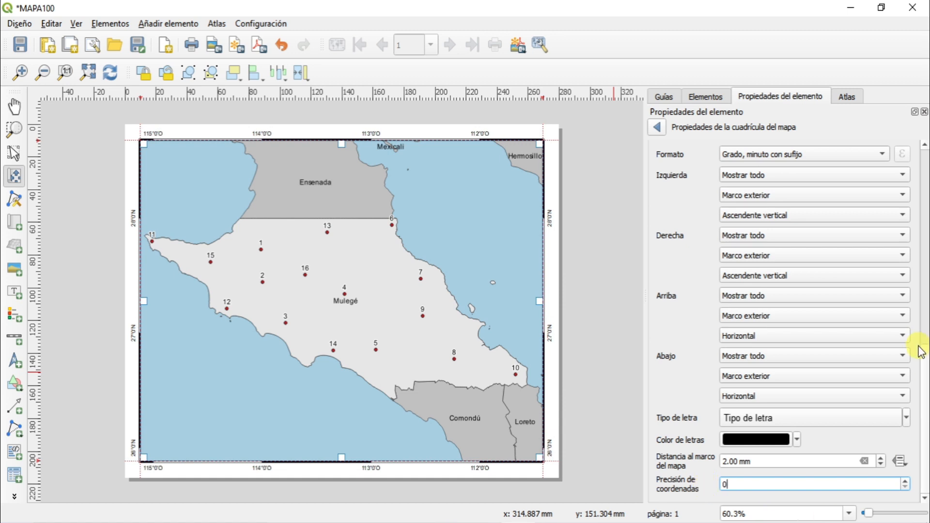
{"action": "left_click_drag", "start_coordinate": [924, 361], "coordinate": [924, 160]}
{"action": "left_click", "coordinate": [656, 129]}
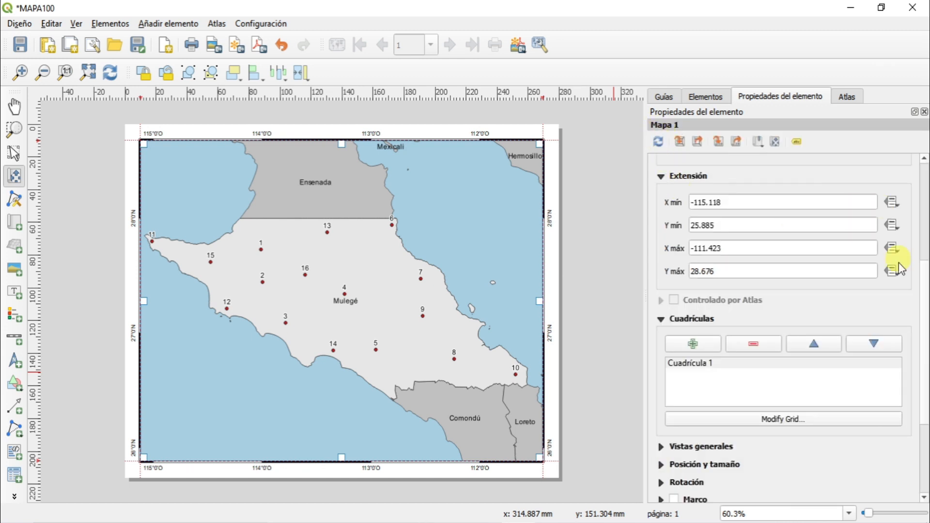
Step: Add a north arrow in the upper-right corner of the map and deselect it
{"action": "left_click_drag", "start_coordinate": [925, 300], "coordinate": [922, 404]}
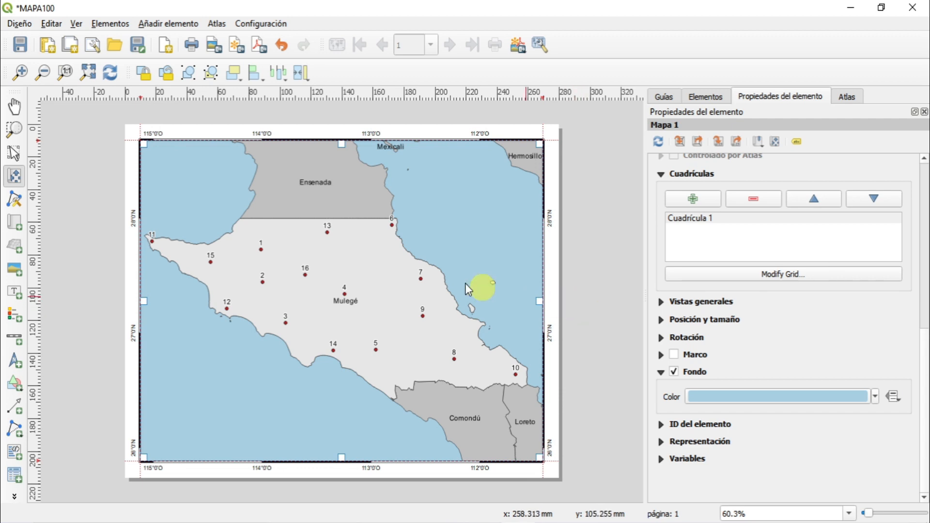
{"action": "left_click", "coordinate": [14, 364]}
{"action": "left_click_drag", "start_coordinate": [510, 149], "coordinate": [528, 161]}
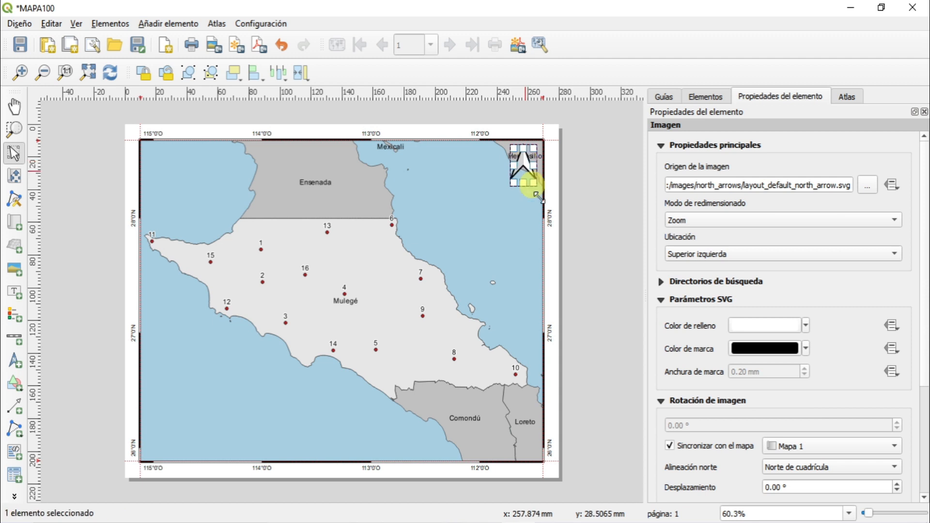
{"action": "left_click", "coordinate": [591, 255]}
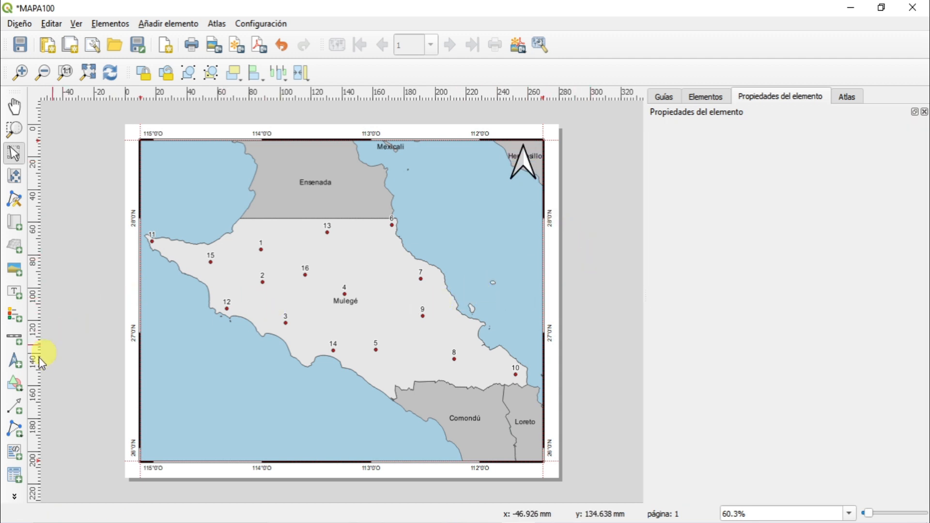
Step: Add a legend over the sea in the lower-left part of the map
{"action": "left_click", "coordinate": [16, 321]}
{"action": "mouse_move", "coordinate": [153, 365]}
{"action": "left_mouse_down"}
{"action": "mouse_move", "coordinate": [210, 438]}
{"action": "mouse_move", "coordinate": [241, 440]}
{"action": "left_mouse_up"}
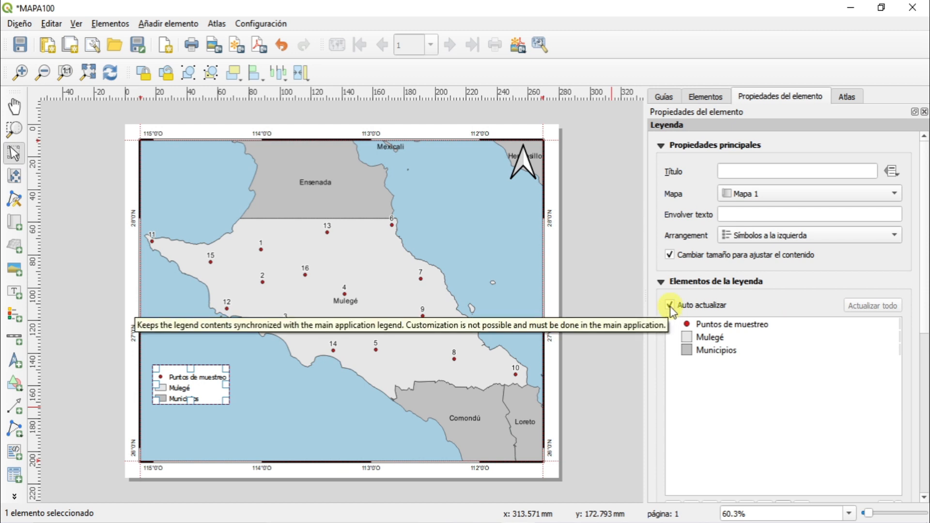
Step: Turn off the legend's automatic updating and set its title to Simbología
{"action": "left_click", "coordinate": [670, 305]}
{"action": "left_click", "coordinate": [731, 171]}
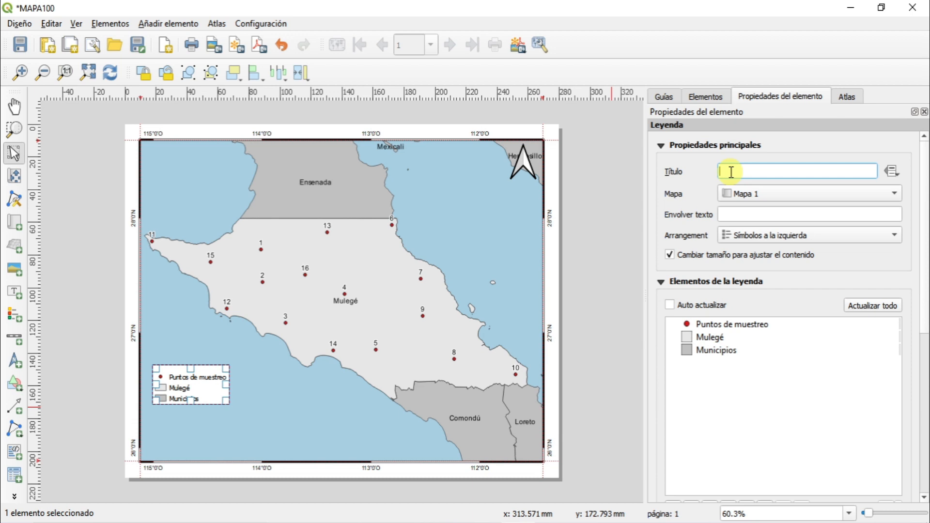
{"action": "type", "text": "Simbología"}
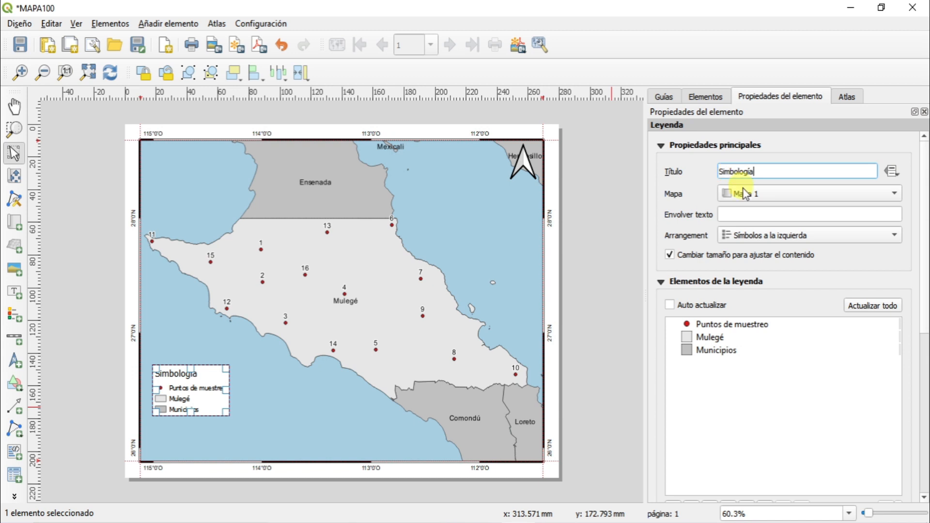
Step: Rename the legend's Mulegé entry as Municipio de Mulegé
{"action": "left_click_drag", "start_coordinate": [926, 232], "coordinate": [922, 266]}
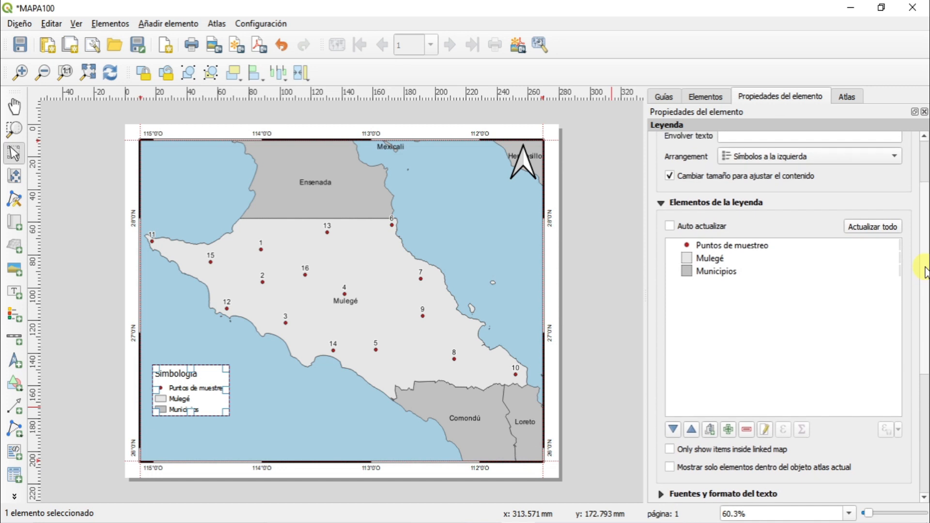
{"action": "left_click", "coordinate": [764, 244]}
{"action": "left_click", "coordinate": [732, 258]}
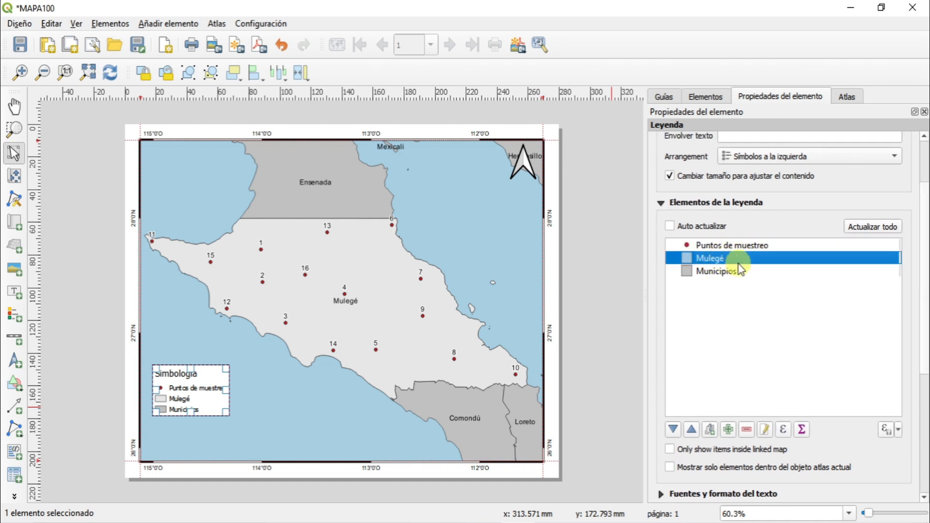
{"action": "double_click", "coordinate": [738, 264]}
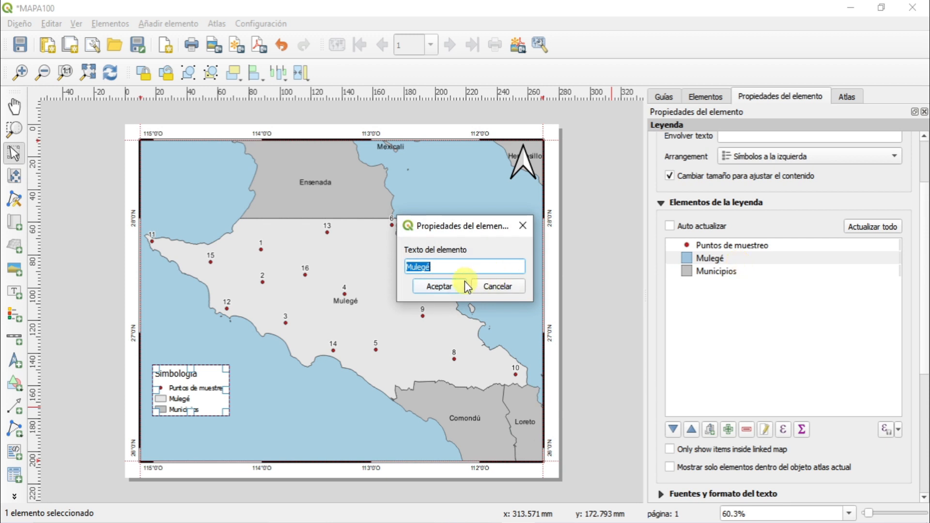
{"action": "key", "text": "BackSpace"}
{"action": "type", "text": "m2"}
{"action": "key", "text": "BackSpace"}
{"action": "key", "text": "BackSpace"}
{"action": "type", "text": "Mun"}
{"action": "left_click", "coordinate": [456, 284]}
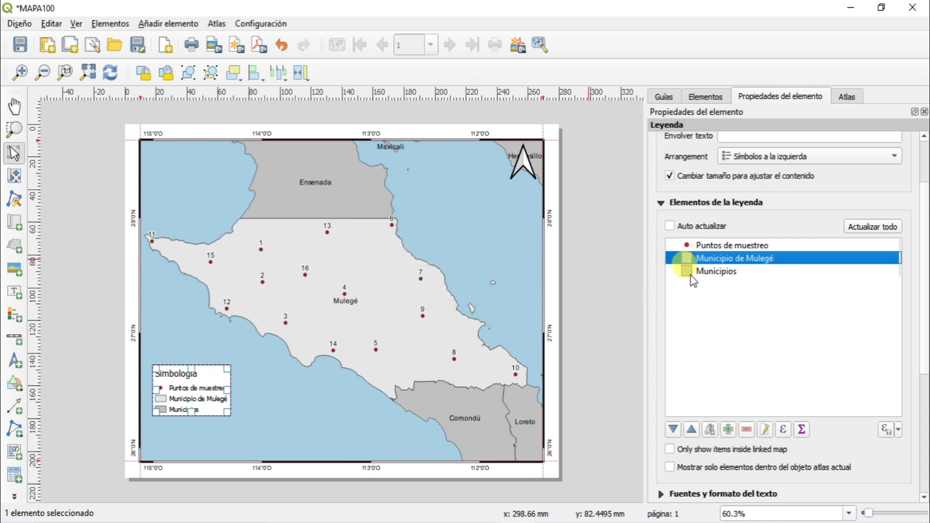
Step: Rename the legend's Municipios entry as Límite Municipal
{"action": "left_click", "coordinate": [718, 276]}
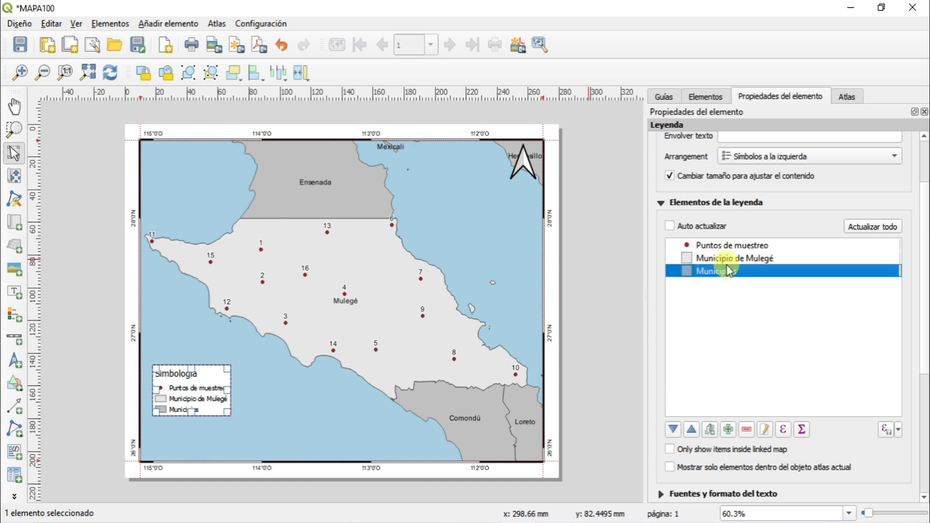
{"action": "double_click", "coordinate": [725, 272]}
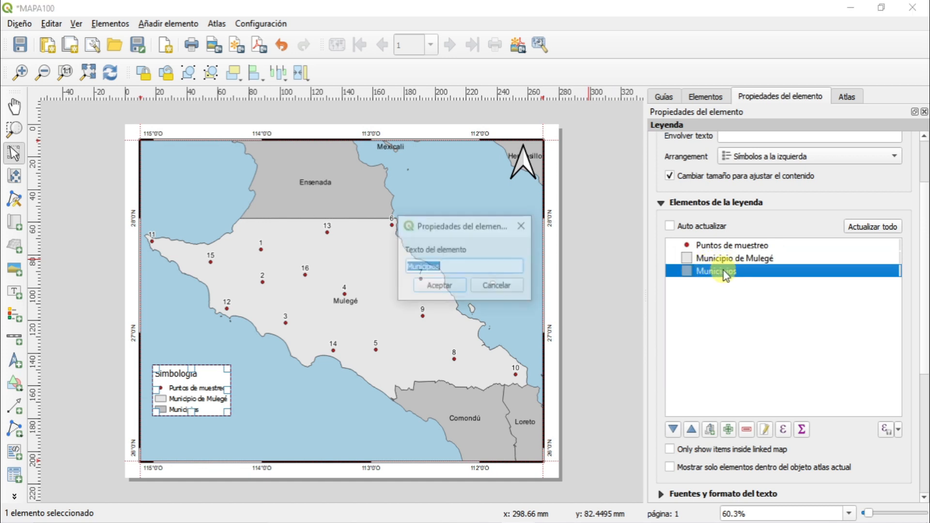
{"action": "key", "text": "BackSpace"}
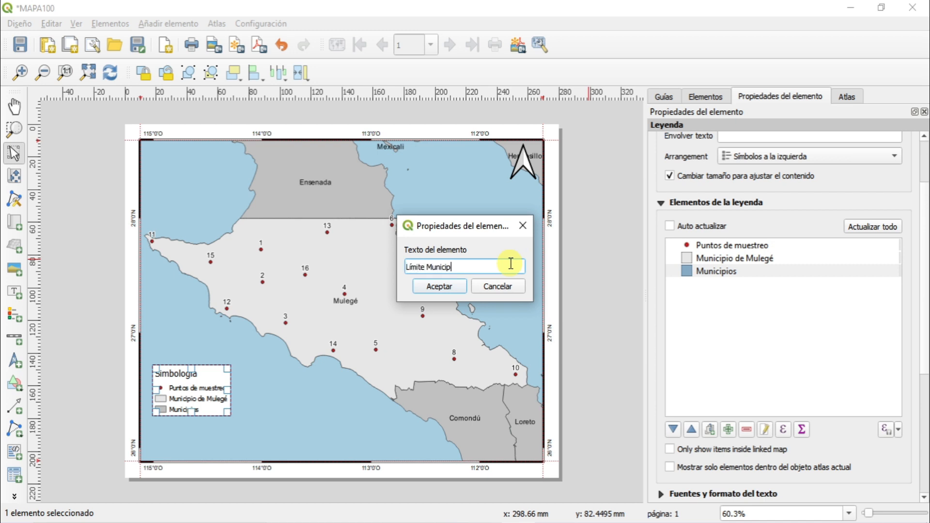
{"action": "type", "text": "Límite Municipal"}
{"action": "left_click", "coordinate": [439, 287]}
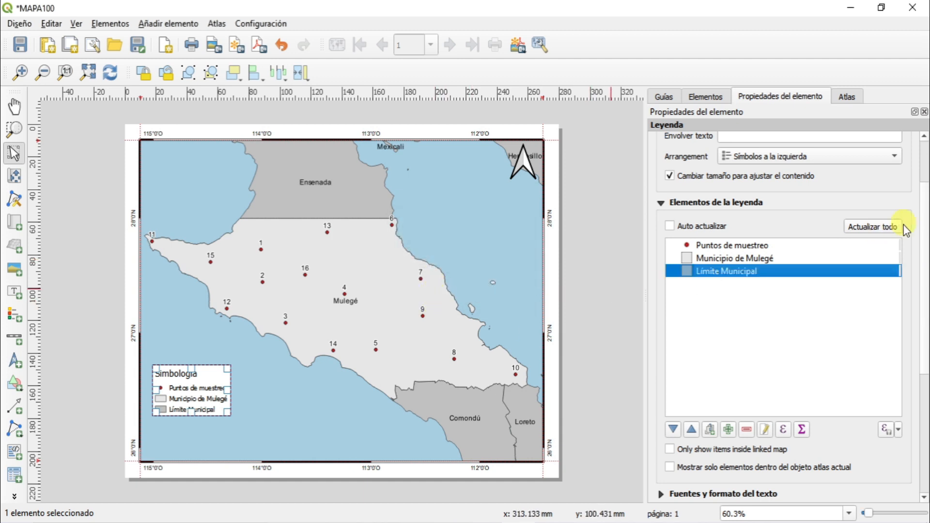
Step: Set the legend title's font to Arial, size 16
{"action": "scroll", "coordinate": [920, 227], "scroll_direction": "up", "scroll_amount": 3}
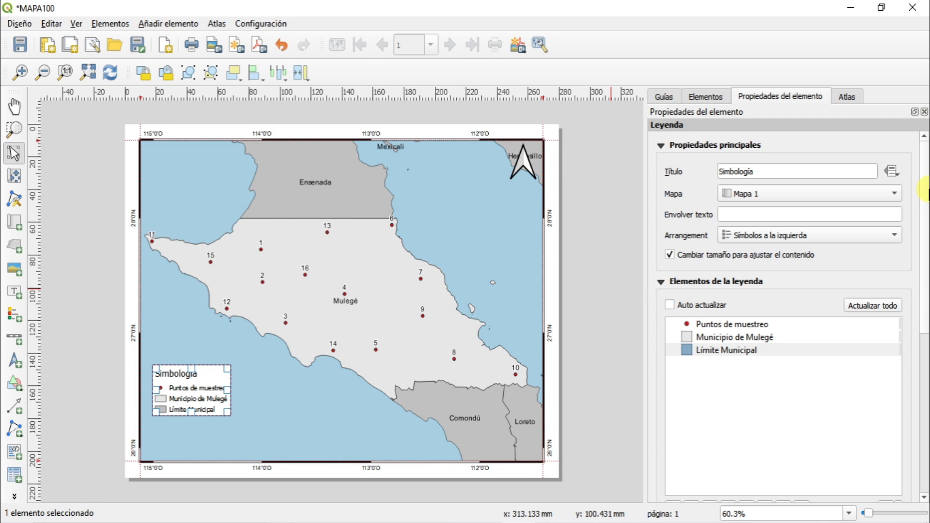
{"action": "left_click_drag", "start_coordinate": [927, 189], "coordinate": [915, 332]}
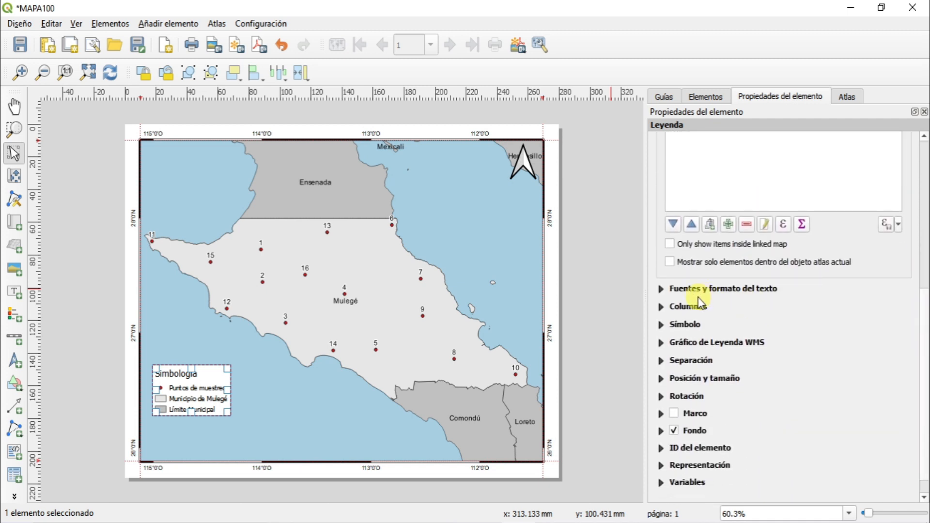
{"action": "left_click", "coordinate": [664, 290]}
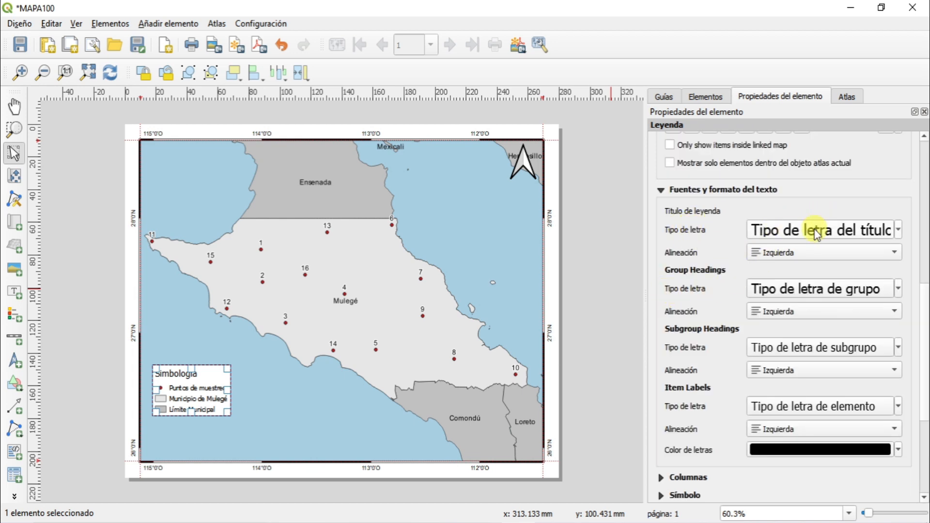
{"action": "left_click", "coordinate": [850, 228]}
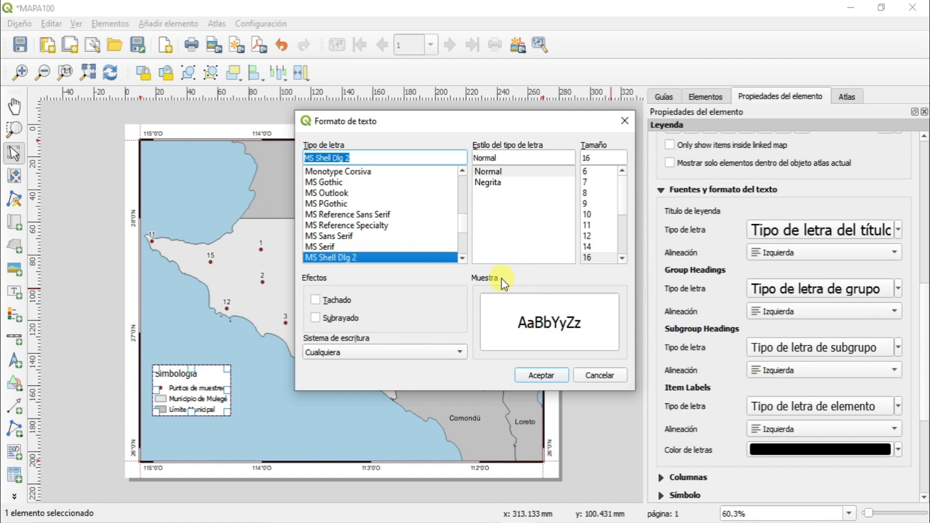
{"action": "left_click_drag", "start_coordinate": [463, 229], "coordinate": [463, 182]}
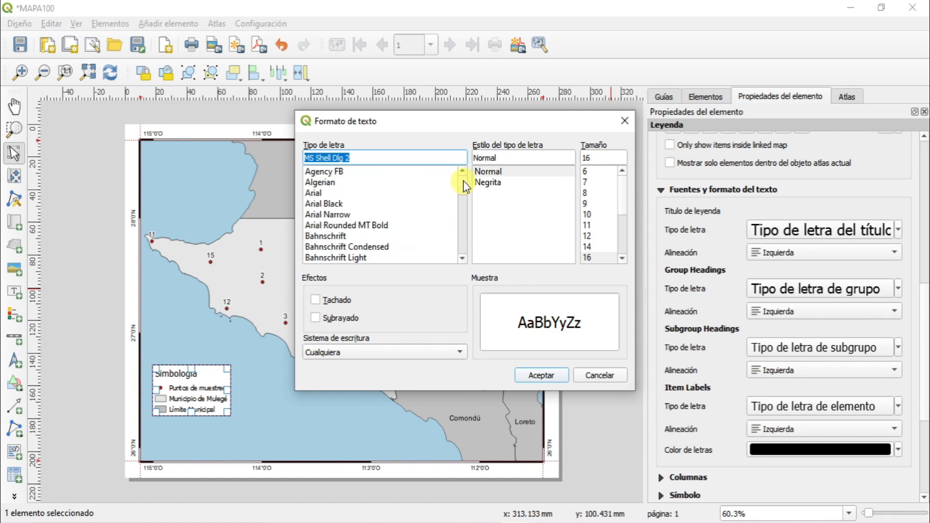
{"action": "left_click", "coordinate": [313, 195]}
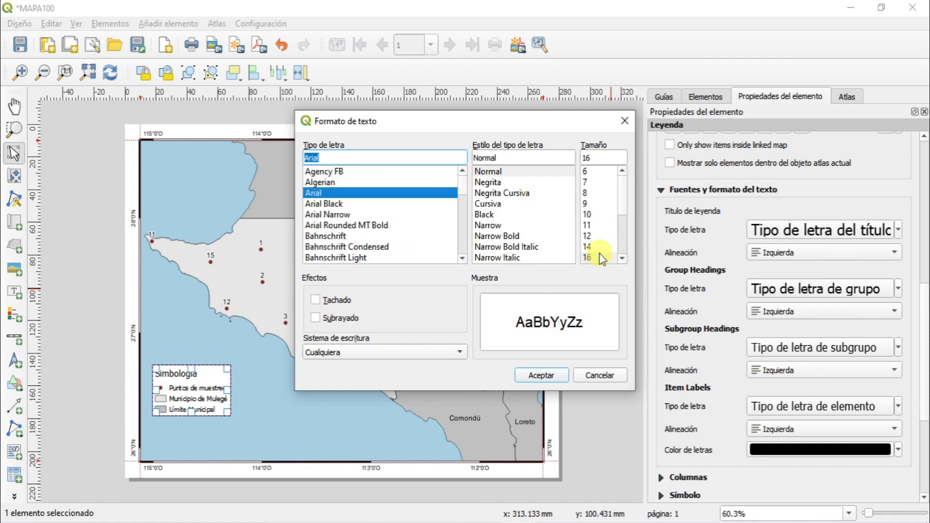
{"action": "scroll", "coordinate": [598, 253], "scroll_direction": "down", "scroll_amount": 1}
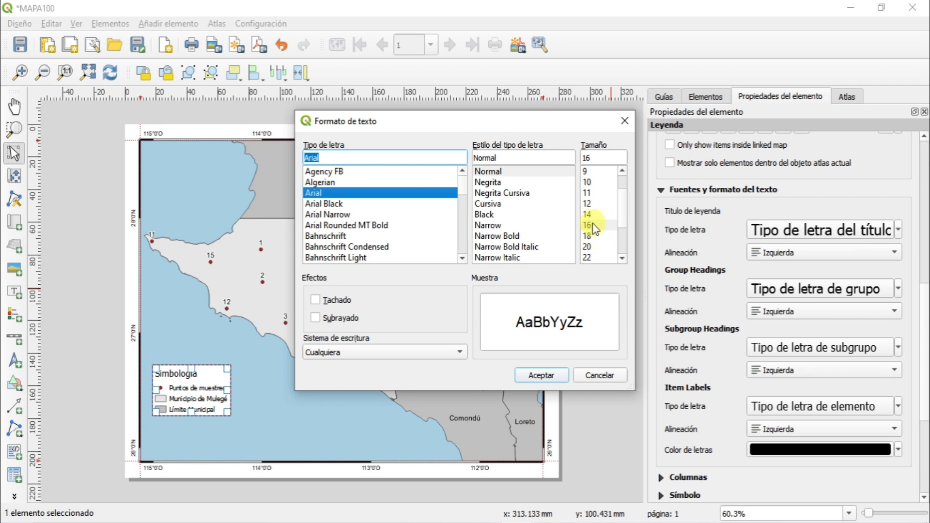
{"action": "left_click", "coordinate": [592, 223]}
{"action": "left_click", "coordinate": [544, 374]}
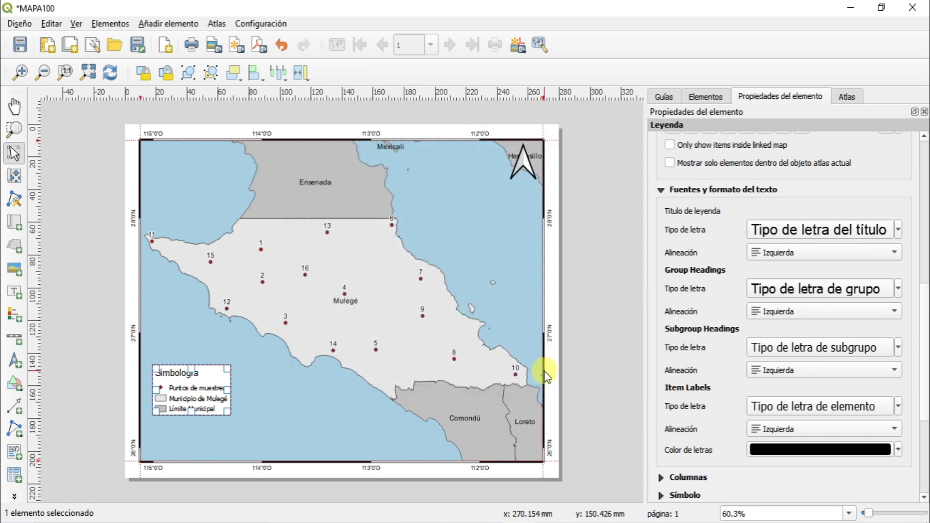
Step: Centre the legend title and set the item labels' font to Arial, size 14
{"action": "left_click", "coordinate": [783, 257]}
{"action": "left_click", "coordinate": [781, 267]}
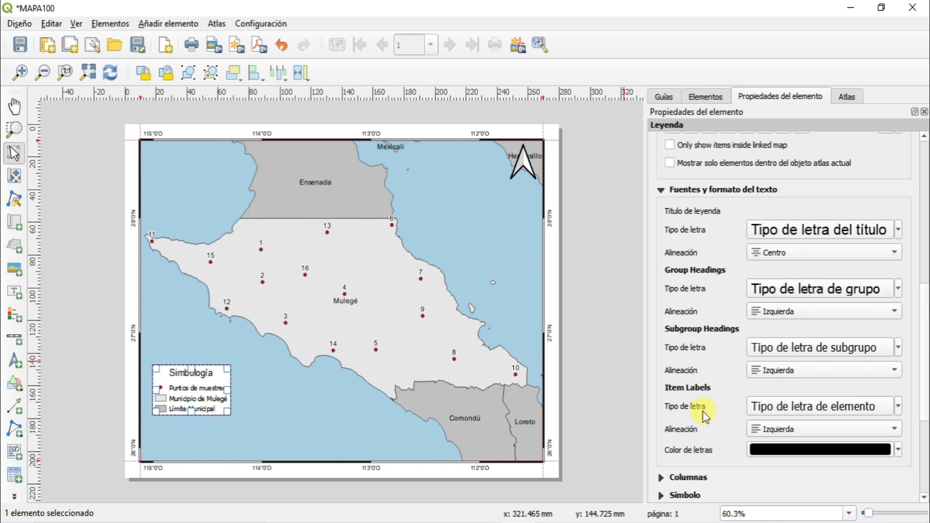
{"action": "left_click", "coordinate": [871, 408]}
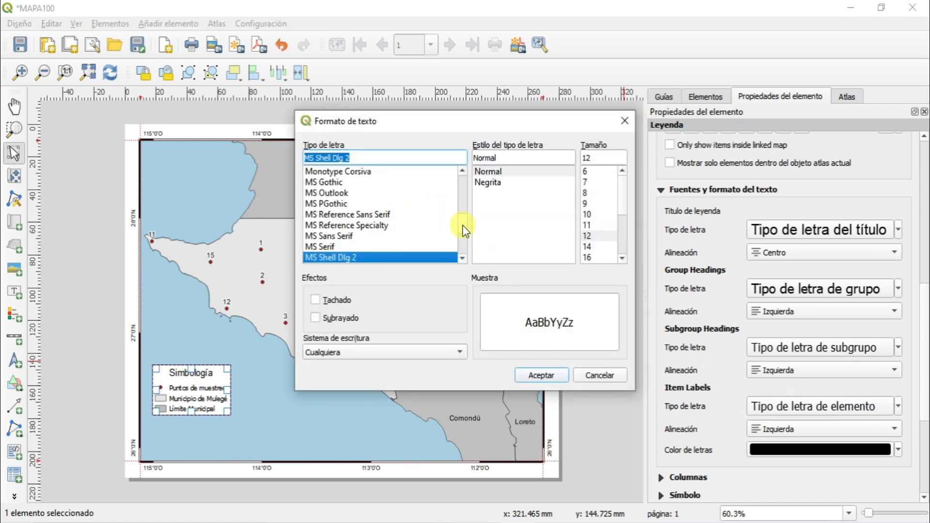
{"action": "left_click_drag", "start_coordinate": [463, 225], "coordinate": [461, 182]}
{"action": "left_click", "coordinate": [316, 194]}
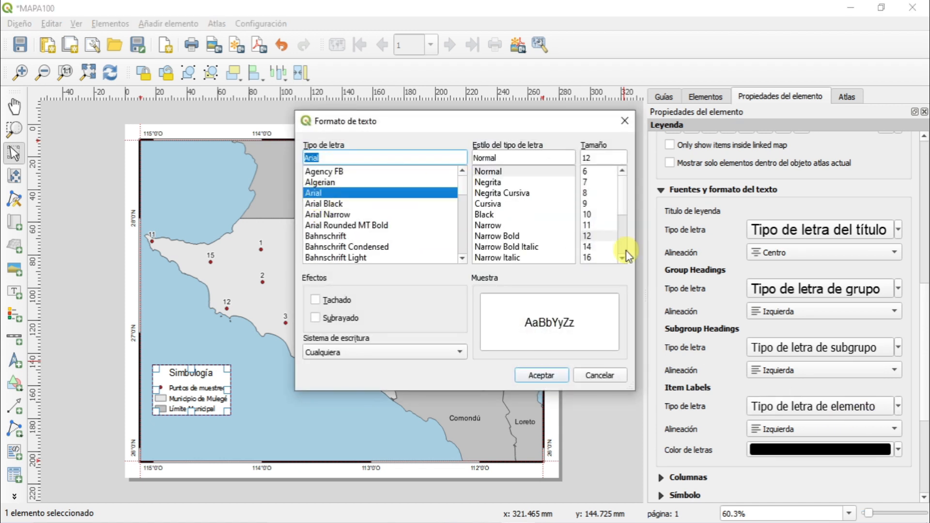
{"action": "left_click", "coordinate": [592, 247]}
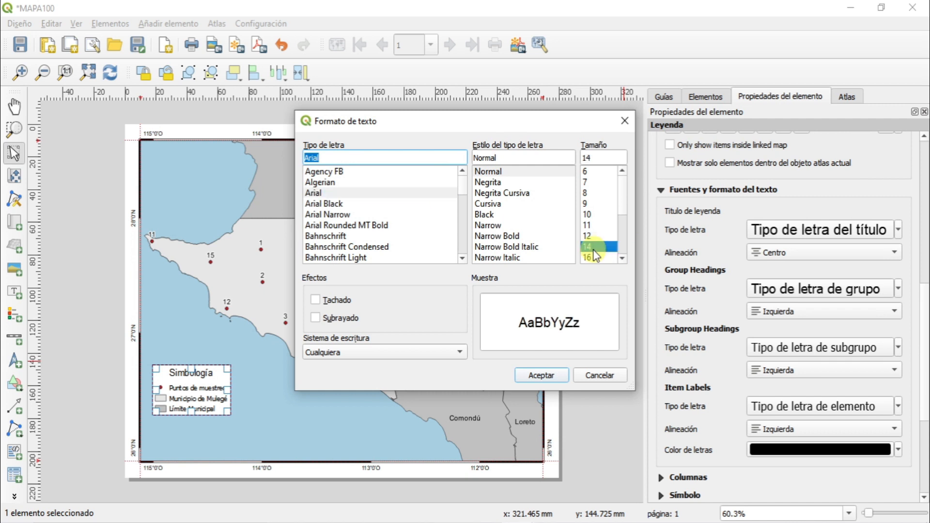
{"action": "left_click", "coordinate": [542, 375]}
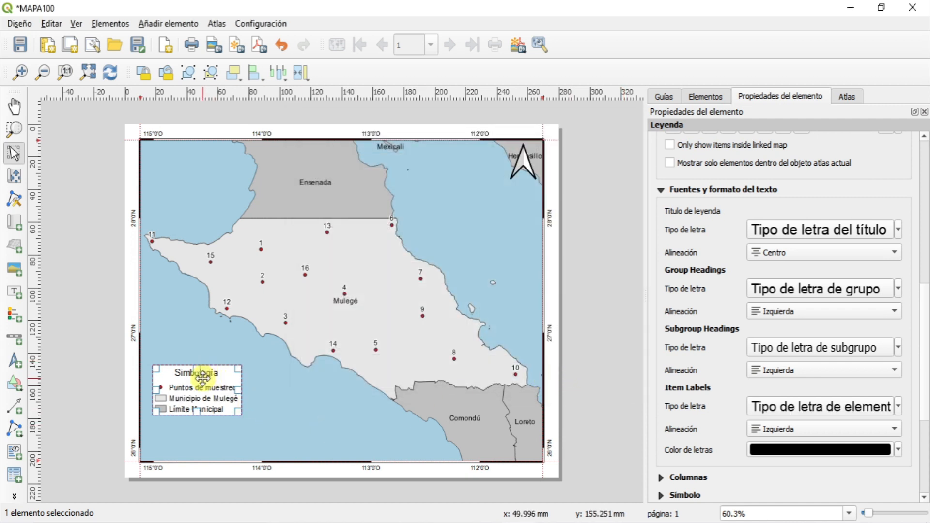
Step: Set the legend's symbol-to-label spacing to 3.00 mm and the space between symbols to 2.50 mm
{"action": "scroll", "coordinate": [919, 387], "scroll_direction": "down", "scroll_amount": 3}
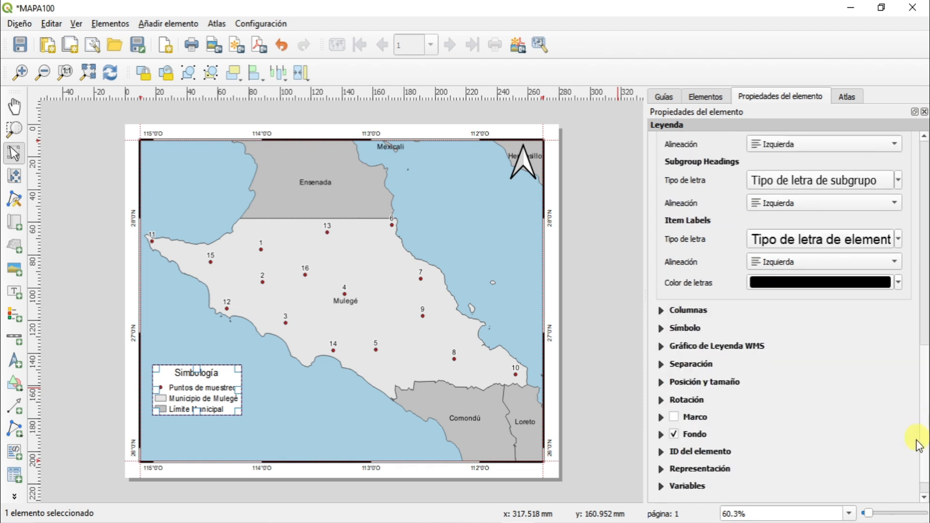
{"action": "scroll", "coordinate": [918, 445], "scroll_direction": "down", "scroll_amount": 1}
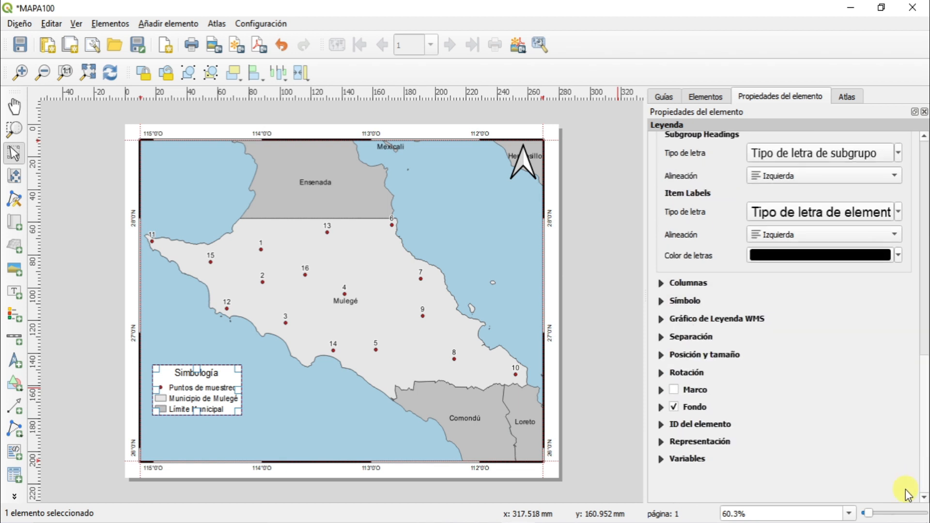
{"action": "left_click", "coordinate": [661, 337]}
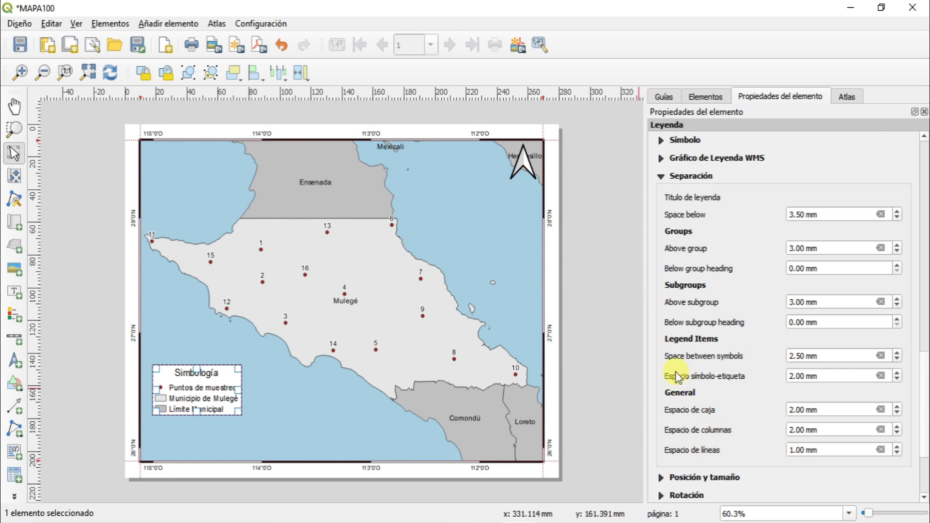
{"action": "left_click", "coordinate": [897, 372]}
{"action": "left_click", "coordinate": [897, 372]}
{"action": "left_click", "coordinate": [897, 372]}
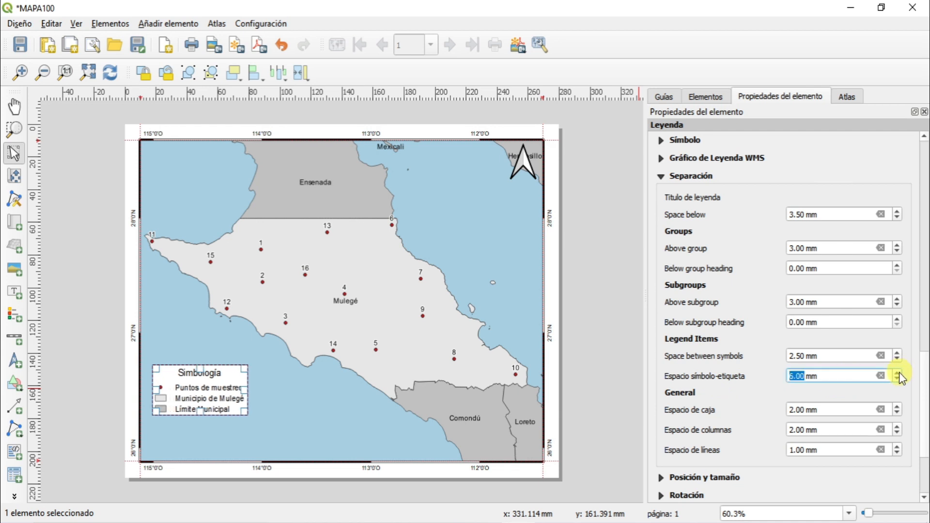
{"action": "left_click", "coordinate": [899, 377]}
{"action": "left_click", "coordinate": [899, 378]}
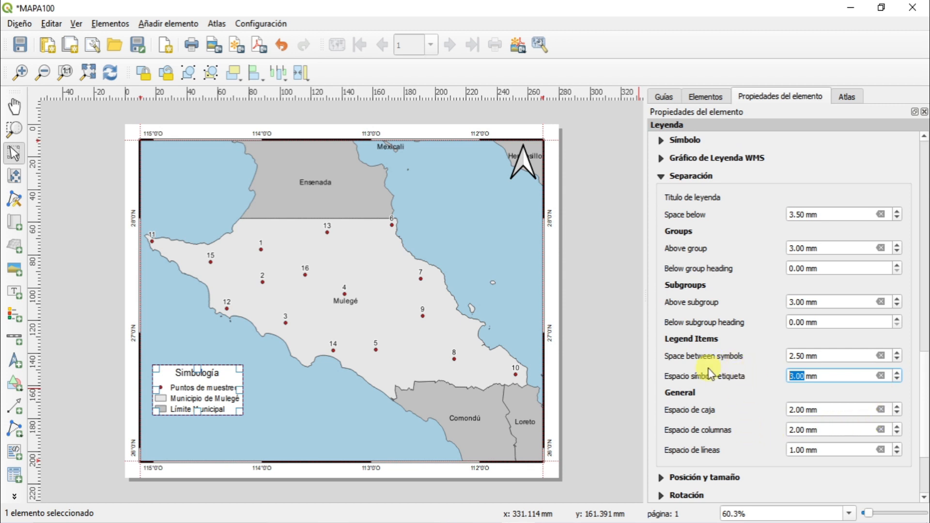
{"action": "left_click", "coordinate": [897, 359]}
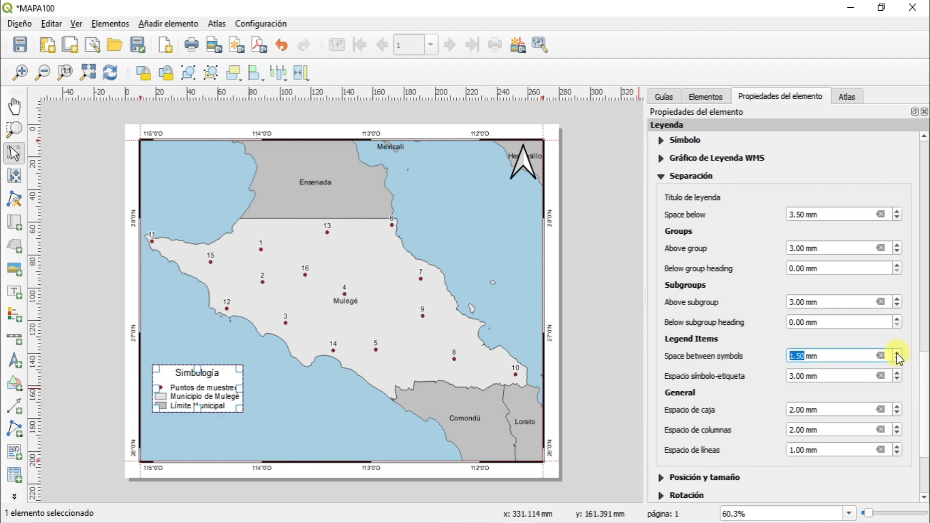
{"action": "left_click", "coordinate": [896, 352]}
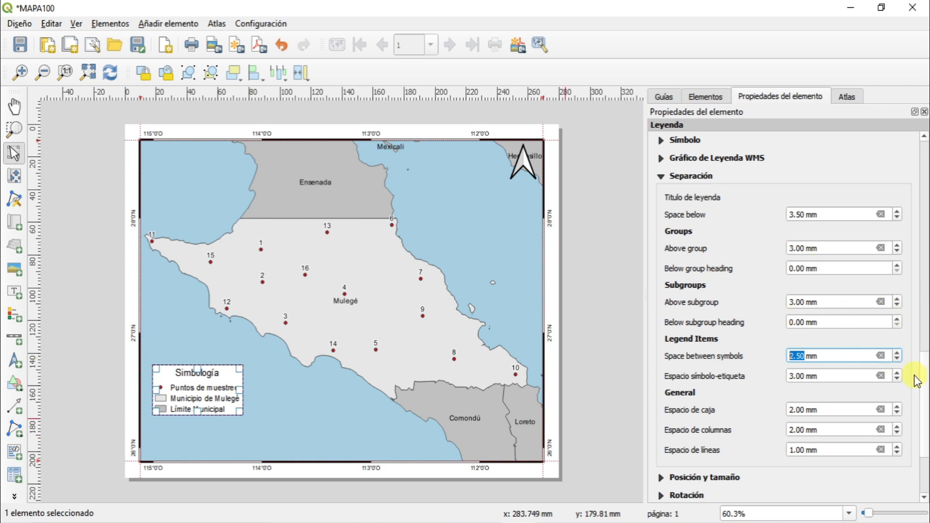
Step: Enable a frame around the legend and set its thickness to 0.50 mm
{"action": "left_click", "coordinate": [921, 425]}
{"action": "scroll", "coordinate": [920, 428], "scroll_direction": "up", "scroll_amount": 2}
{"action": "scroll", "coordinate": [920, 429], "scroll_direction": "down", "scroll_amount": 2}
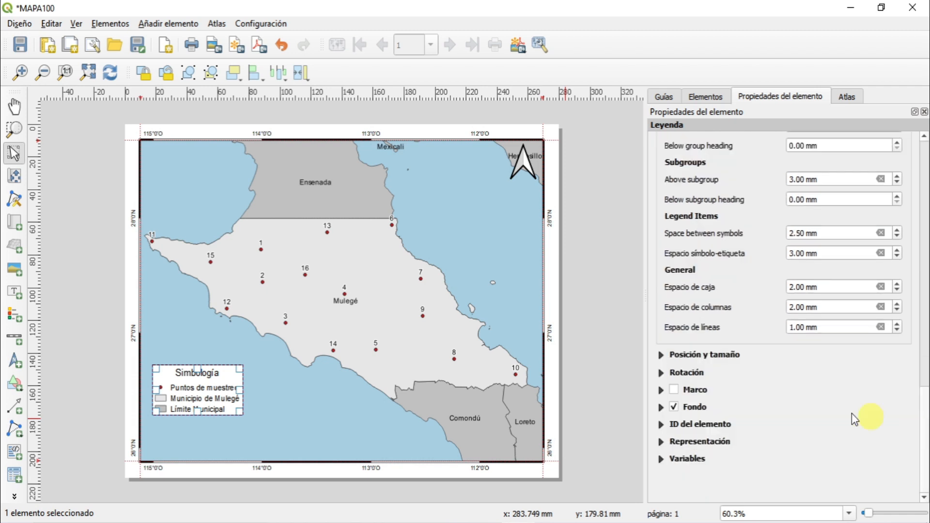
{"action": "left_click", "coordinate": [676, 391]}
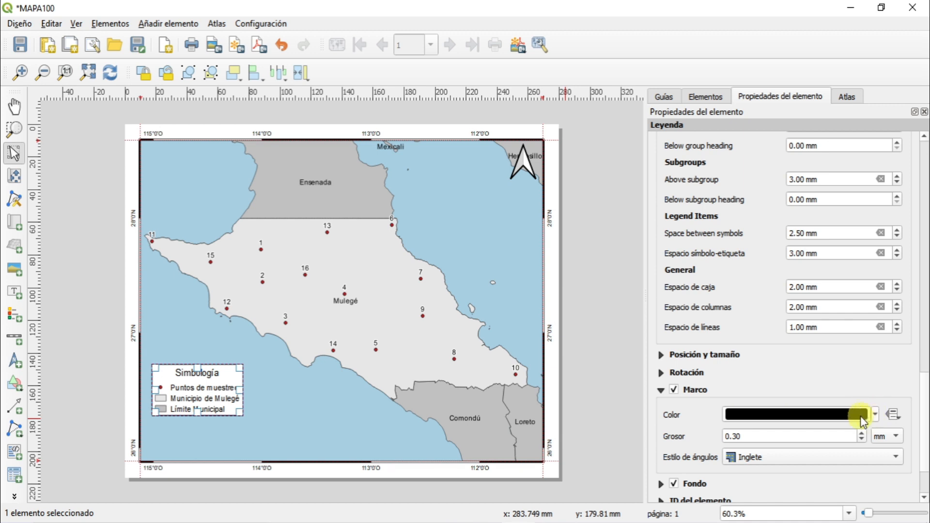
{"action": "left_click", "coordinate": [874, 414]}
{"action": "left_click", "coordinate": [875, 417]}
{"action": "left_click", "coordinate": [862, 434]}
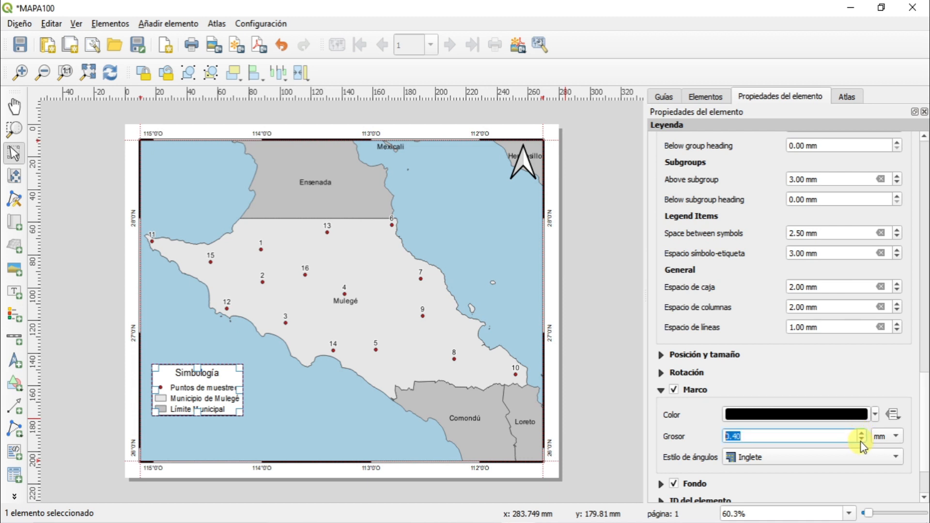
{"action": "left_click", "coordinate": [860, 433]}
Step: Examine the legend's remaining settings, including its background colour options
{"action": "scroll", "coordinate": [918, 451], "scroll_direction": "down", "scroll_amount": 3}
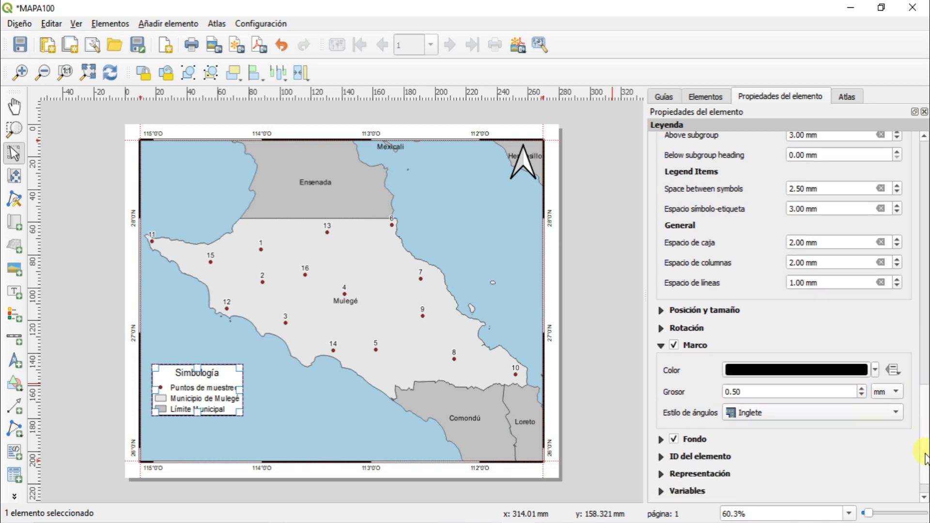
{"action": "left_click_drag", "start_coordinate": [925, 474], "coordinate": [925, 248]}
{"action": "scroll", "coordinate": [913, 291], "scroll_direction": "down", "scroll_amount": 15}
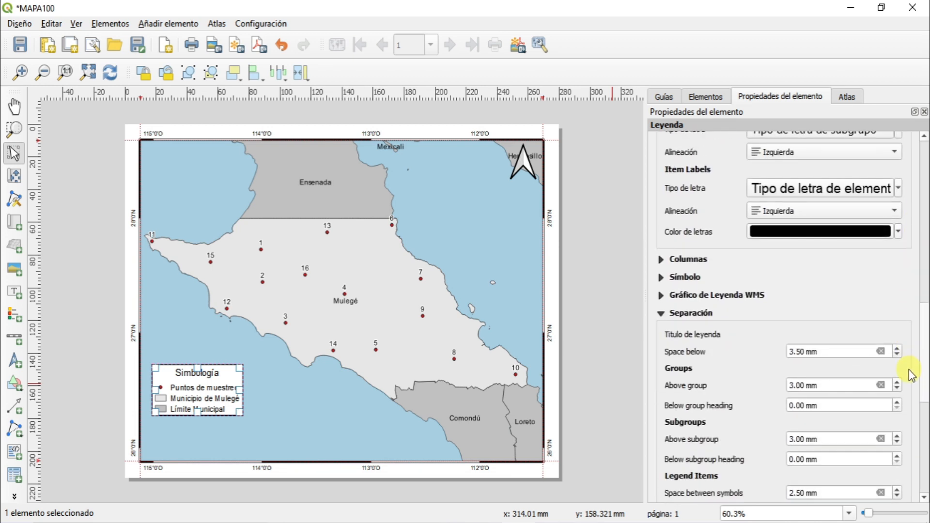
{"action": "scroll", "coordinate": [909, 385], "scroll_direction": "down", "scroll_amount": 10}
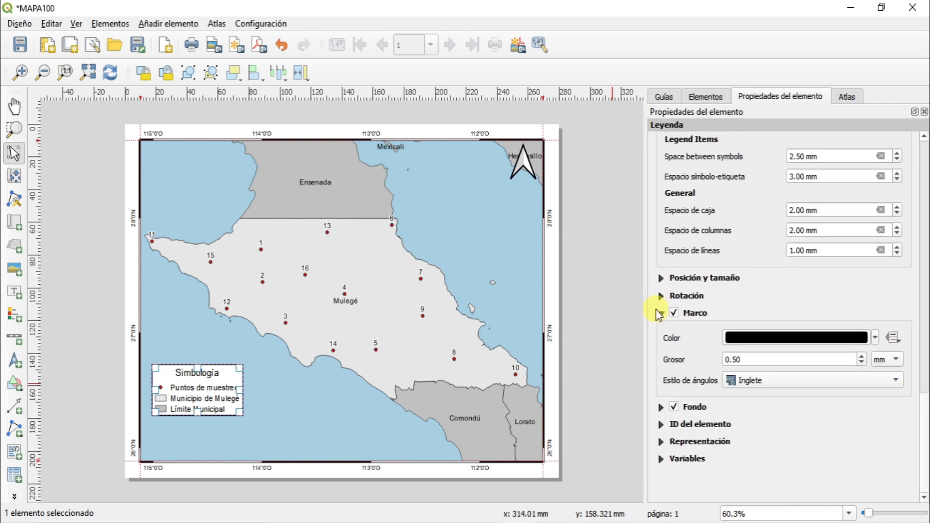
{"action": "left_click", "coordinate": [661, 313]}
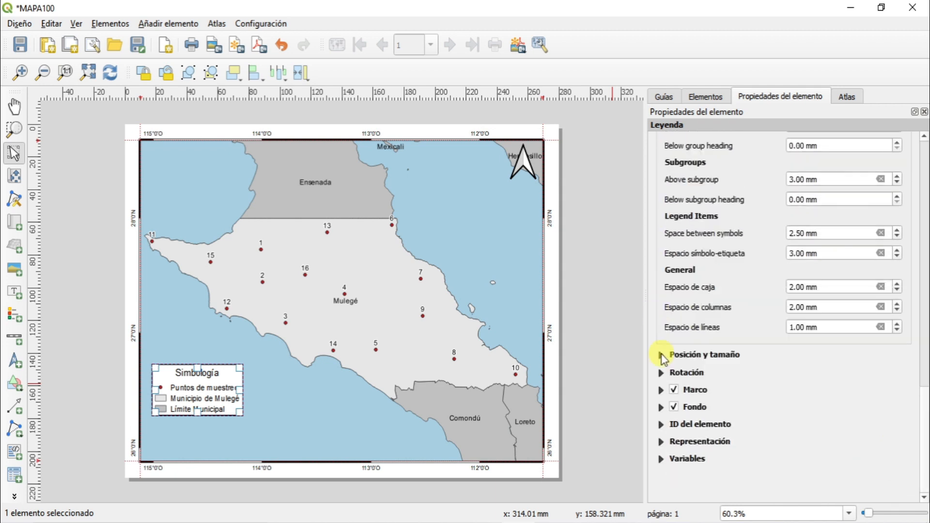
{"action": "left_click", "coordinate": [661, 408]}
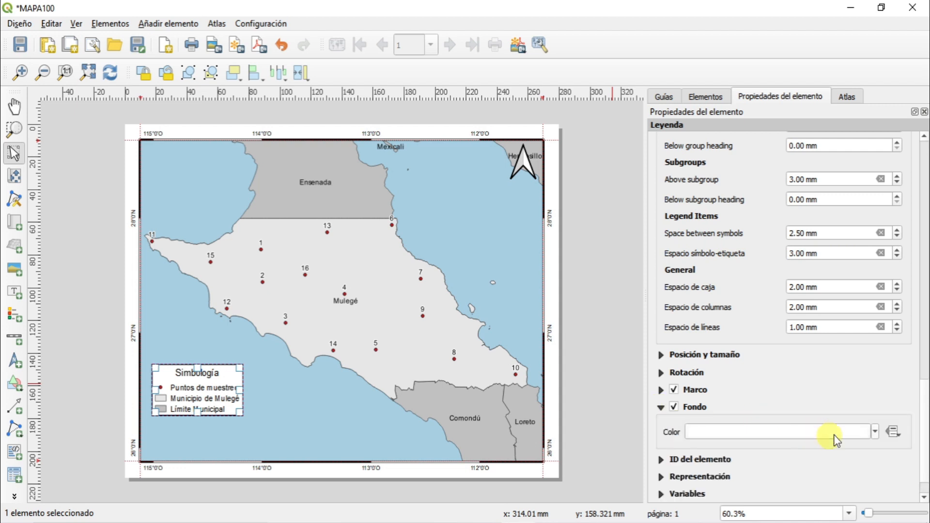
{"action": "left_click", "coordinate": [862, 431]}
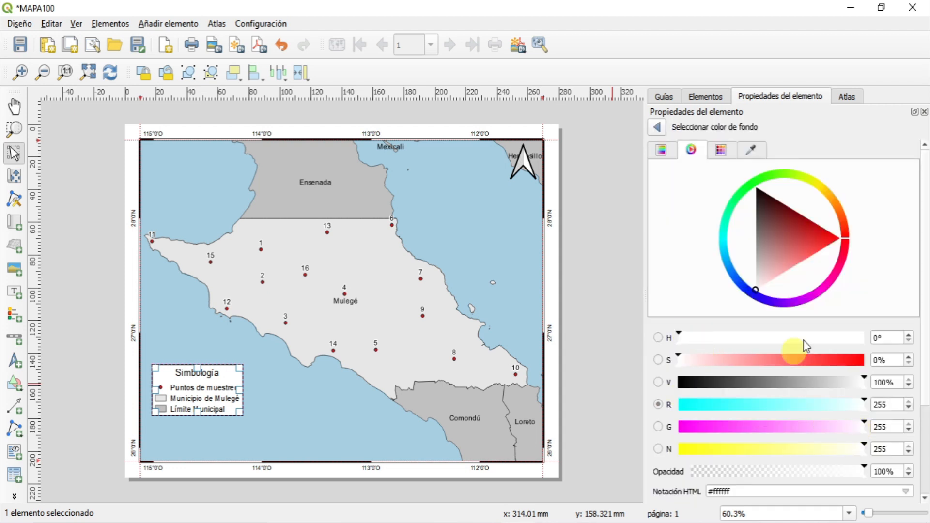
{"action": "left_click", "coordinate": [657, 128]}
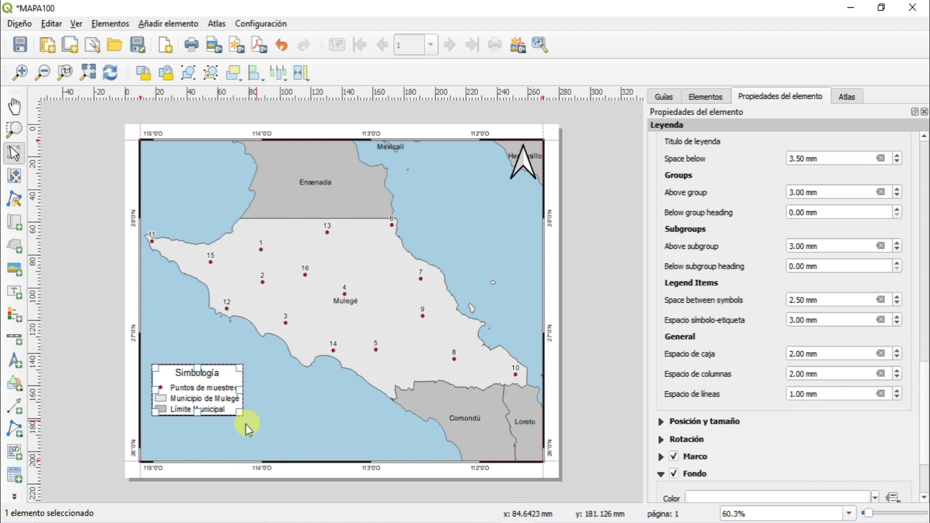
Step: Move the legend down into the lower-left corner of the map frame
{"action": "left_click", "coordinate": [198, 391]}
{"action": "left_click_drag", "start_coordinate": [199, 392], "coordinate": [194, 432]}
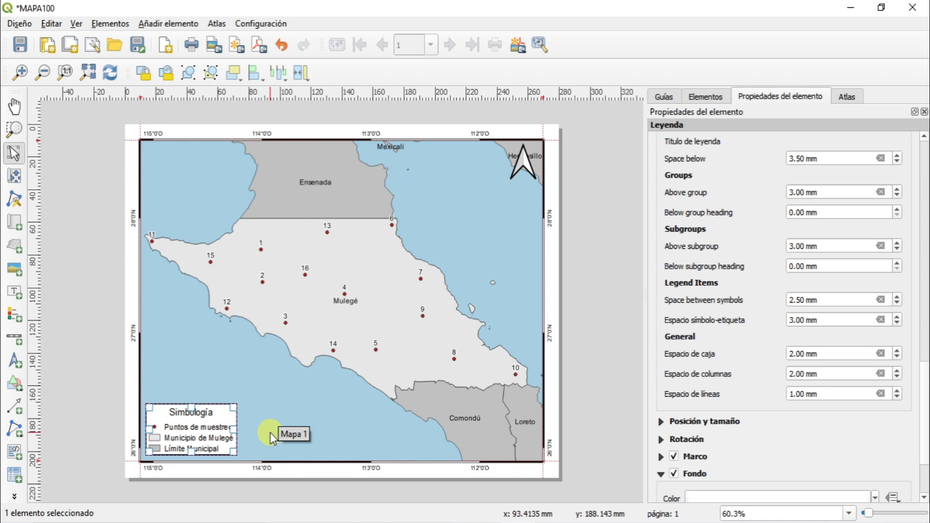
Step: Add a scale bar for Mapa 1 just right of the legend, using the Recuadro doble style
{"action": "left_click", "coordinate": [20, 345]}
{"action": "left_click_drag", "start_coordinate": [249, 430], "coordinate": [352, 440]}
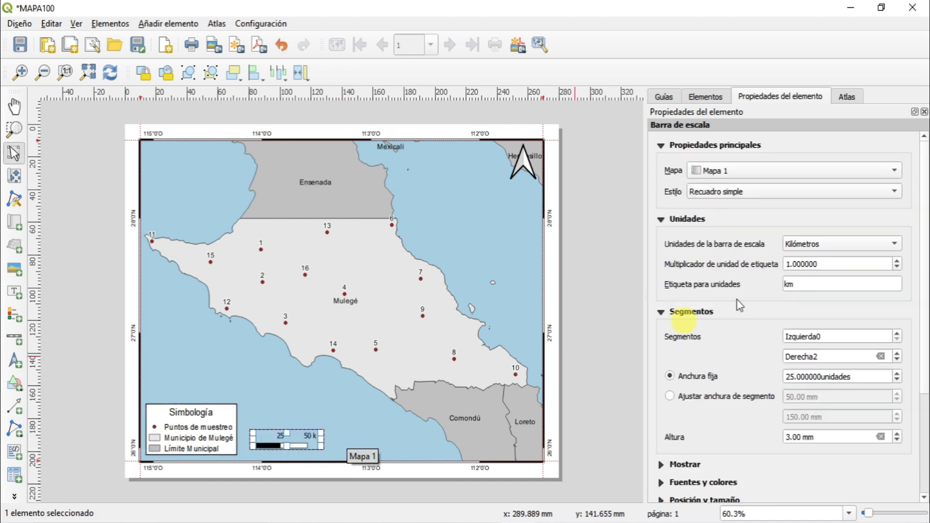
{"action": "left_click", "coordinate": [729, 192]}
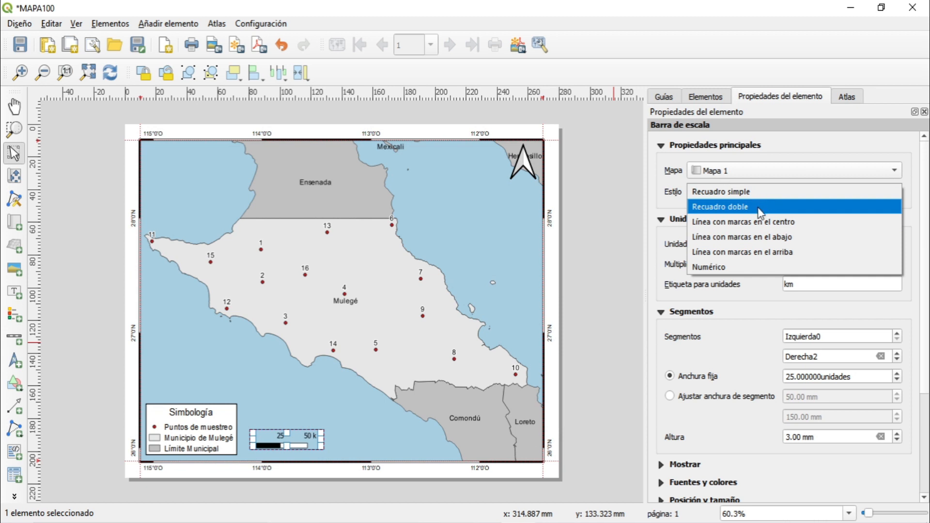
{"action": "left_click", "coordinate": [755, 207]}
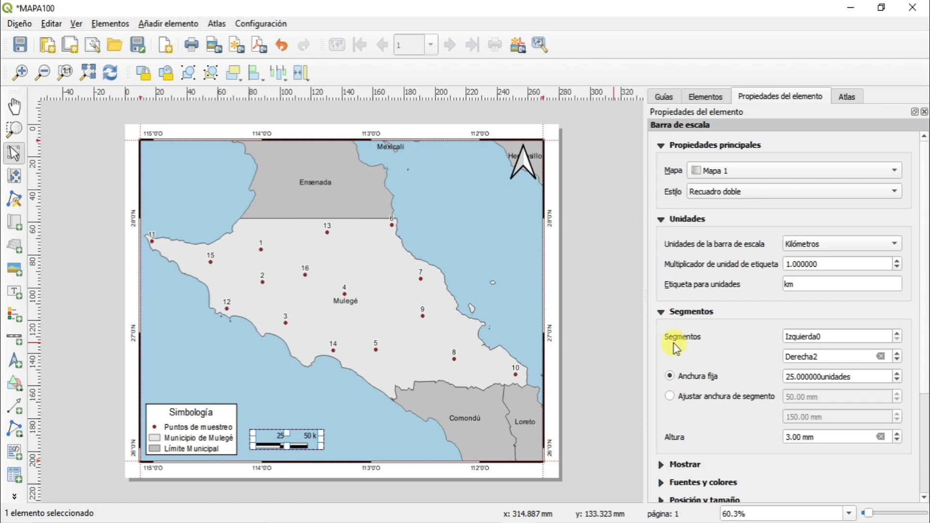
Step: Give the scale bar 2 left segments and set its height to 2.00 mm
{"action": "left_click", "coordinate": [898, 333]}
{"action": "left_click", "coordinate": [897, 334]}
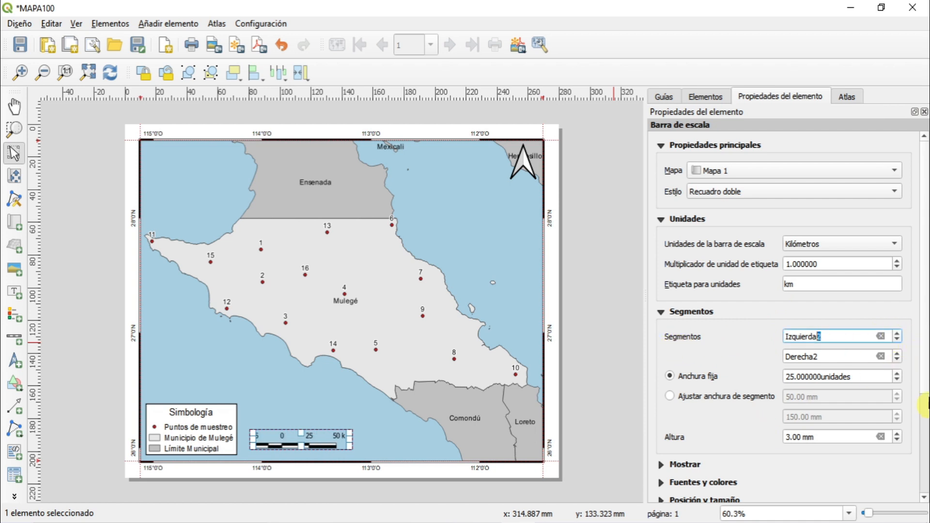
{"action": "scroll", "coordinate": [923, 373], "scroll_direction": "down", "scroll_amount": 3}
{"action": "scroll", "coordinate": [926, 439], "scroll_direction": "down", "scroll_amount": 1}
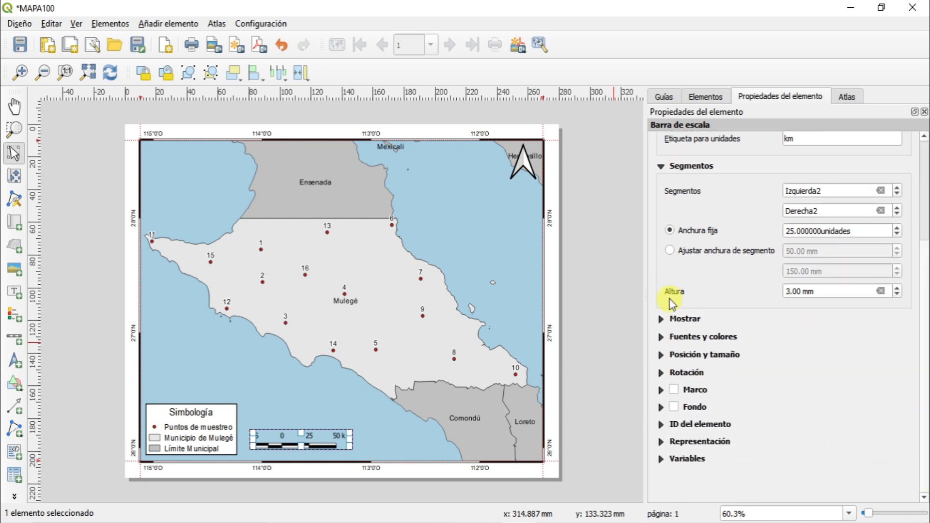
{"action": "left_click", "coordinate": [897, 294]}
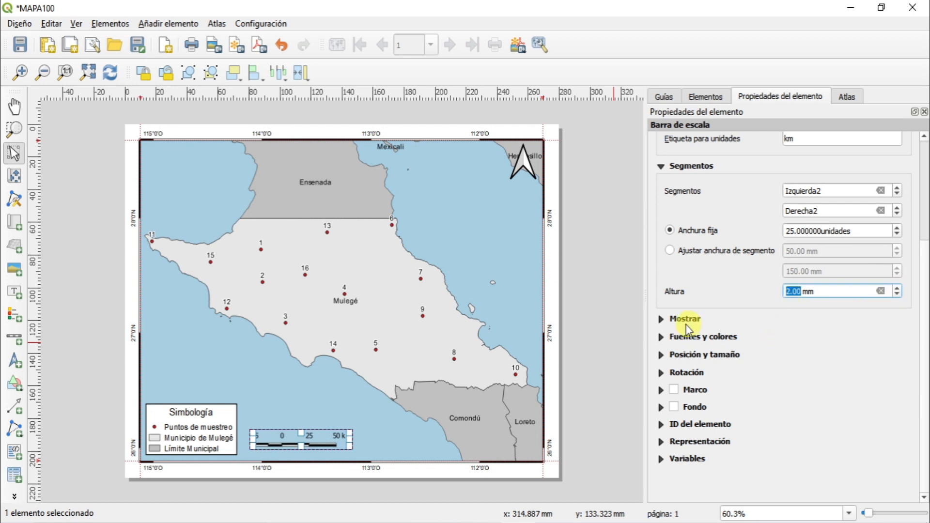
Step: Set the scale bar's font to Arial
{"action": "left_click", "coordinate": [661, 336]}
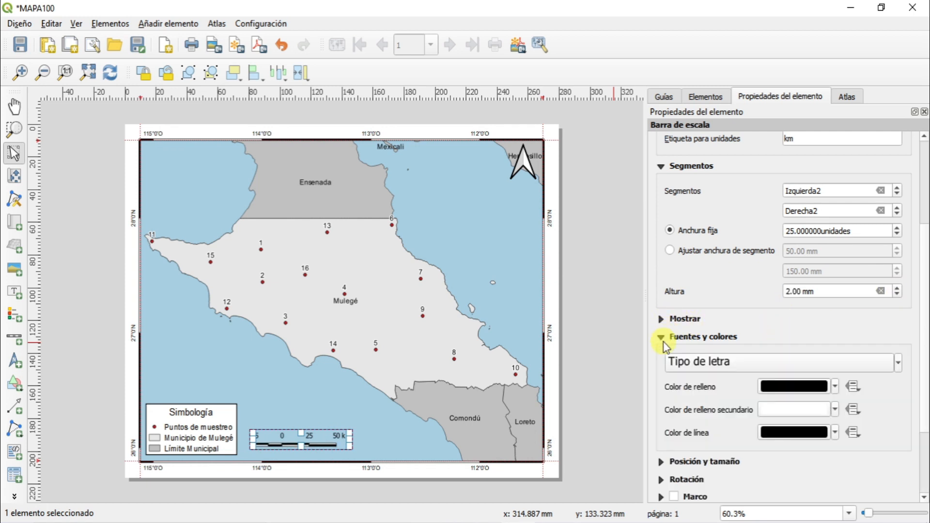
{"action": "left_click", "coordinate": [743, 361]}
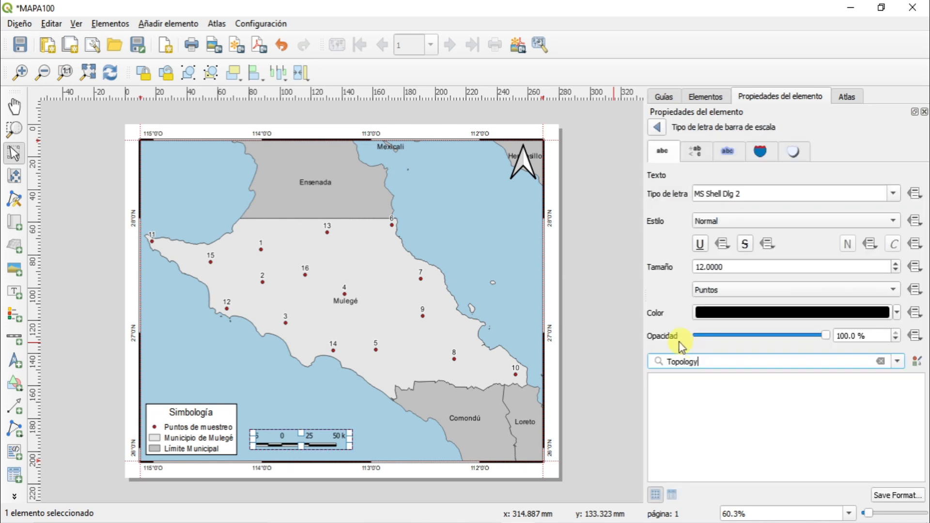
{"action": "left_click", "coordinate": [893, 193]}
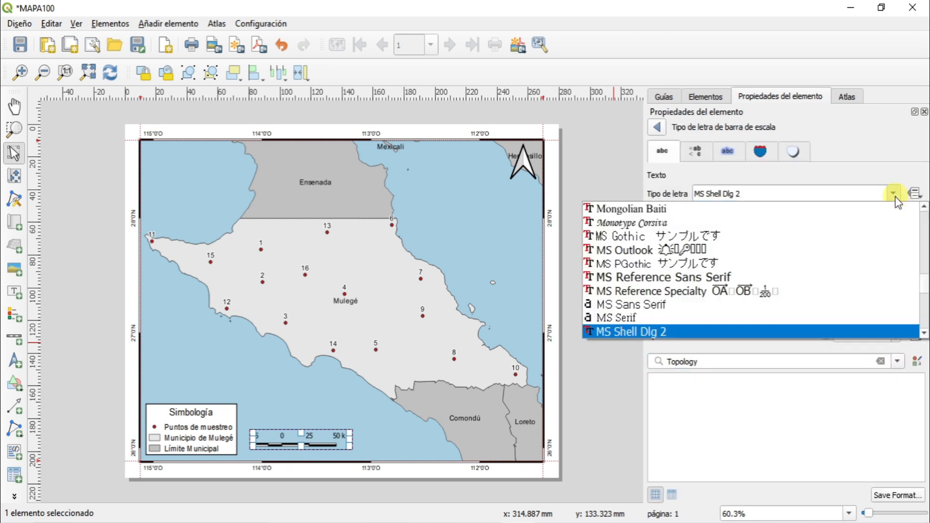
{"action": "left_click_drag", "start_coordinate": [925, 285], "coordinate": [925, 217]}
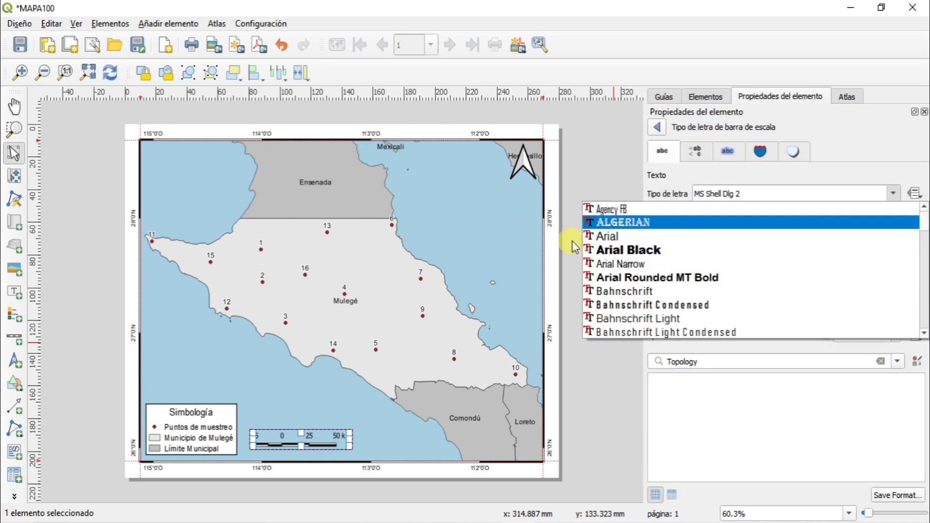
{"action": "left_click", "coordinate": [601, 237]}
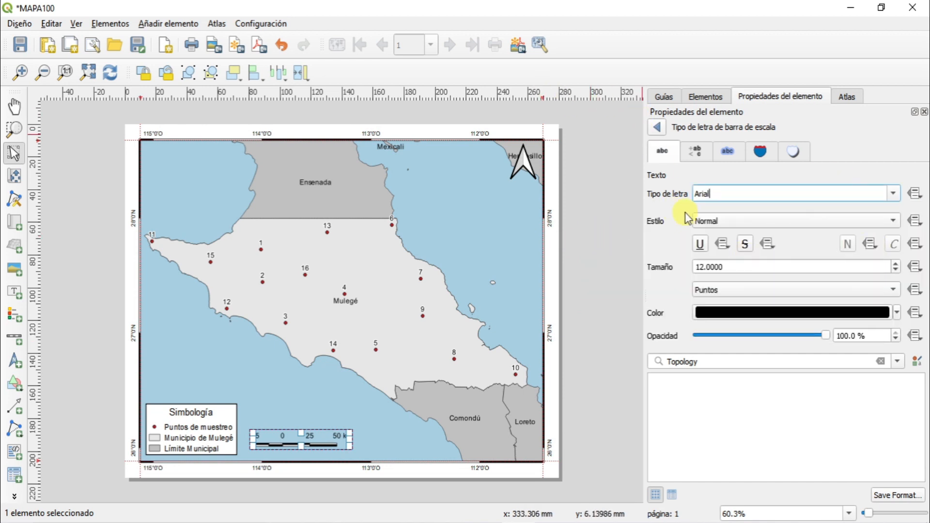
{"action": "left_click", "coordinate": [657, 128]}
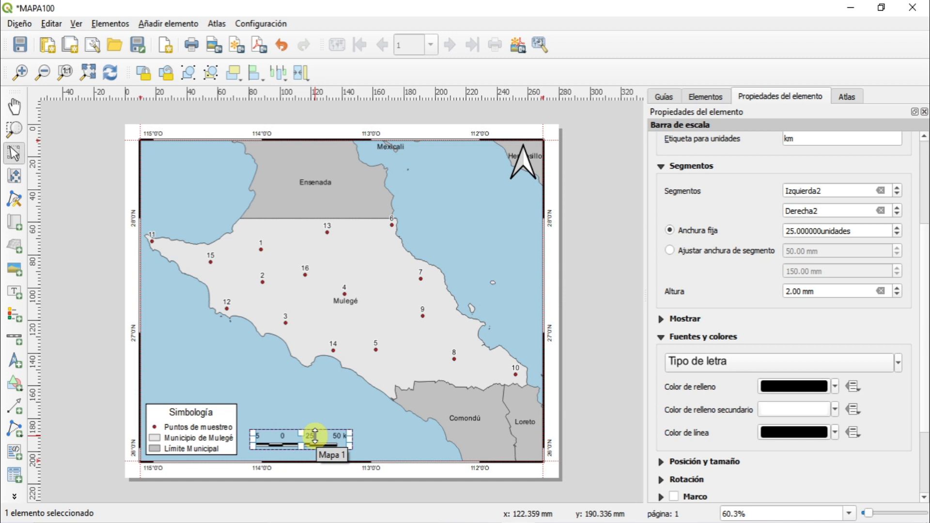
Step: Paste a copy of the scale bar, change its style to Numérico, and place it directly below the original bar
{"action": "key", "text": "ctrl+v"}
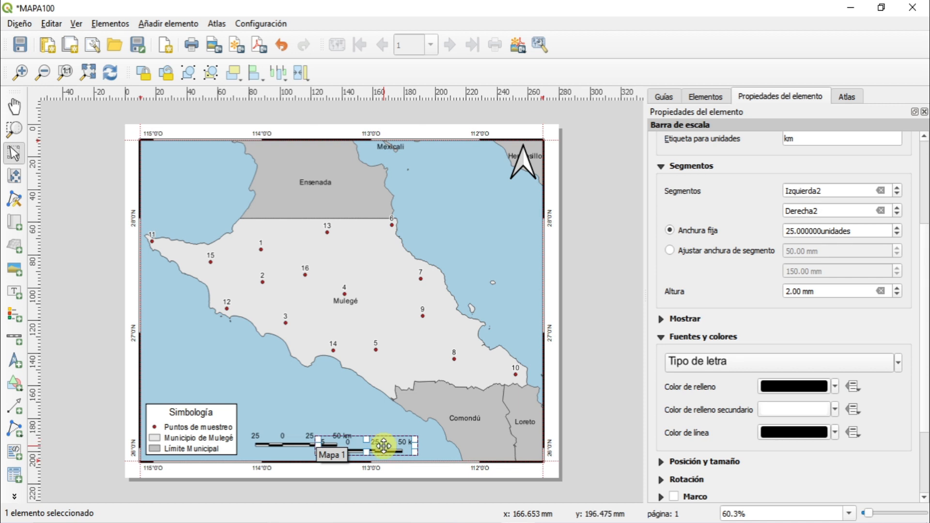
{"action": "scroll", "coordinate": [925, 348], "scroll_direction": "up", "scroll_amount": 5}
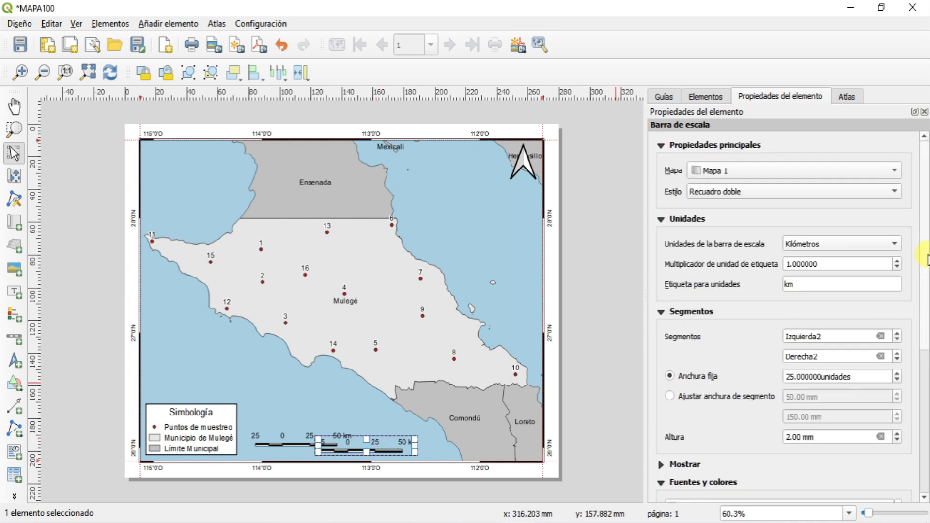
{"action": "left_click", "coordinate": [718, 194]}
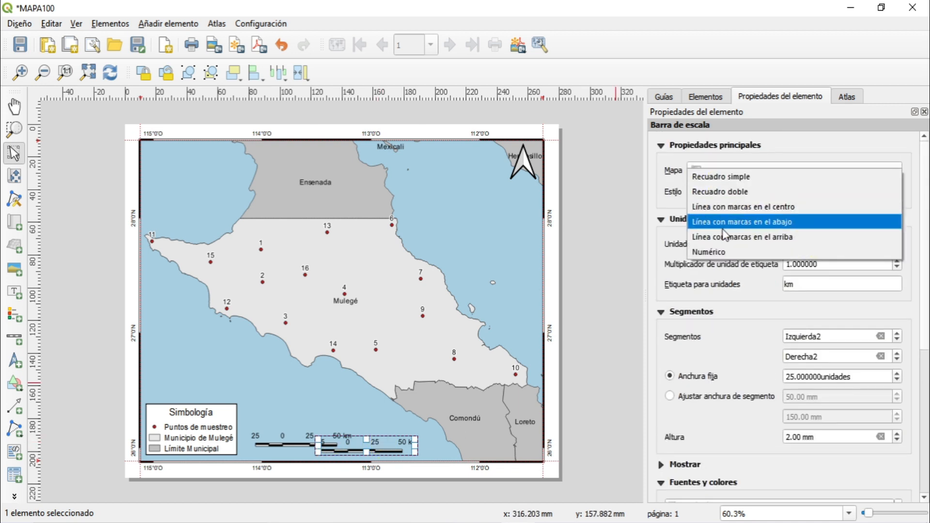
{"action": "left_click", "coordinate": [715, 252]}
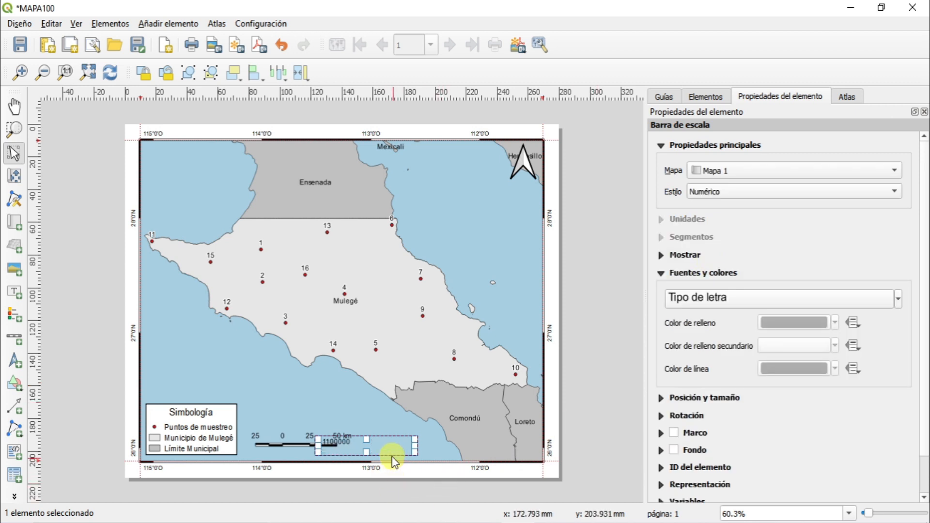
{"action": "left_click_drag", "start_coordinate": [414, 444], "coordinate": [304, 450]}
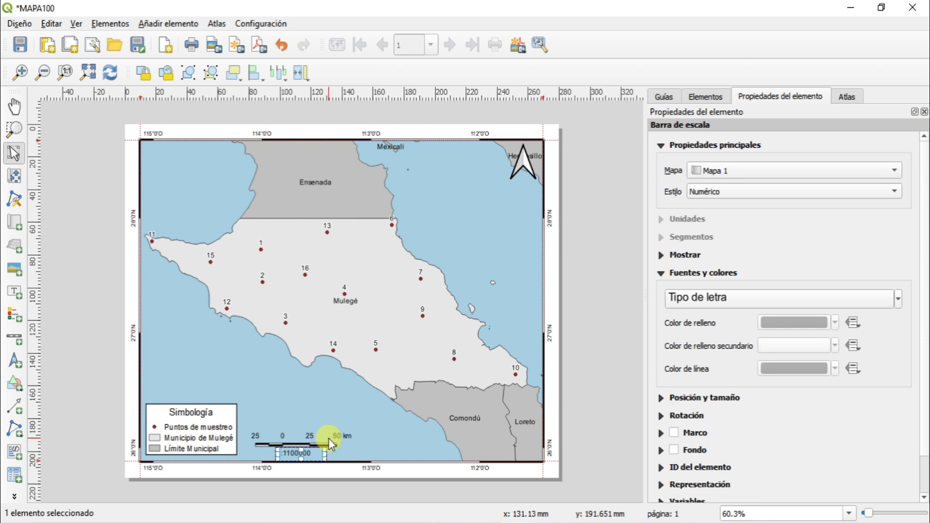
Step: Align the graphic scale bar and the numeric scale to their horizontal centre
{"action": "left_click", "coordinate": [328, 438], "text": "shift"}
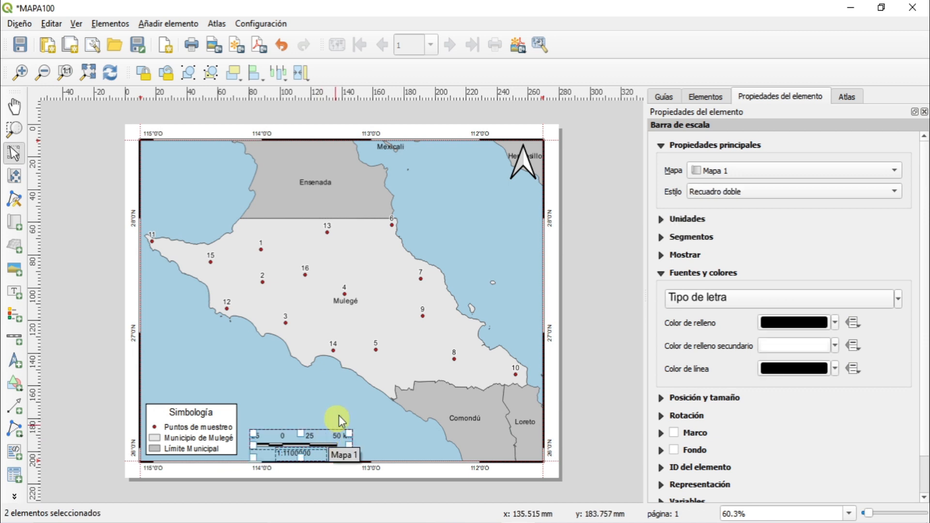
{"action": "left_click", "coordinate": [261, 83]}
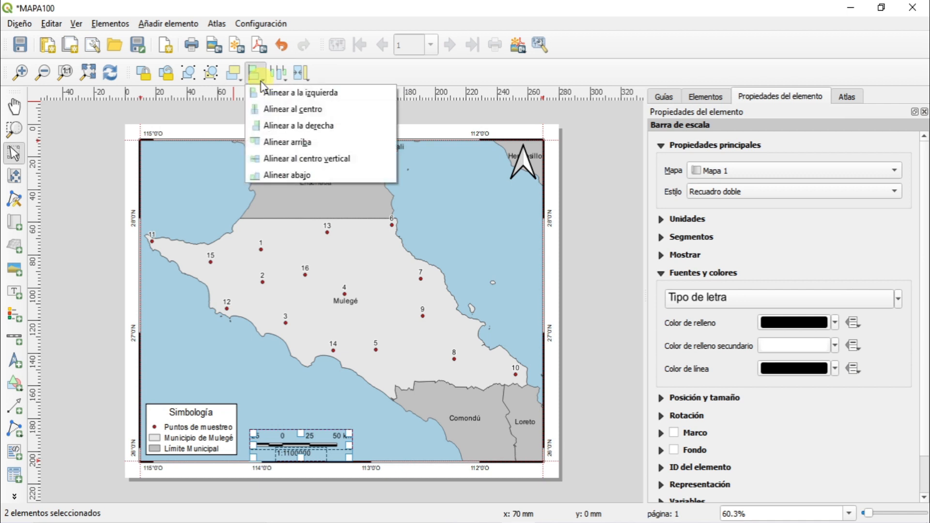
{"action": "left_click", "coordinate": [301, 110]}
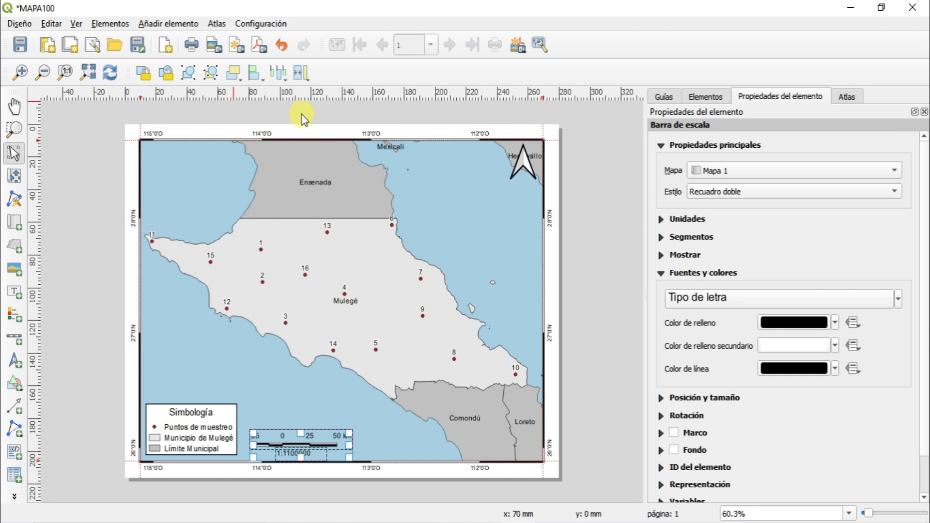
{"action": "left_click", "coordinate": [389, 434]}
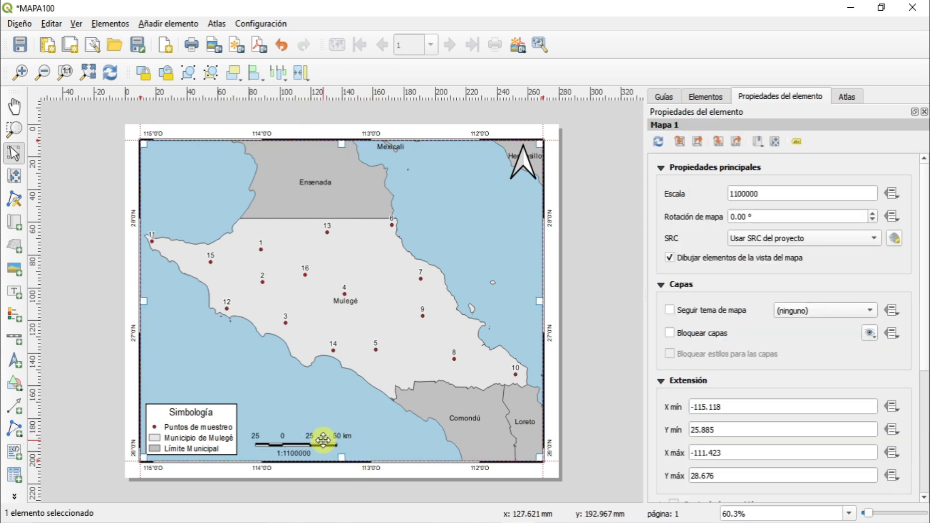
Step: Reduce the graphic scale bar's font size to 10 points
{"action": "left_click", "coordinate": [342, 435]}
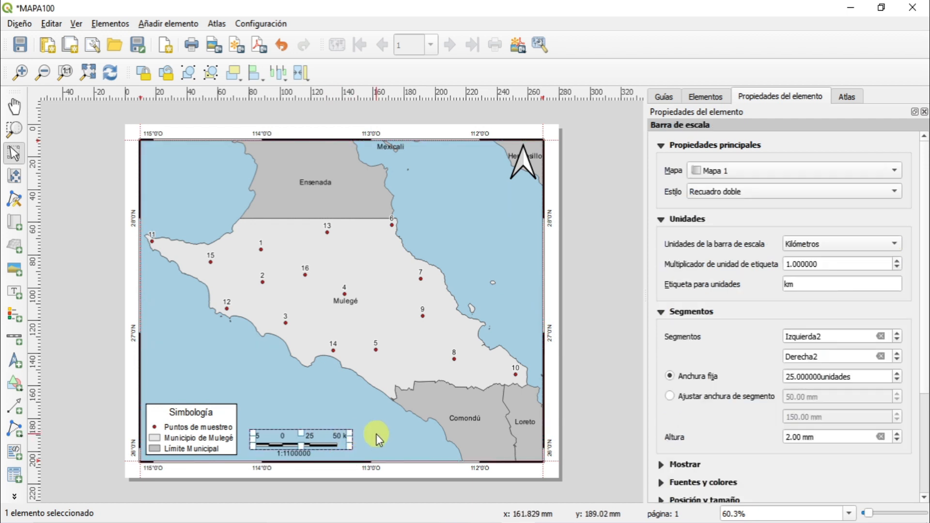
{"action": "left_click", "coordinate": [423, 404]}
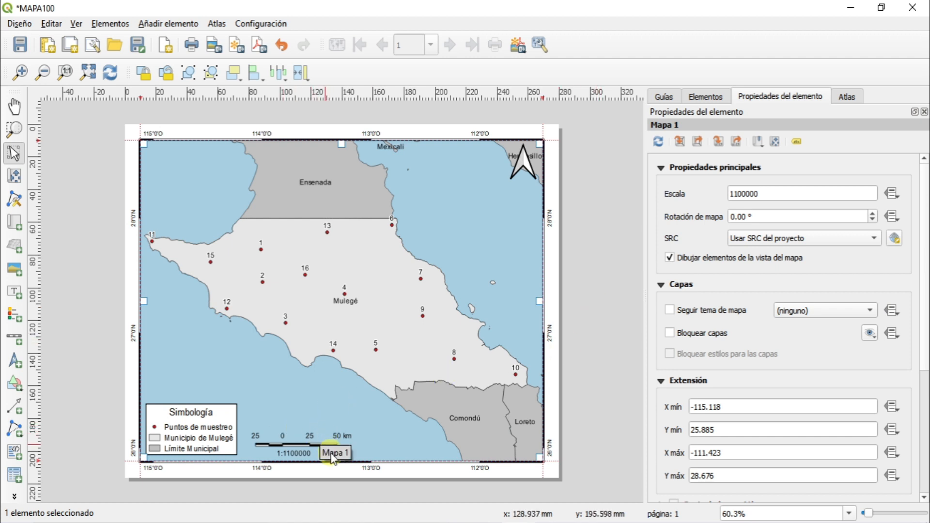
{"action": "left_click", "coordinate": [321, 438]}
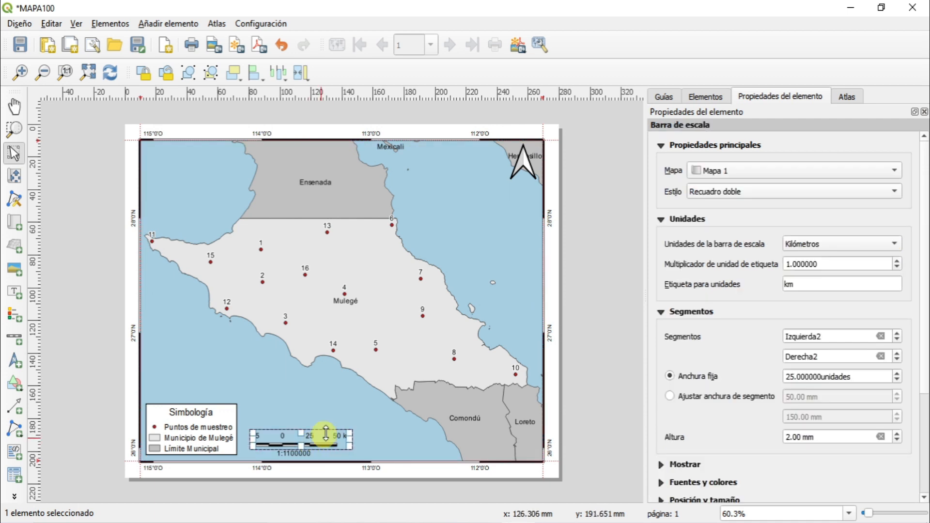
{"action": "scroll", "coordinate": [913, 315], "scroll_direction": "down", "scroll_amount": 5}
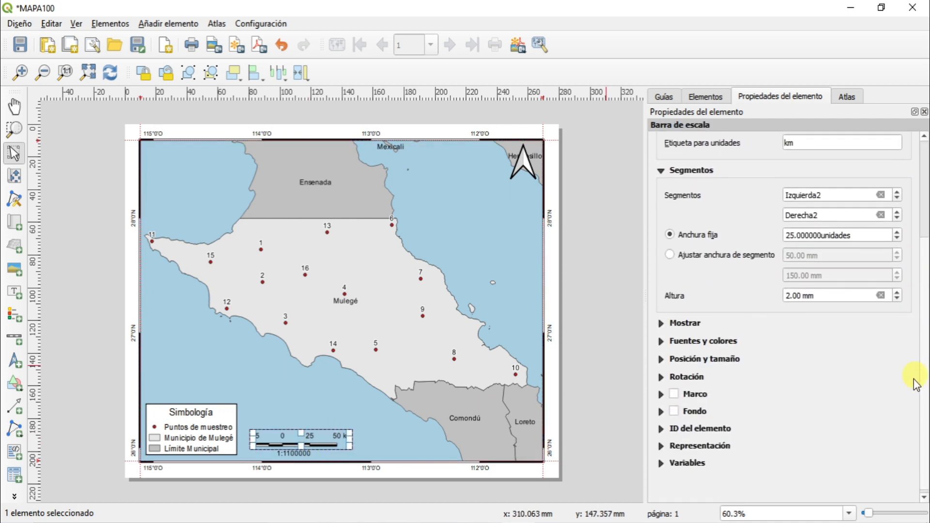
{"action": "left_click", "coordinate": [660, 337]}
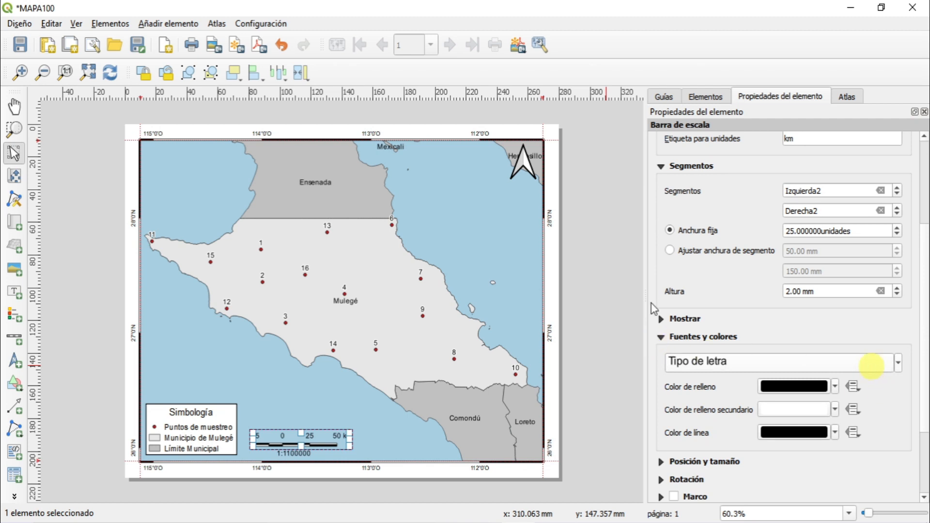
{"action": "left_click", "coordinate": [872, 368]}
{"action": "left_click", "coordinate": [896, 270]}
{"action": "left_click", "coordinate": [896, 270]}
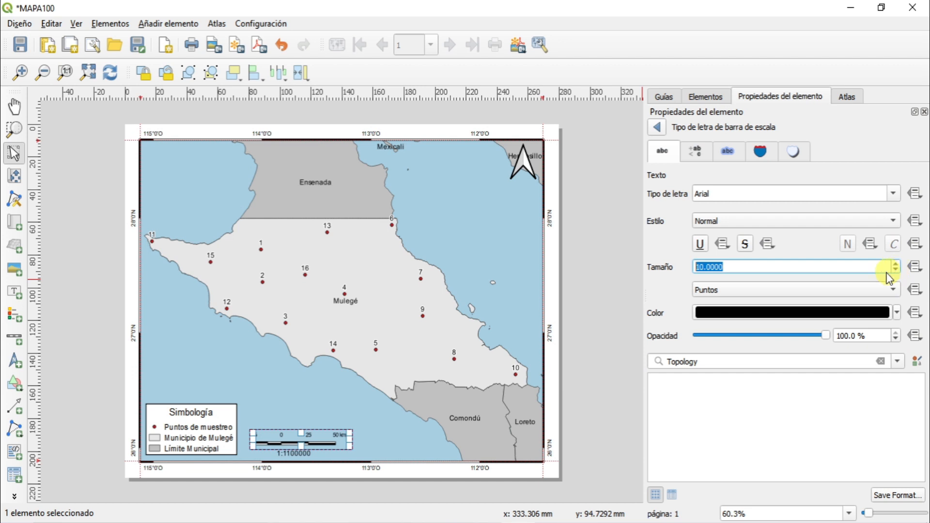
{"action": "left_click", "coordinate": [426, 437]}
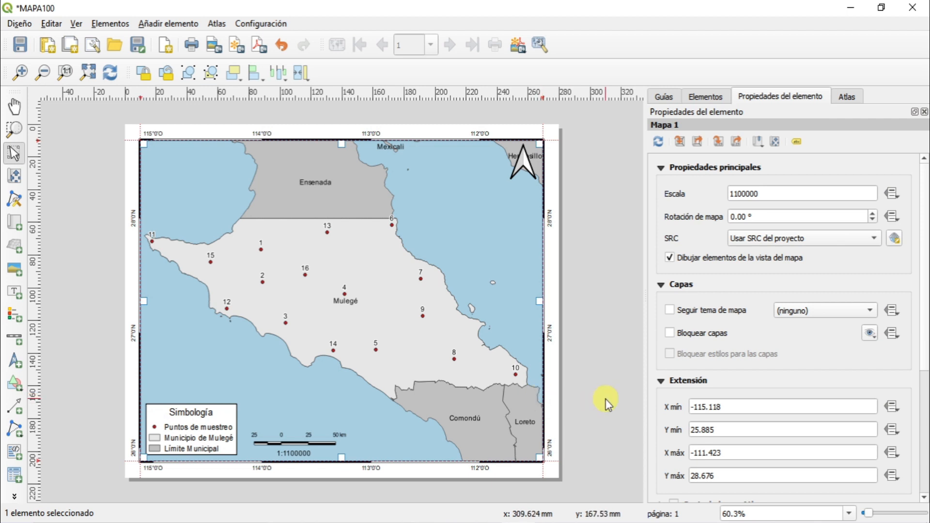
Step: Export the layout as a PDF named Mapa100 in the Descargas folder, keeping the default export options
{"action": "left_click", "coordinate": [260, 48]}
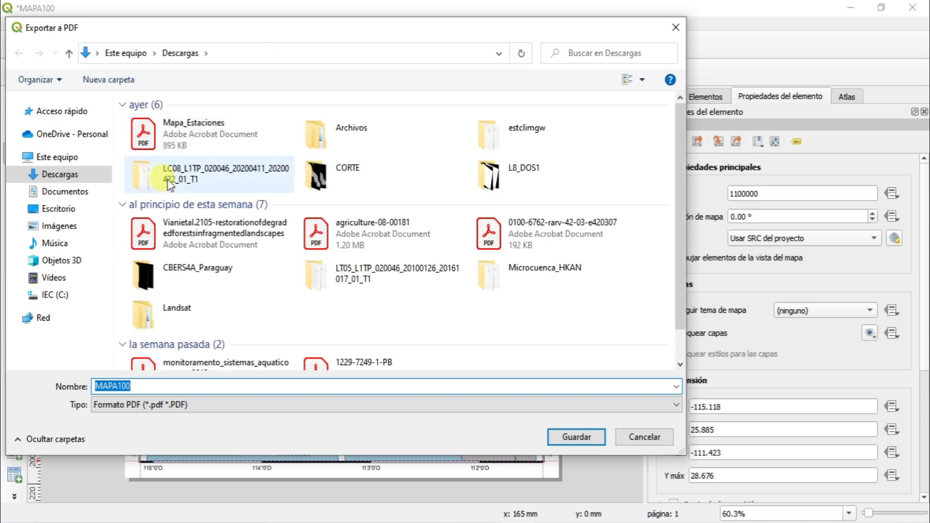
{"action": "left_click_drag", "start_coordinate": [242, 35], "coordinate": [293, 37]}
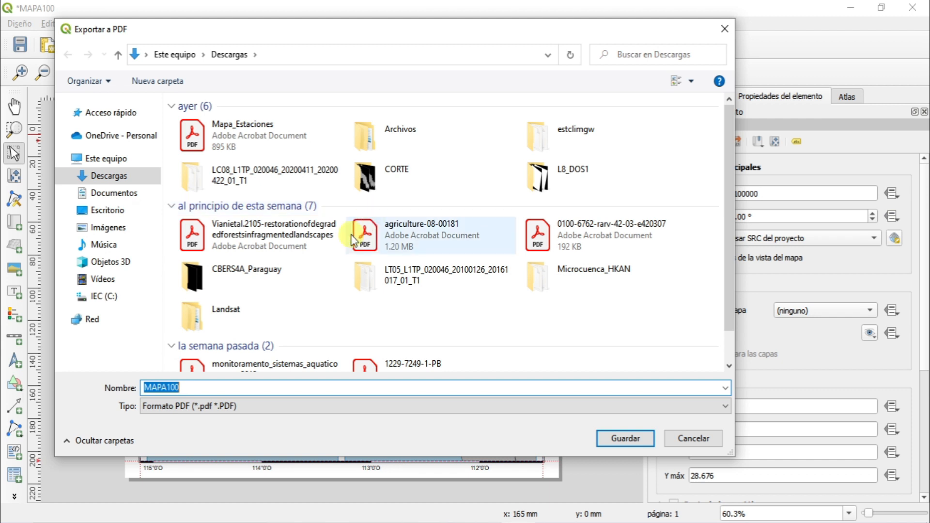
{"action": "left_click", "coordinate": [226, 56]}
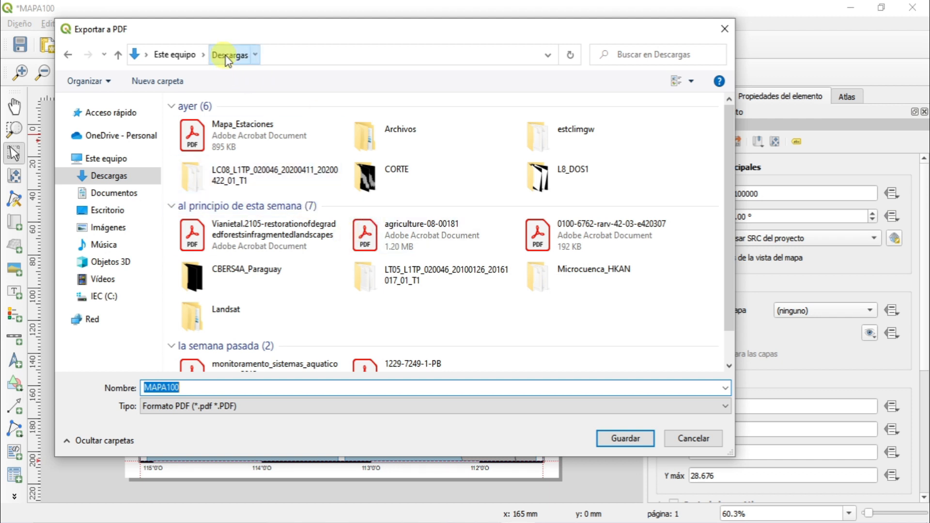
{"action": "left_click", "coordinate": [250, 387]}
{"action": "key", "text": "BackSpace"}
{"action": "key", "text": "BackSpace"}
{"action": "key", "text": "BackSpace"}
{"action": "key", "text": "BackSpace"}
{"action": "key", "text": "BackSpace"}
{"action": "key", "text": "BackSpace"}
{"action": "key", "text": "BackSpace"}
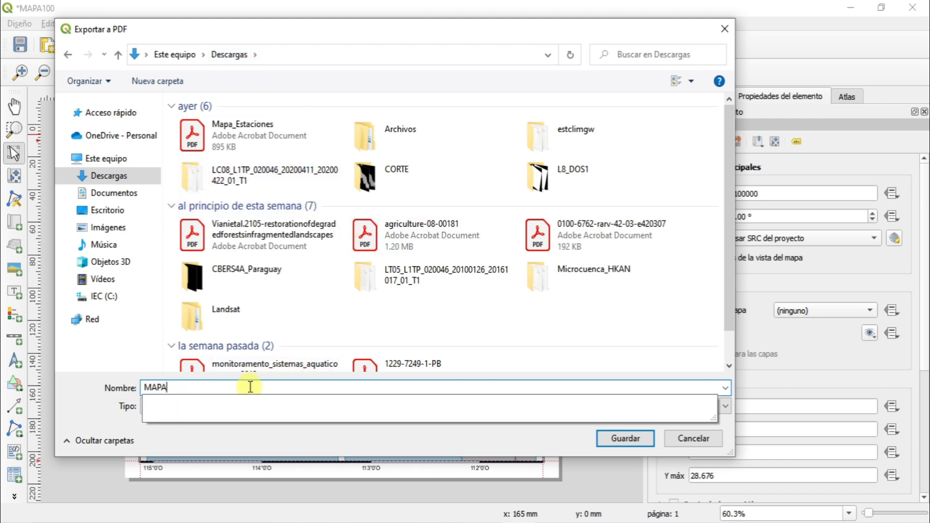
{"action": "type", "text": "Mapa"}
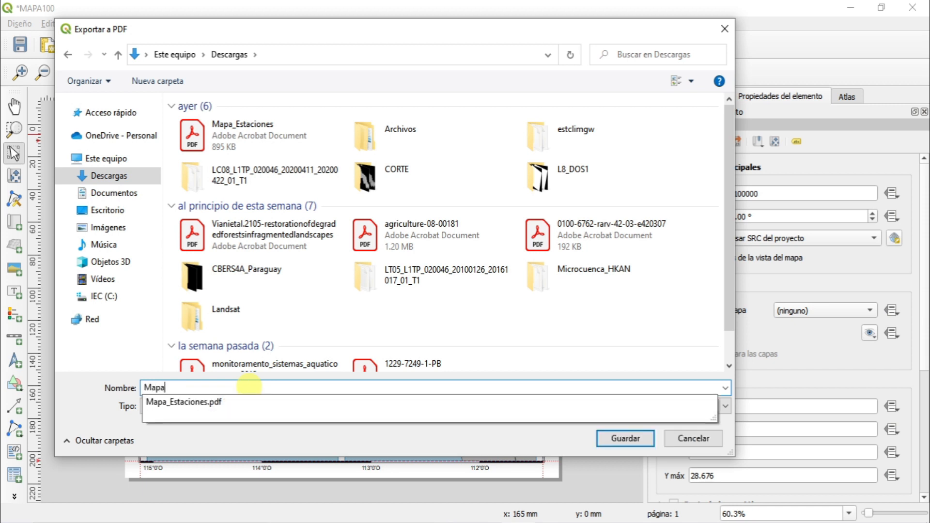
{"action": "type", "text": "100"}
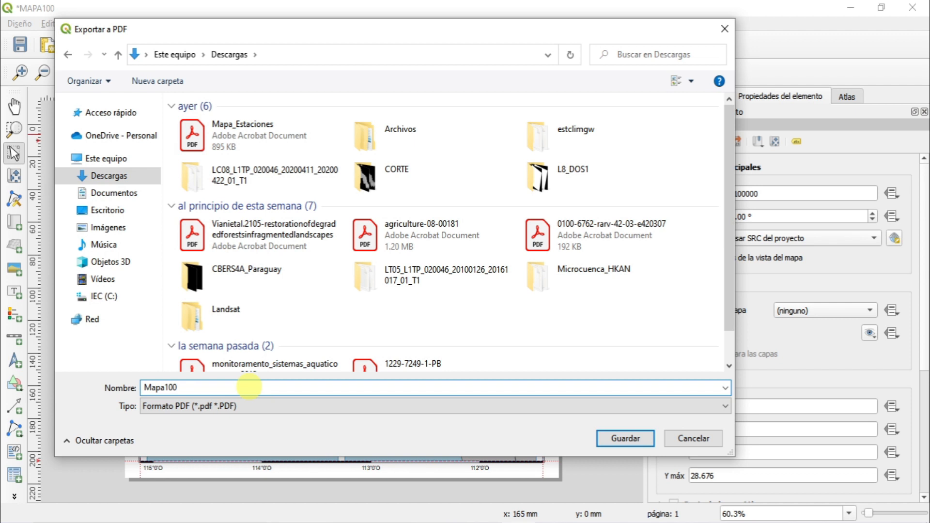
{"action": "left_click", "coordinate": [625, 438]}
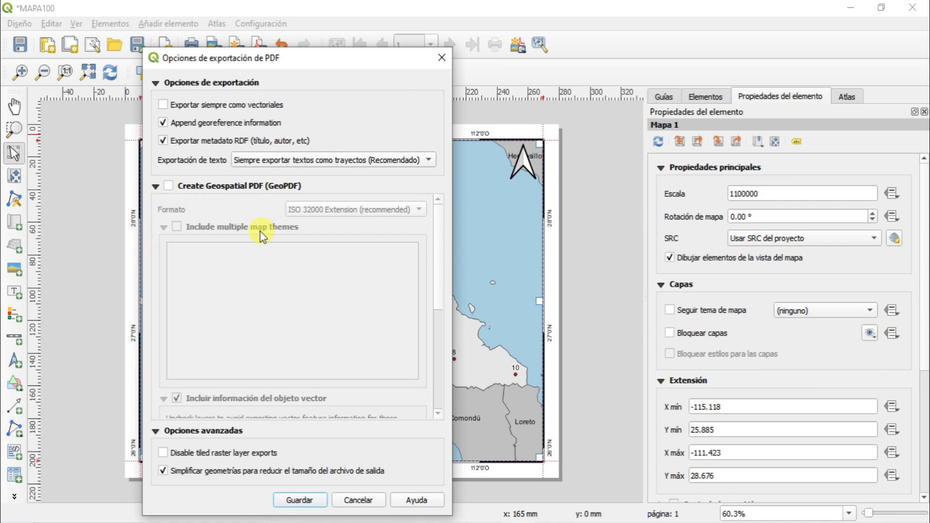
{"action": "left_click", "coordinate": [312, 496]}
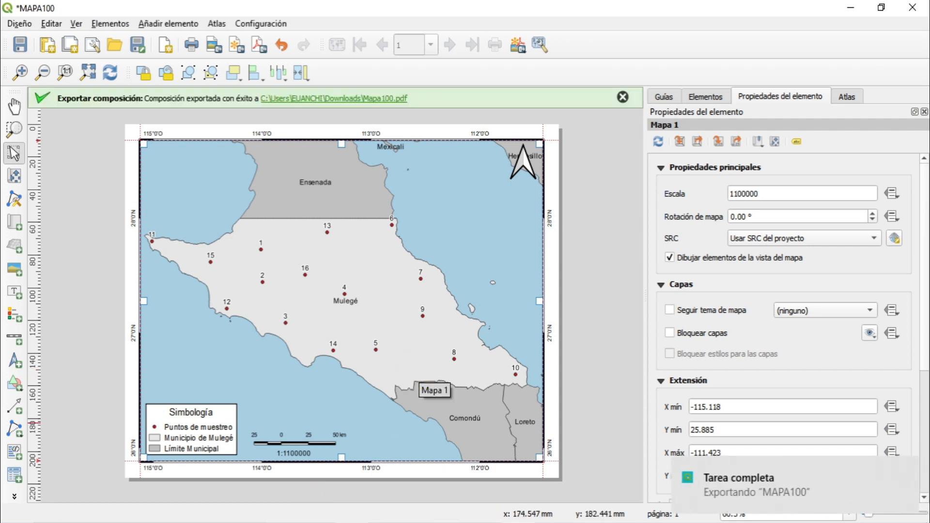
Step: Open the exported Mapa100 PDF from the Descargas folder to check the map, and return to the QGIS layout
{"action": "left_click", "coordinate": [319, 522]}
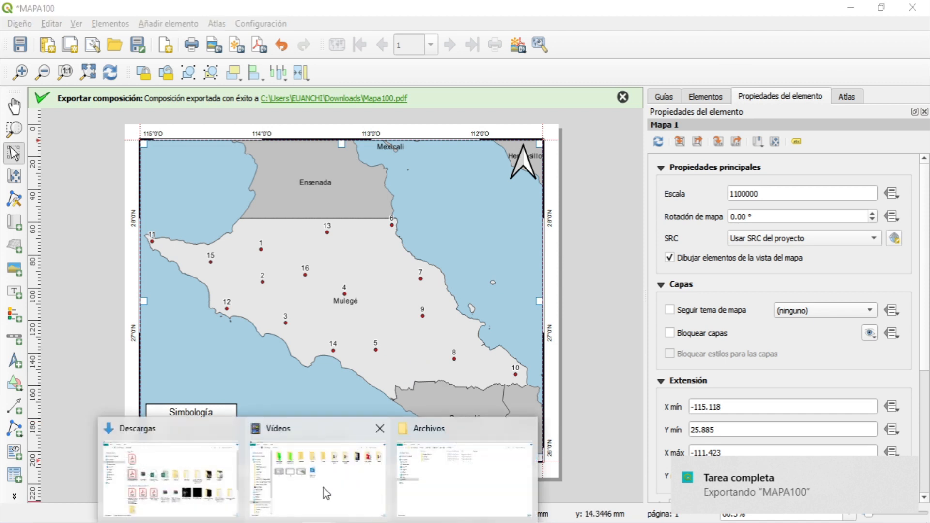
{"action": "left_click", "coordinate": [202, 474]}
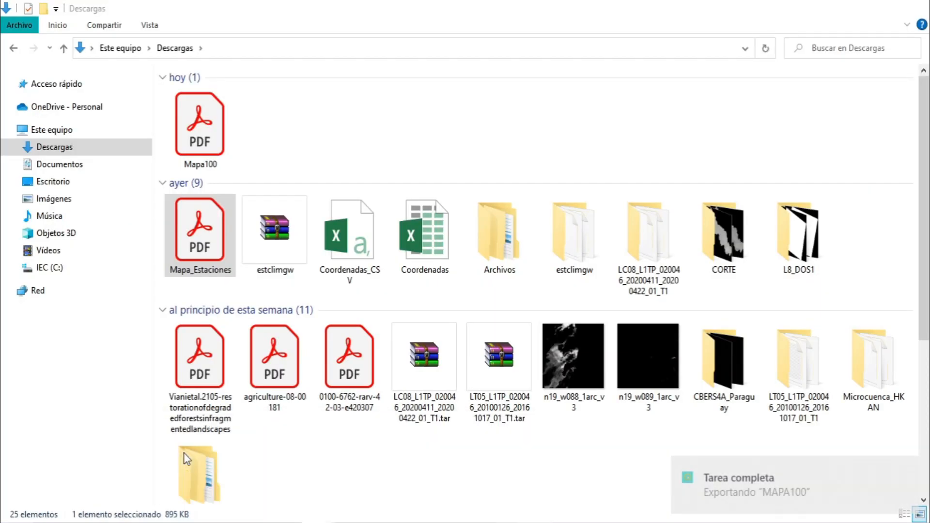
{"action": "left_click", "coordinate": [225, 122]}
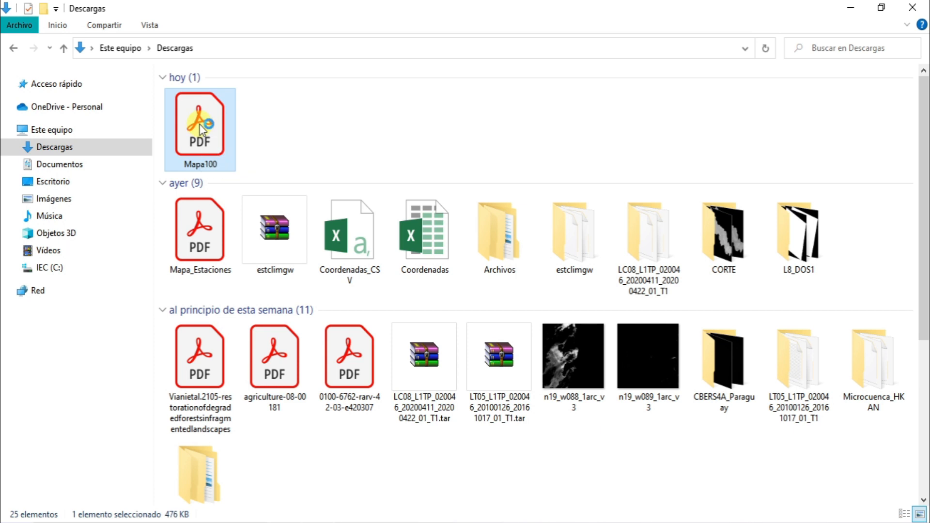
{"action": "double_click", "coordinate": [202, 129]}
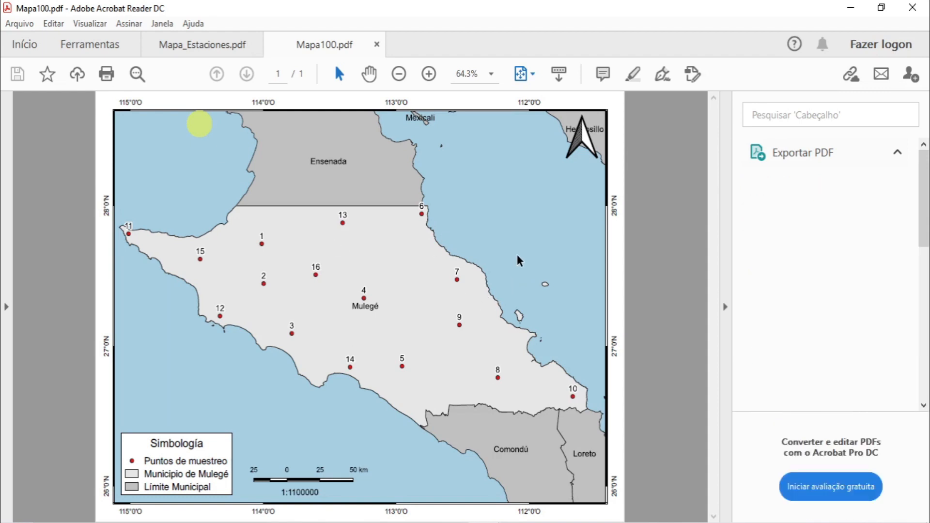
{"action": "key", "text": "alt+Tab"}
{"action": "left_click", "coordinate": [477, 429]}
{"action": "left_click", "coordinate": [428, 304]}
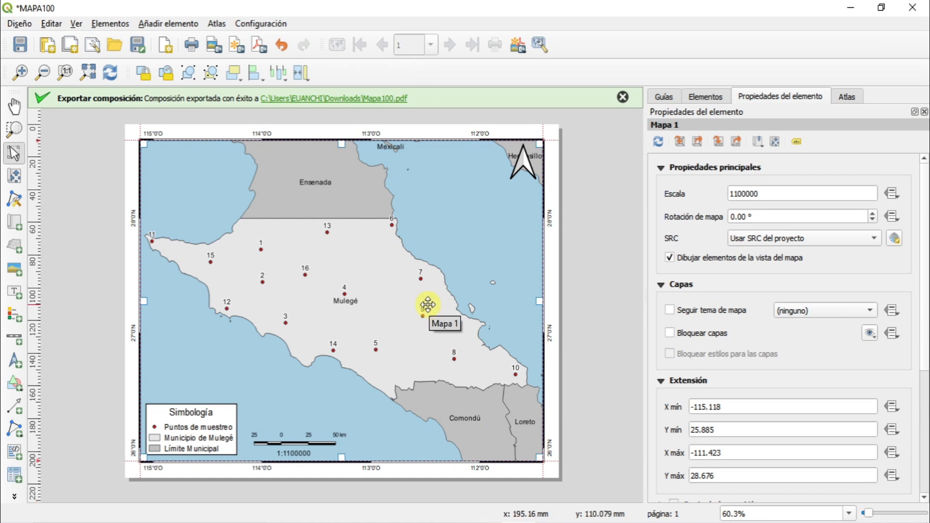
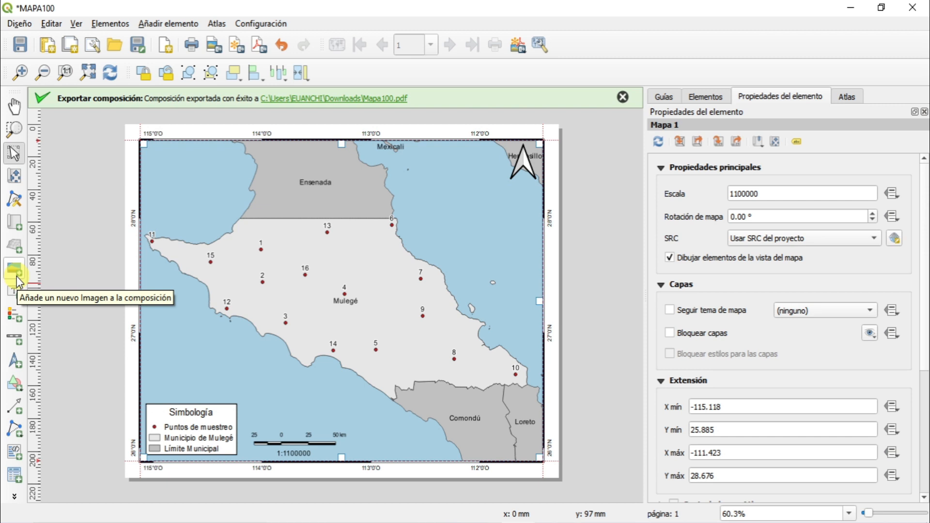
Step: Add a small square image frame over the sea in the map's northeast and expand its image search directories
{"action": "left_click", "coordinate": [16, 273]}
{"action": "left_click_drag", "start_coordinate": [458, 166], "coordinate": [492, 199]}
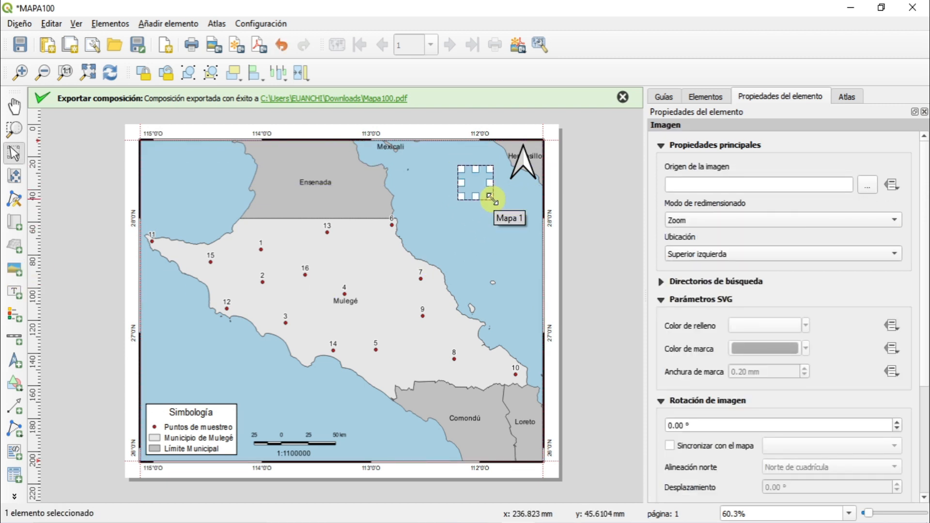
{"action": "left_click", "coordinate": [665, 283]}
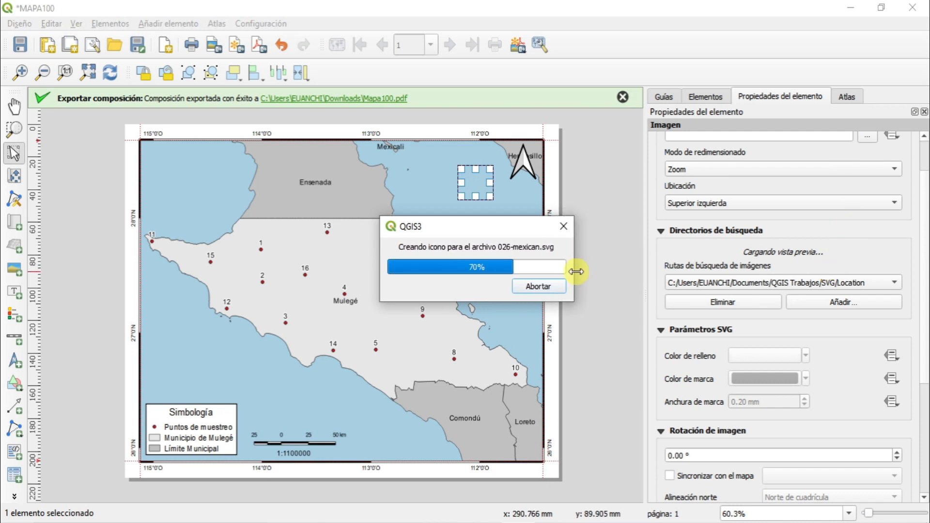
Step: Examine the SVG images available in the search directories to find the north arrow and compass symbols
{"action": "scroll", "coordinate": [925, 286], "scroll_direction": "up", "scroll_amount": 2}
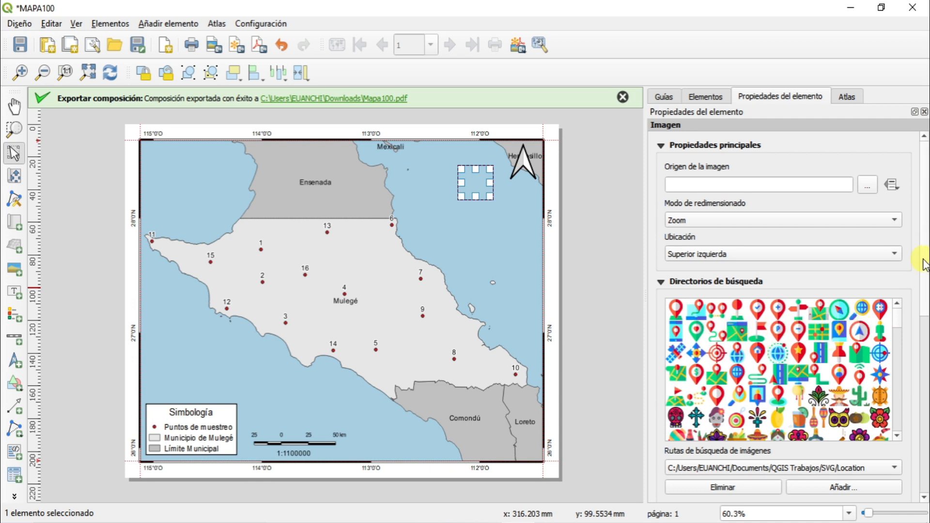
{"action": "scroll", "coordinate": [924, 271], "scroll_direction": "down", "scroll_amount": 3}
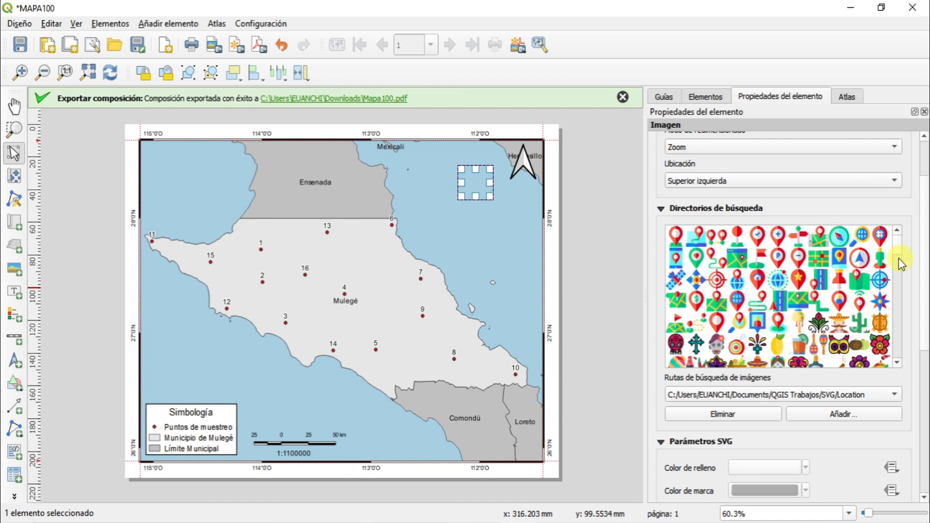
{"action": "left_click_drag", "start_coordinate": [897, 249], "coordinate": [902, 262]}
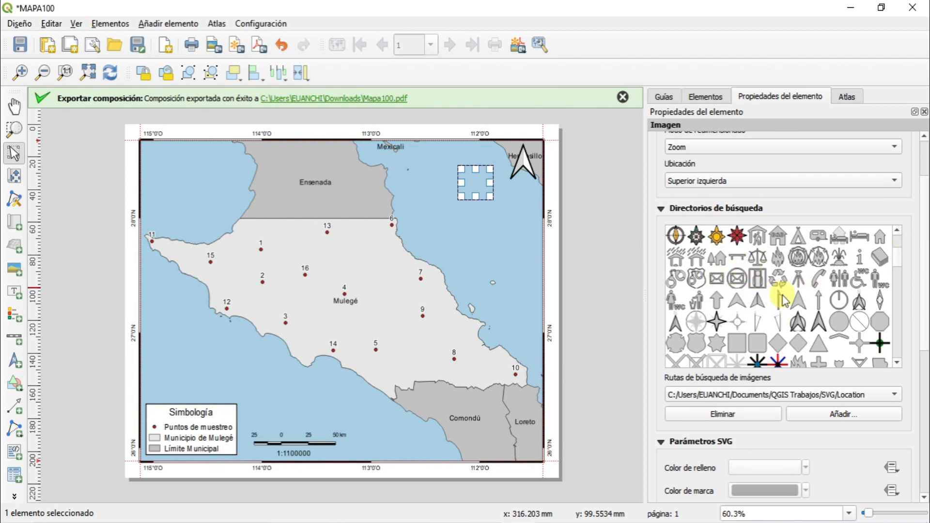
{"action": "scroll", "coordinate": [894, 268], "scroll_direction": "down", "scroll_amount": 3}
{"action": "scroll", "coordinate": [893, 266], "scroll_direction": "down", "scroll_amount": 4}
{"action": "scroll", "coordinate": [895, 274], "scroll_direction": "up", "scroll_amount": 8}
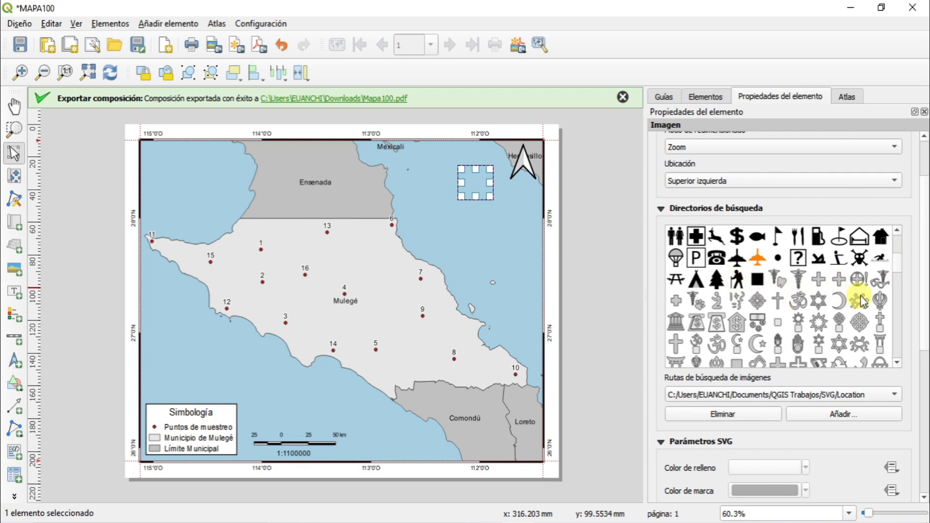
{"action": "scroll", "coordinate": [895, 267], "scroll_direction": "up", "scroll_amount": 4}
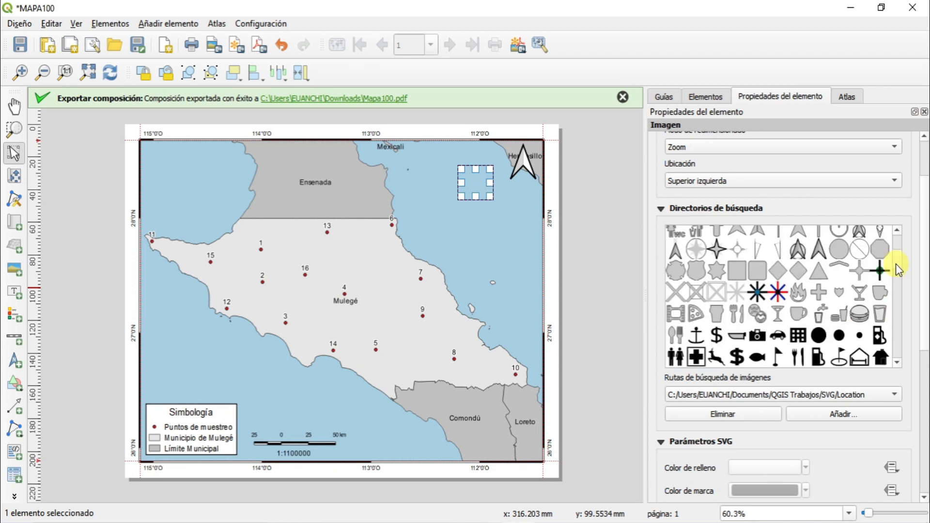
{"action": "scroll", "coordinate": [896, 265], "scroll_direction": "up", "scroll_amount": 2}
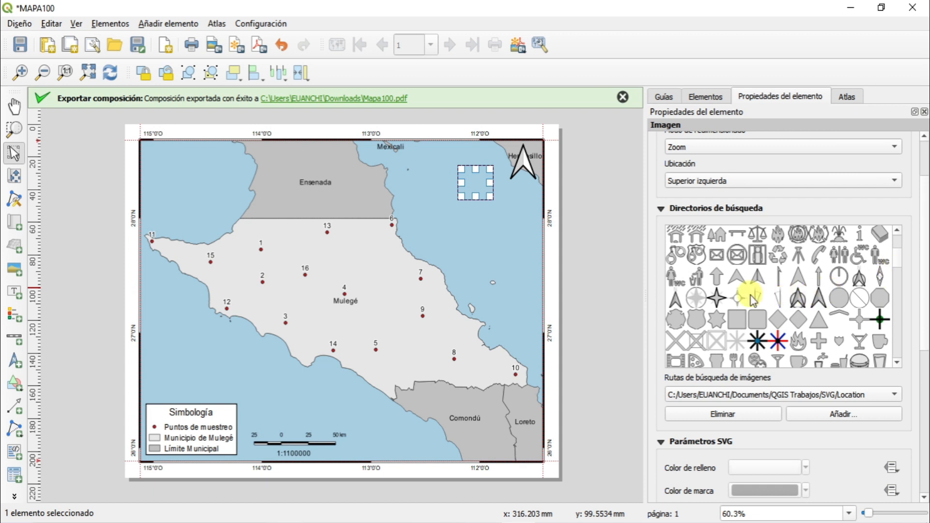
Step: Try several built-in north arrow symbols in the image frame, including the four-pointed star and NorthArrow_10.svg
{"action": "left_click", "coordinate": [721, 303]}
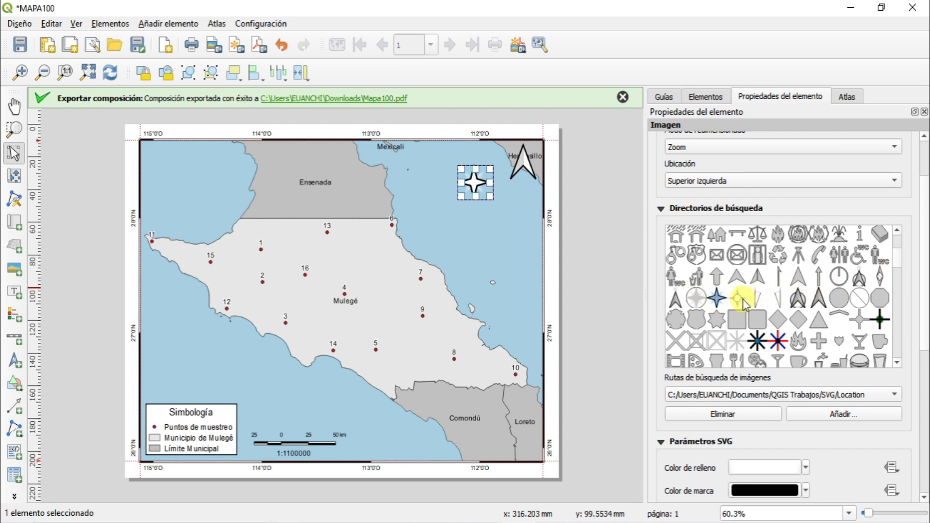
{"action": "left_click", "coordinate": [796, 297]}
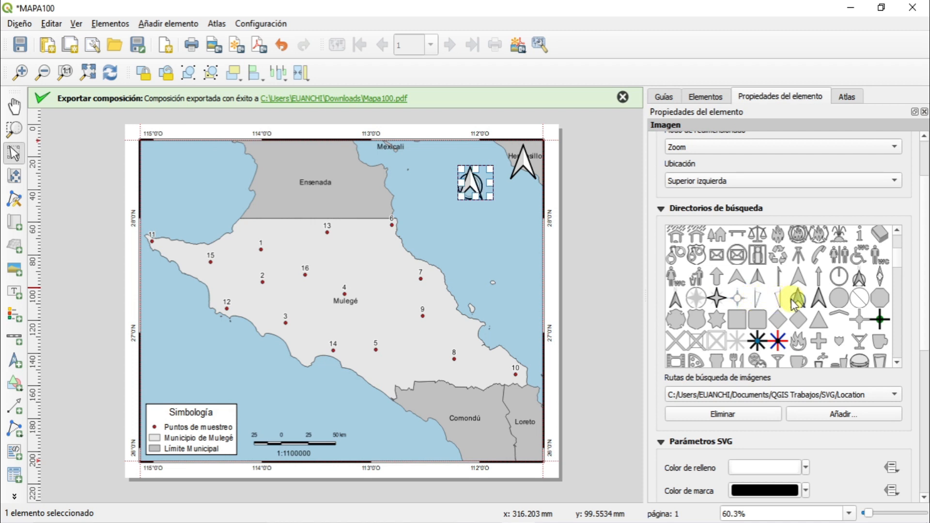
{"action": "left_click", "coordinate": [819, 300]}
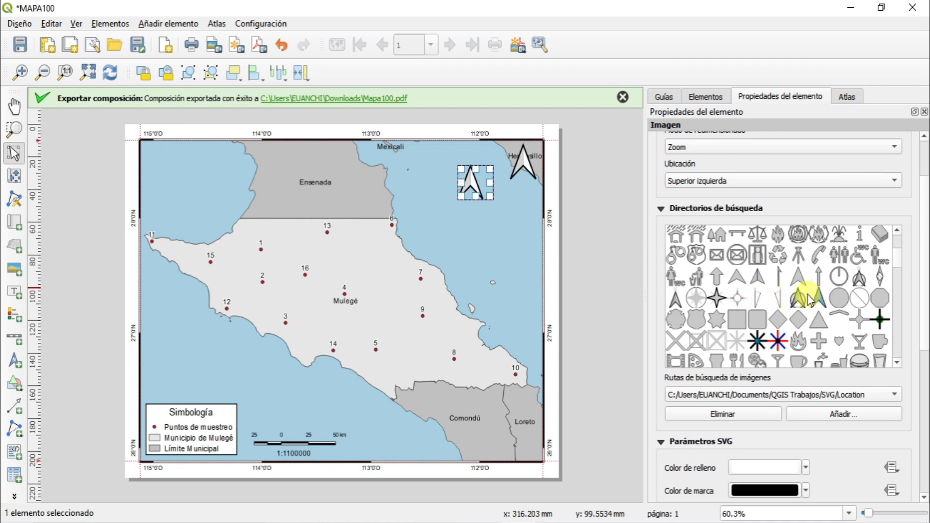
{"action": "left_click", "coordinate": [804, 299]}
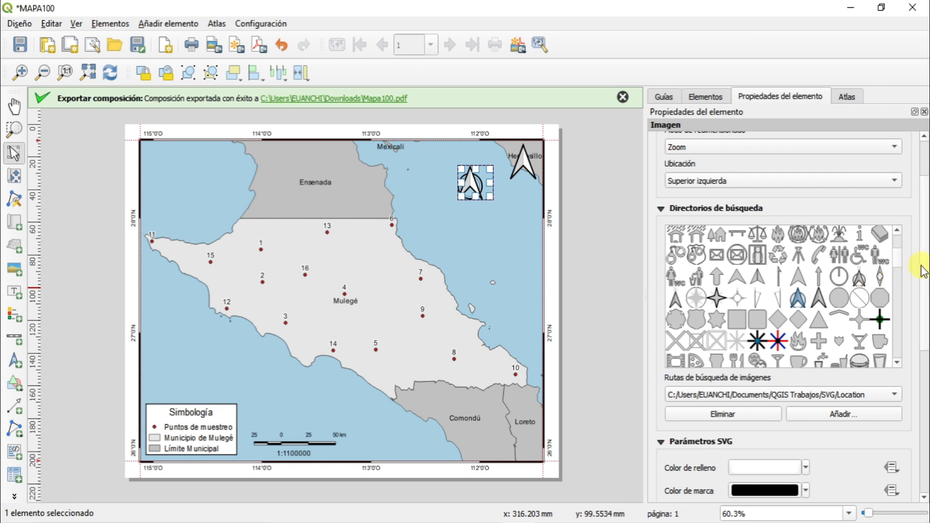
Step: Try custom north symbols from the Norte SVG folder, including brujula (2).svg, compass-21.svg, compass-3.svg and norte (1).svg
{"action": "left_click_drag", "start_coordinate": [922, 271], "coordinate": [923, 258]}
{"action": "scroll", "coordinate": [899, 281], "scroll_direction": "down", "scroll_amount": 5}
{"action": "scroll", "coordinate": [899, 275], "scroll_direction": "down", "scroll_amount": 1}
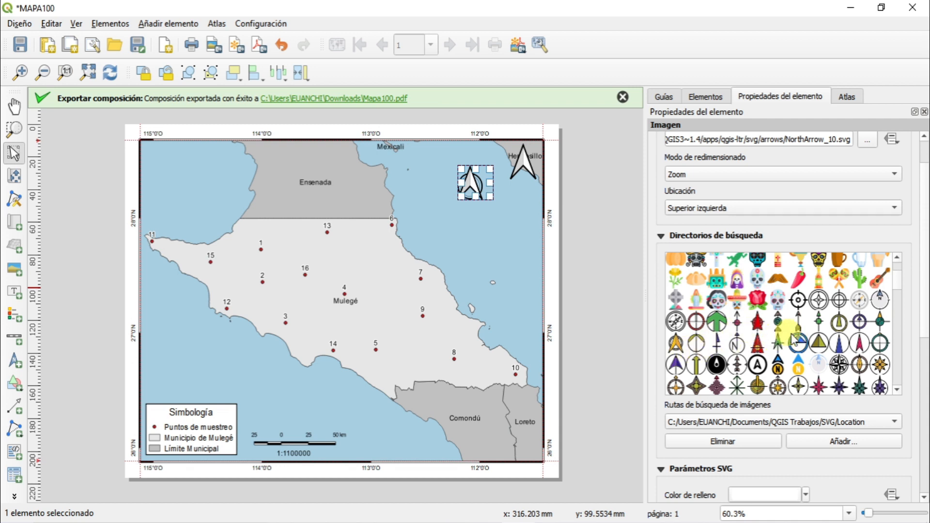
{"action": "left_click", "coordinate": [818, 302]}
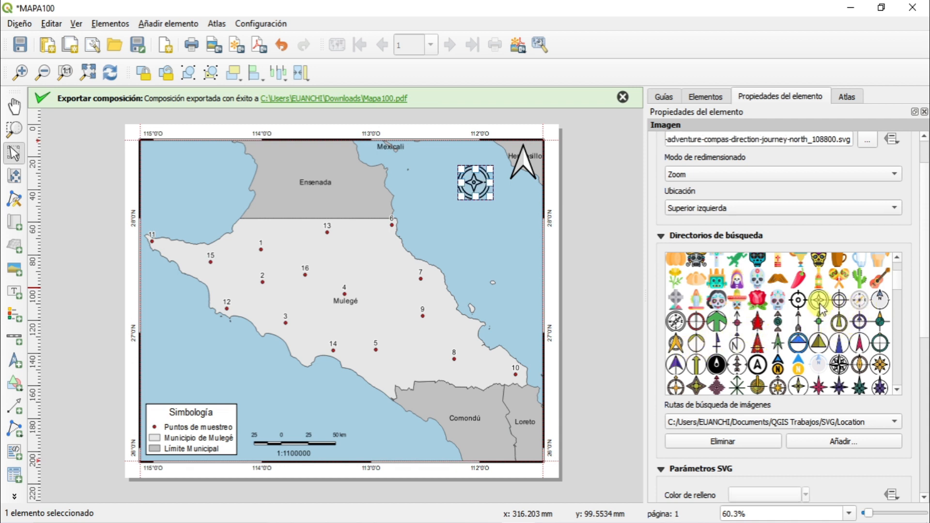
{"action": "left_click", "coordinate": [880, 298]}
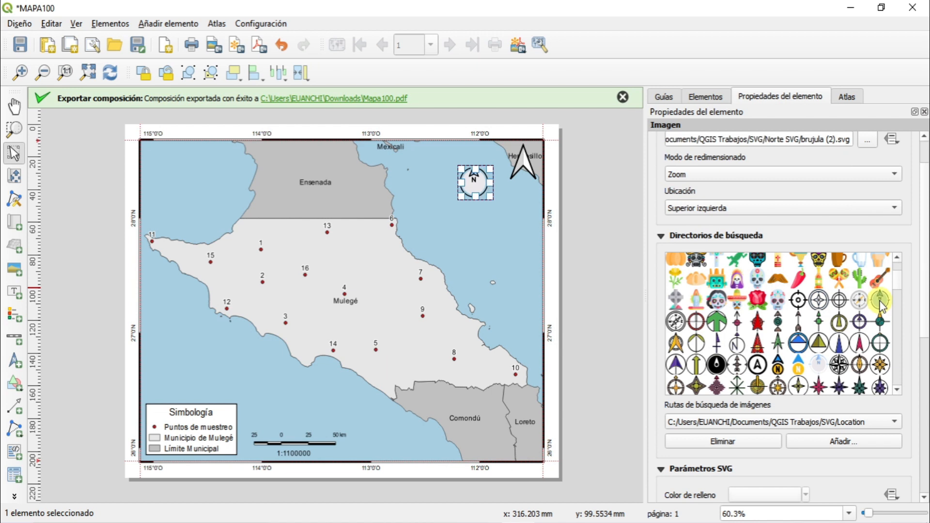
{"action": "left_click", "coordinate": [764, 322]}
{"action": "left_click", "coordinate": [736, 344]}
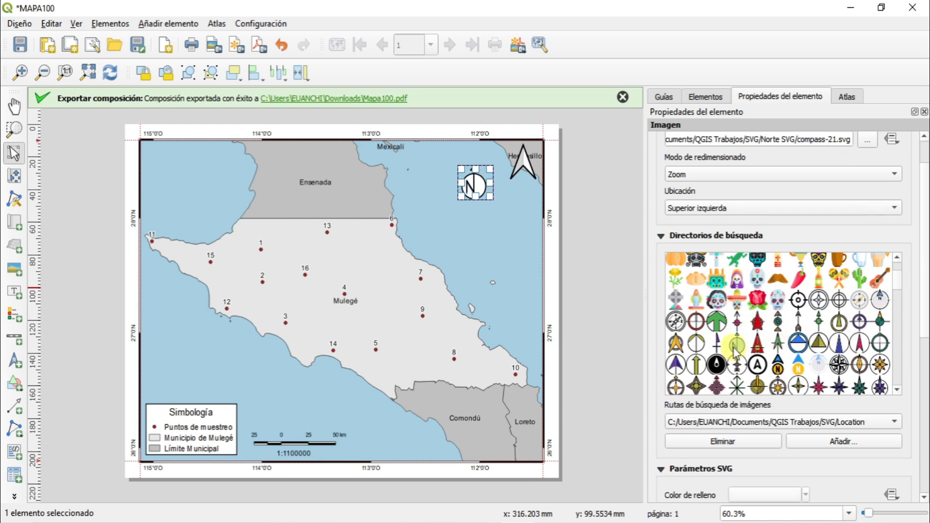
{"action": "left_click", "coordinate": [777, 344]}
{"action": "left_click", "coordinate": [799, 343]}
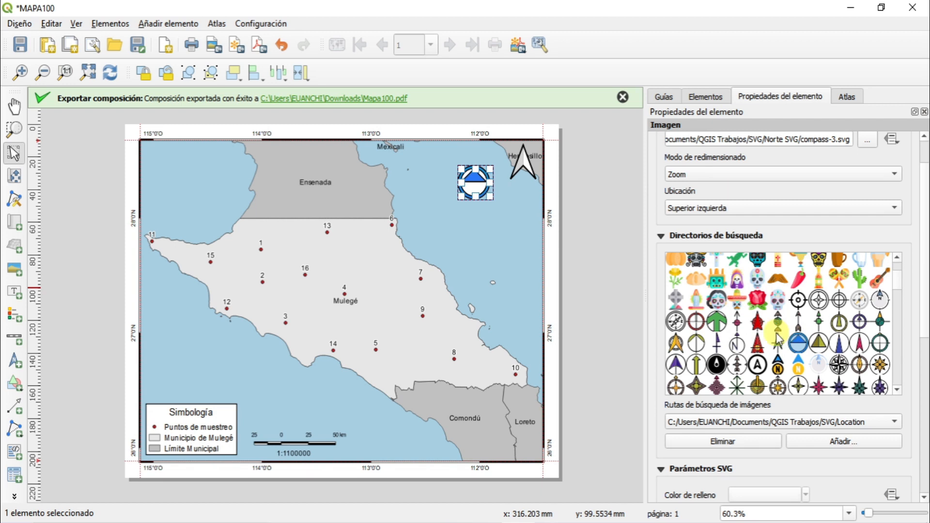
{"action": "left_click", "coordinate": [776, 367]}
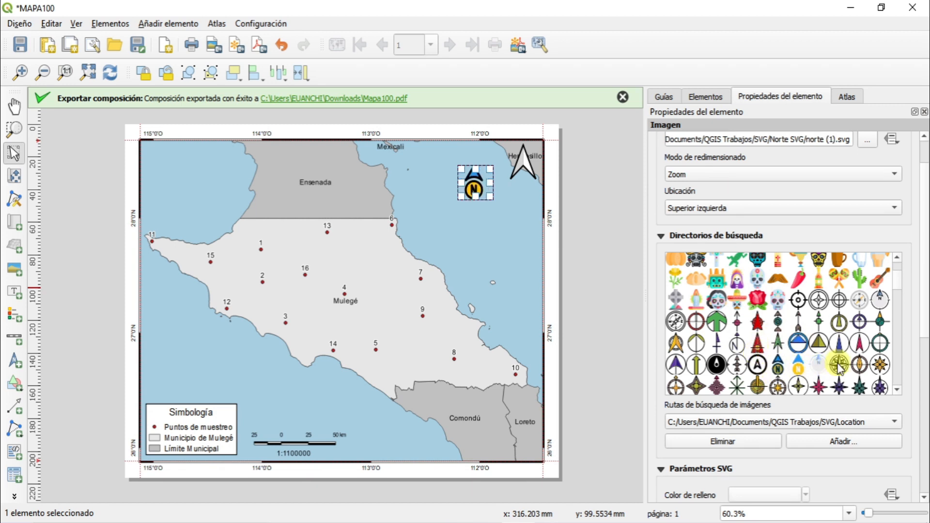
Step: Compare the norte10.svg and wind-rose-15.svg compass roses in the frame and keep norte10.svg as the image
{"action": "left_click", "coordinate": [838, 364]}
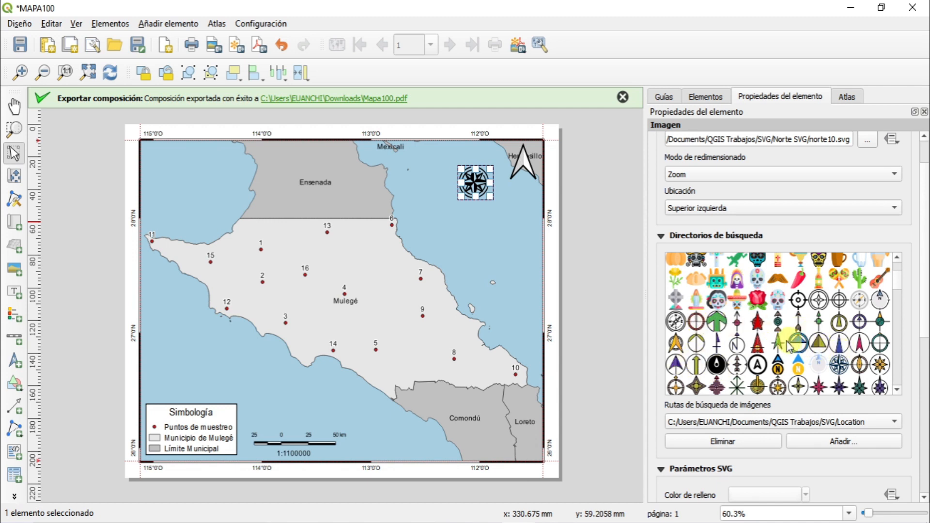
{"action": "scroll", "coordinate": [847, 341], "scroll_direction": "down", "scroll_amount": 2}
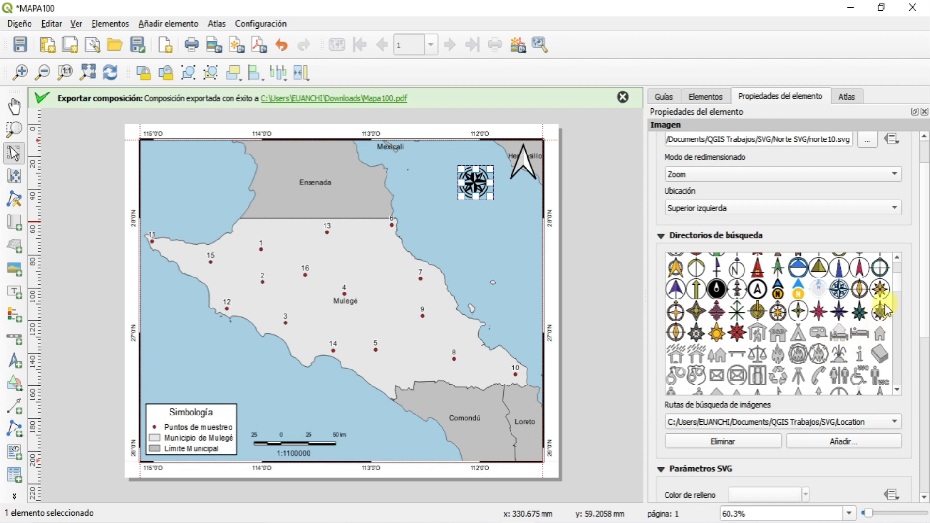
{"action": "left_click", "coordinate": [780, 309]}
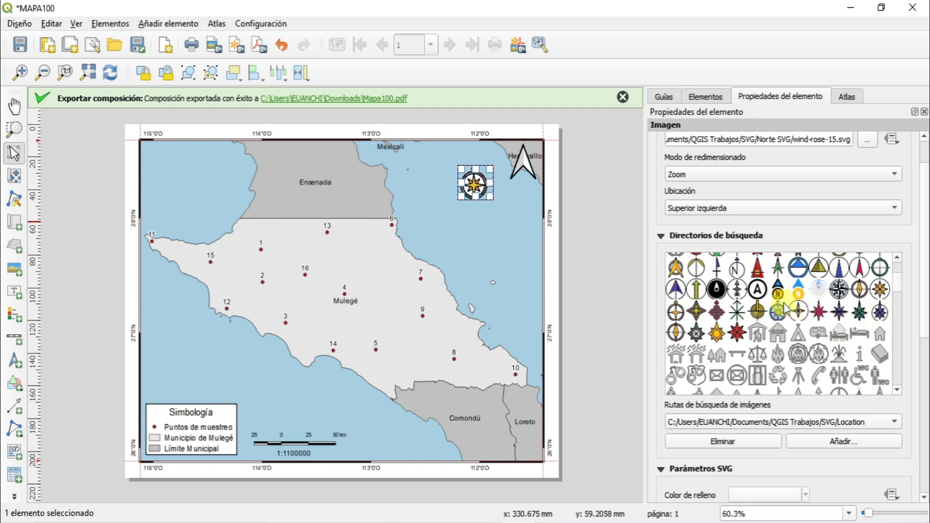
{"action": "left_click", "coordinate": [840, 293]}
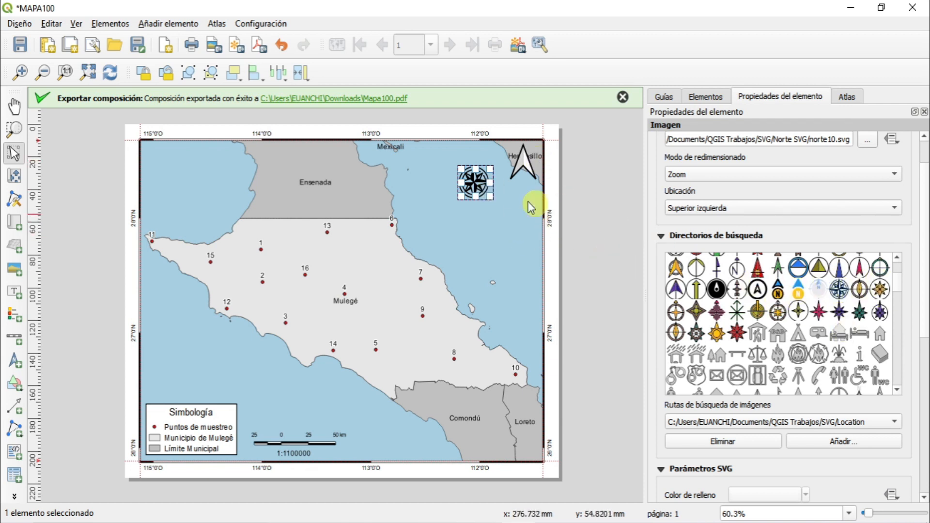
{"action": "left_click", "coordinate": [504, 224]}
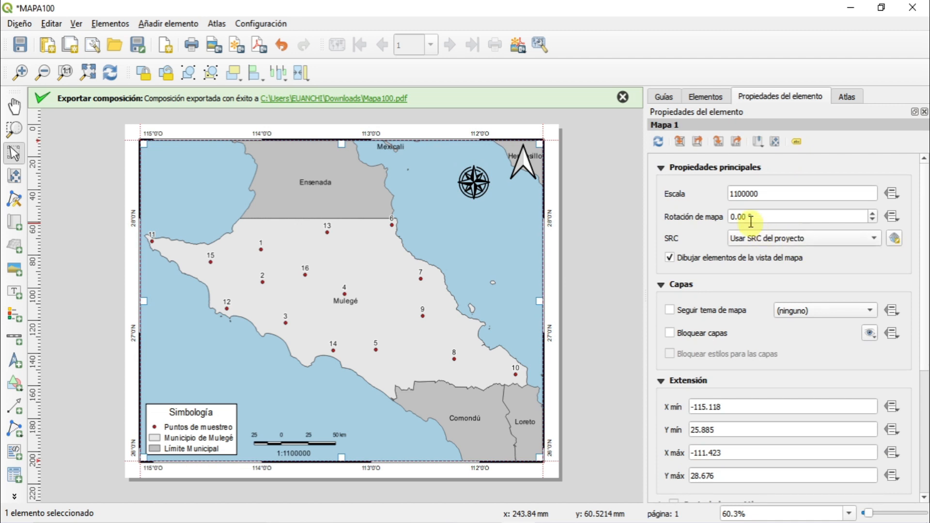
Step: Delete the default north arrow and move the norte10.svg compass rose into its place in the map's upper-right corner
{"action": "left_click", "coordinate": [485, 181]}
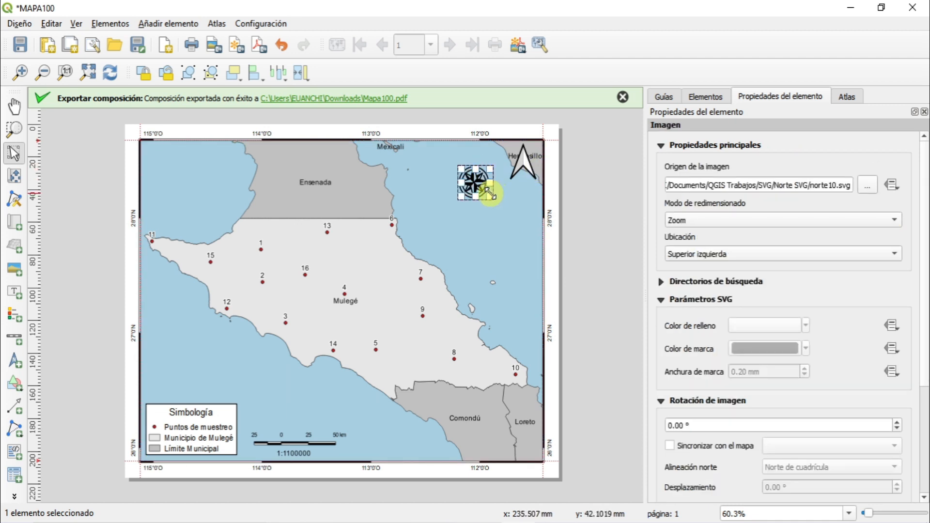
{"action": "left_click_drag", "start_coordinate": [486, 191], "coordinate": [486, 163]}
{"action": "left_click", "coordinate": [527, 163]}
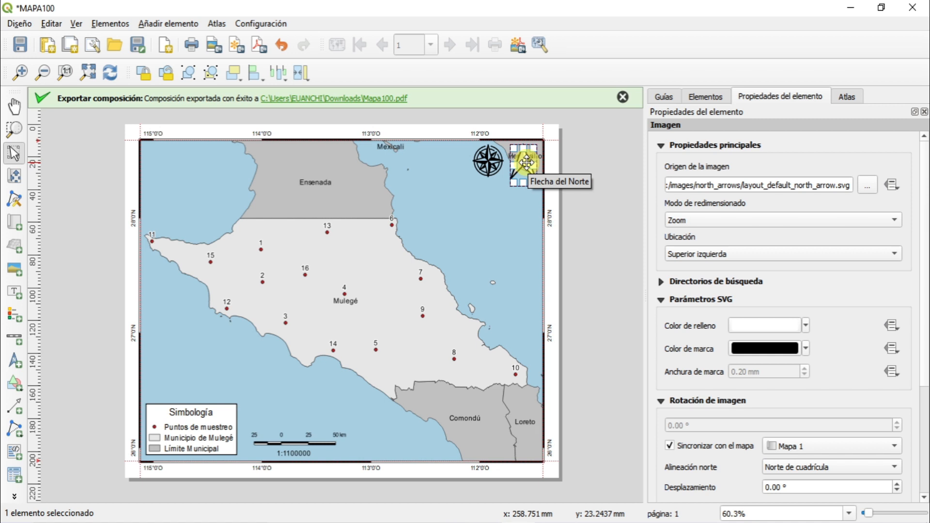
{"action": "key", "text": "Delete"}
{"action": "left_click_drag", "start_coordinate": [490, 163], "coordinate": [520, 164]}
{"action": "left_click", "coordinate": [556, 259]}
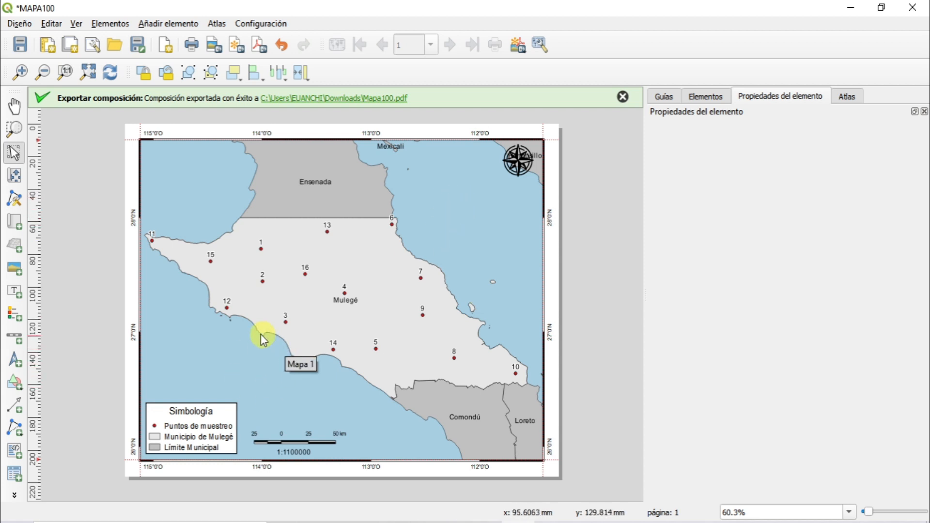
Step: Add a label reading "GOLFO DE BAJA CALIFORNIA" over the sea east of Mulegé and reshape its frame to a single line
{"action": "left_click", "coordinate": [16, 292]}
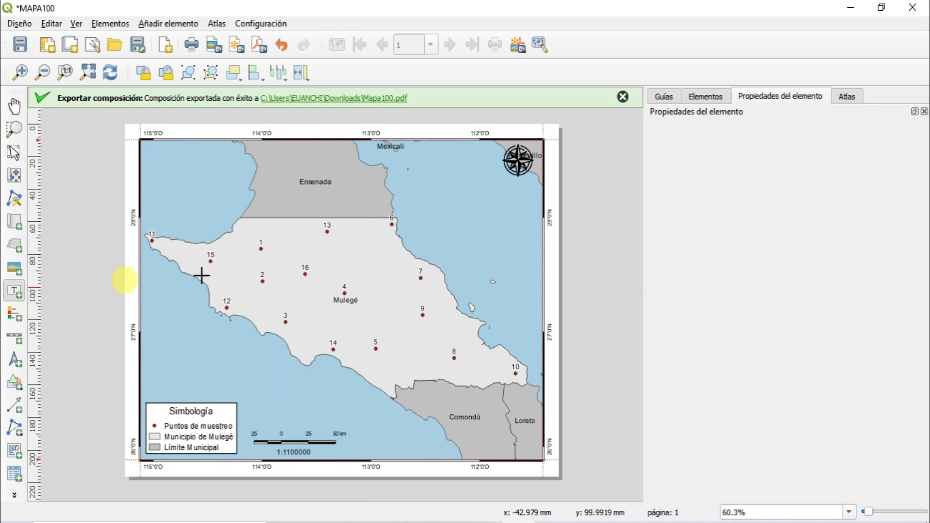
{"action": "left_click", "coordinate": [429, 222]}
{"action": "left_click_drag", "start_coordinate": [446, 313], "coordinate": [448, 211]}
{"action": "left_click", "coordinate": [509, 394]}
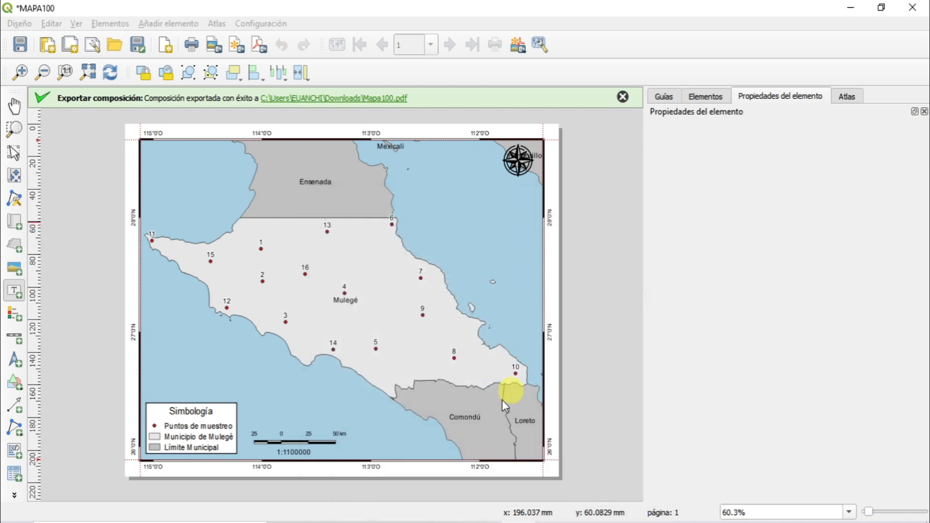
{"action": "left_click_drag", "start_coordinate": [714, 170], "coordinate": [629, 163]}
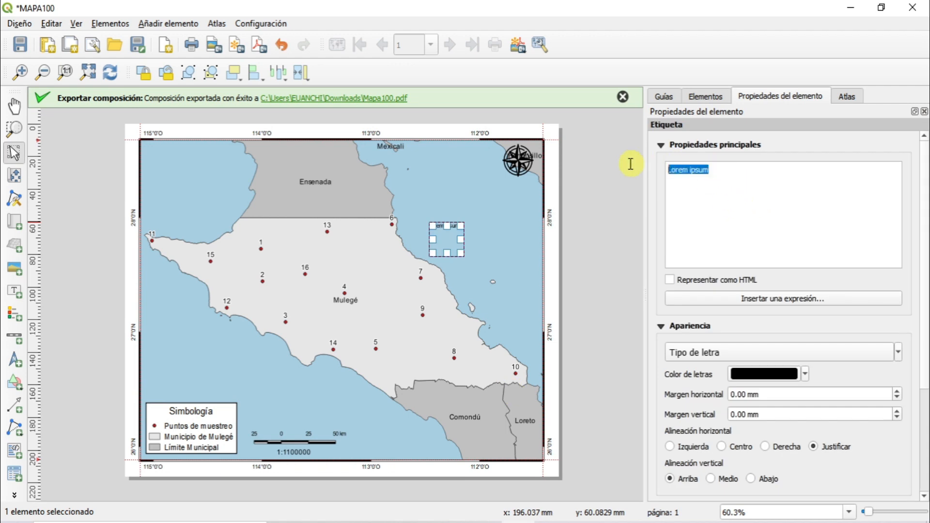
{"action": "type", "text": "GOLFO DE BAJA C"}
{"action": "type", "text": "ALIFORNIA"}
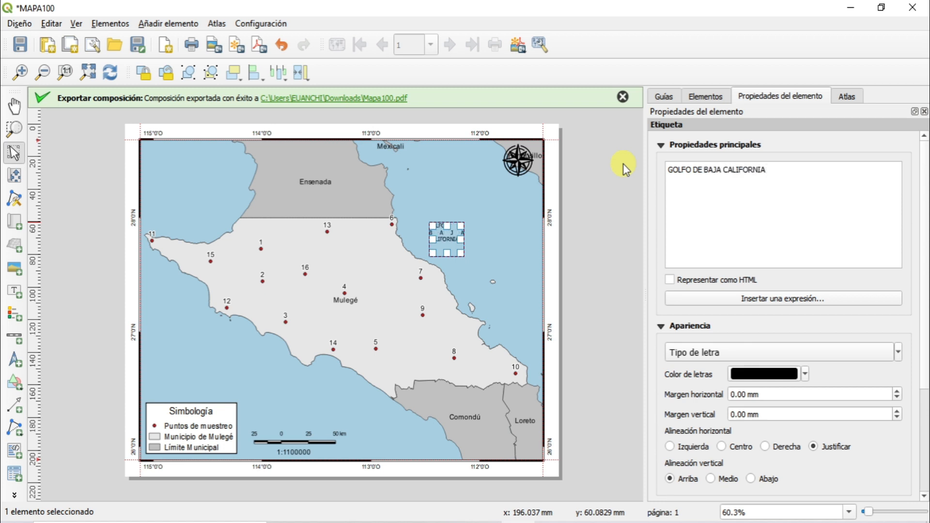
{"action": "mouse_move", "coordinate": [462, 240]}
{"action": "left_mouse_down"}
{"action": "mouse_move", "coordinate": [506, 239]}
{"action": "mouse_move", "coordinate": [470, 227]}
{"action": "left_mouse_up"}
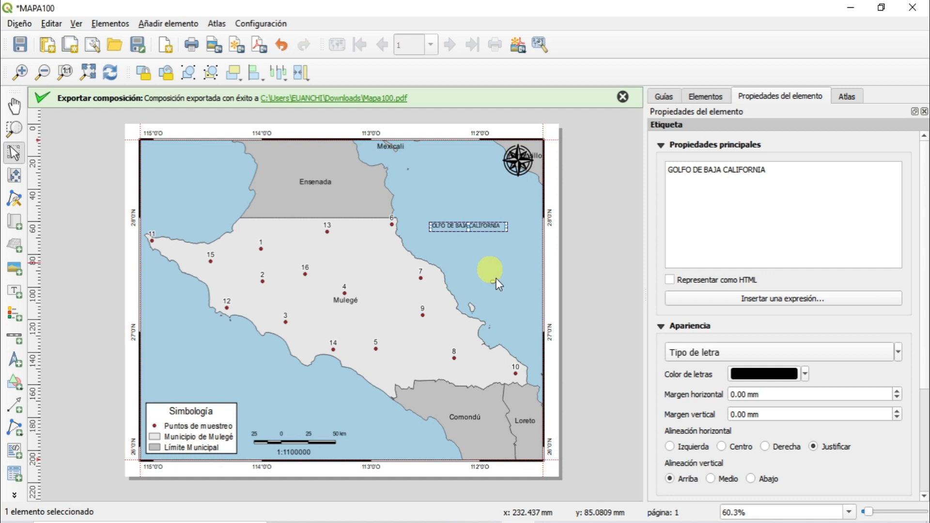
Step: Set the gulf label's font to Arial, Normal style, at size 14
{"action": "left_click", "coordinate": [729, 353]}
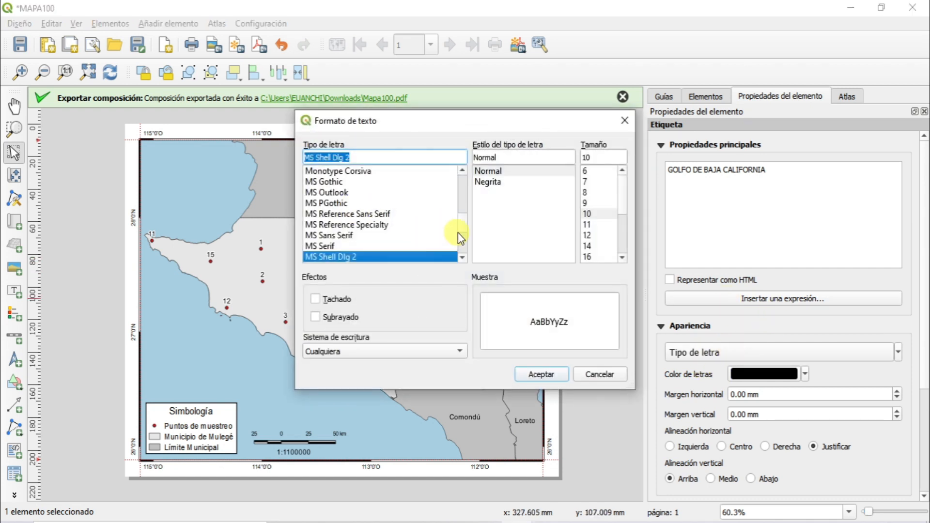
{"action": "scroll", "coordinate": [458, 232], "scroll_direction": "up", "scroll_amount": 20}
{"action": "left_click", "coordinate": [334, 202]}
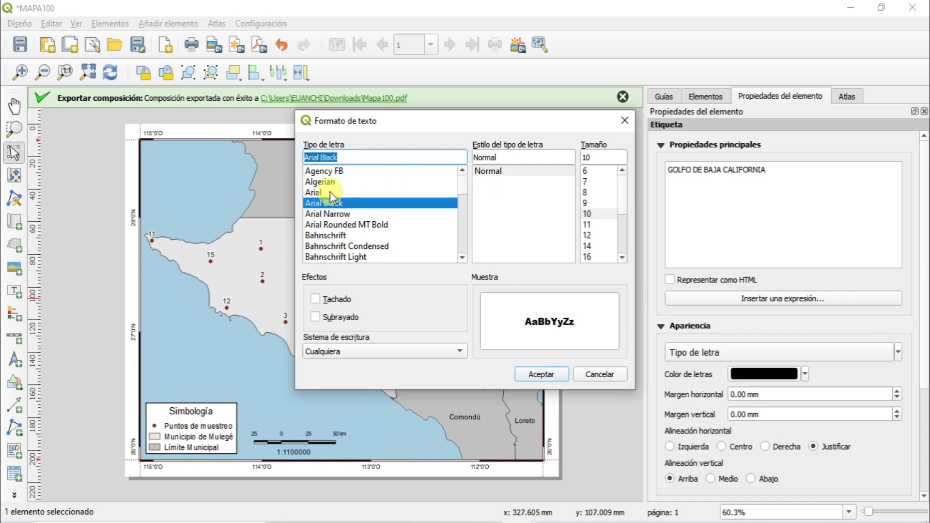
{"action": "left_click", "coordinate": [330, 192]}
{"action": "left_click", "coordinate": [588, 246]}
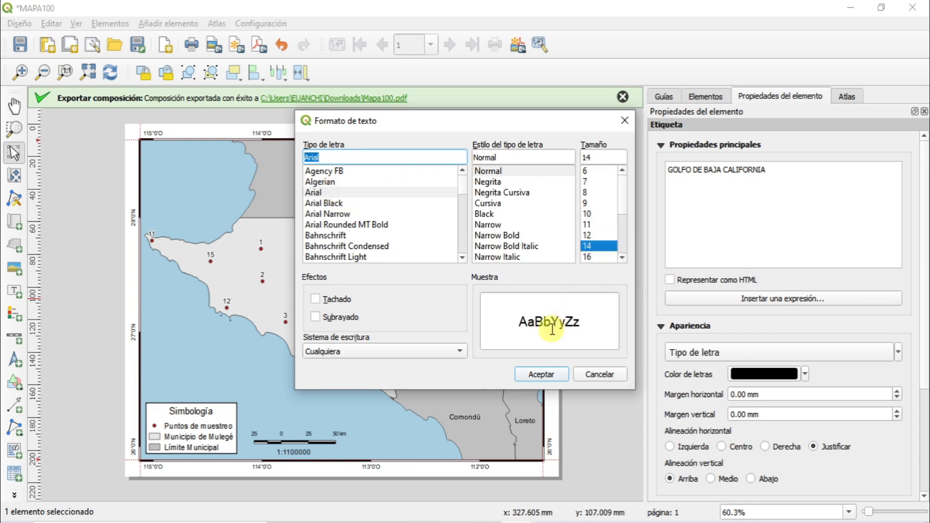
{"action": "left_click", "coordinate": [552, 373]}
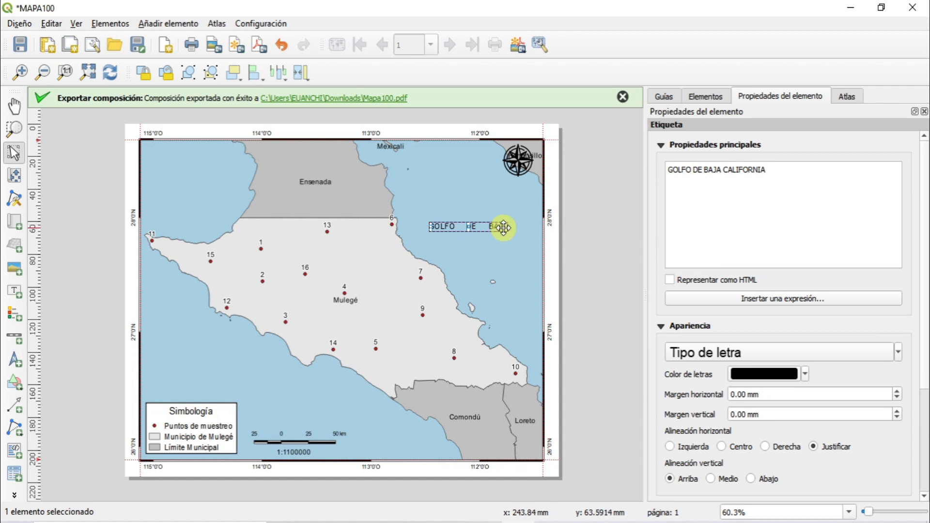
Step: Widen the gulf label's frame to fit its full text and align it to Centro horizontally and Medio vertically
{"action": "left_click_drag", "start_coordinate": [509, 226], "coordinate": [533, 222]}
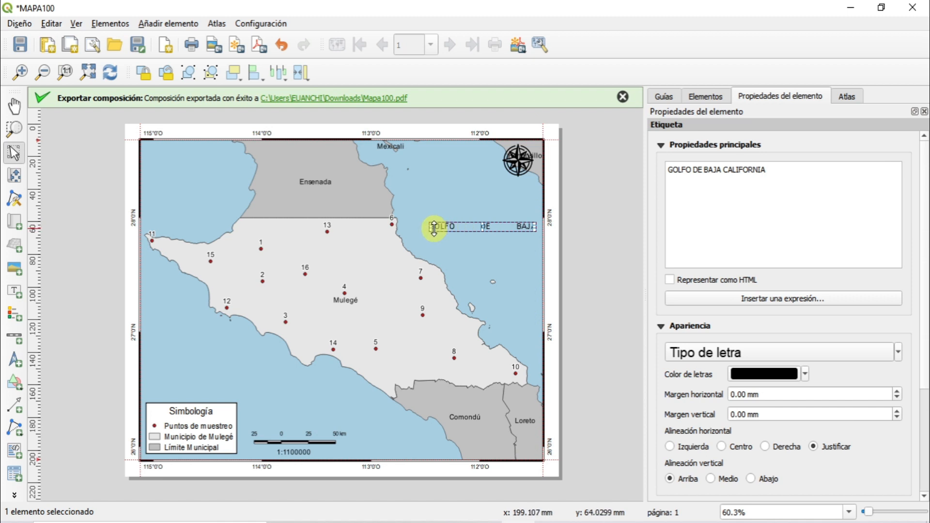
{"action": "left_click_drag", "start_coordinate": [431, 228], "coordinate": [393, 226]}
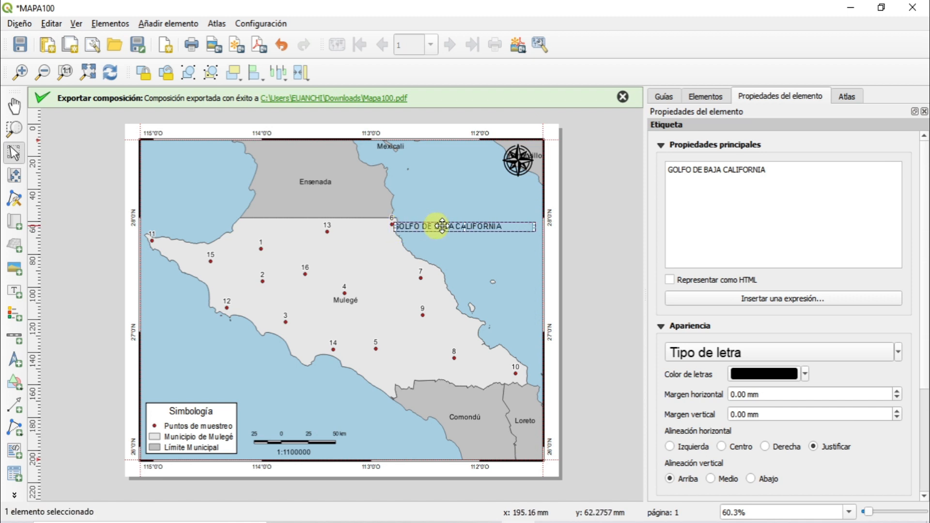
{"action": "left_click", "coordinate": [721, 450]}
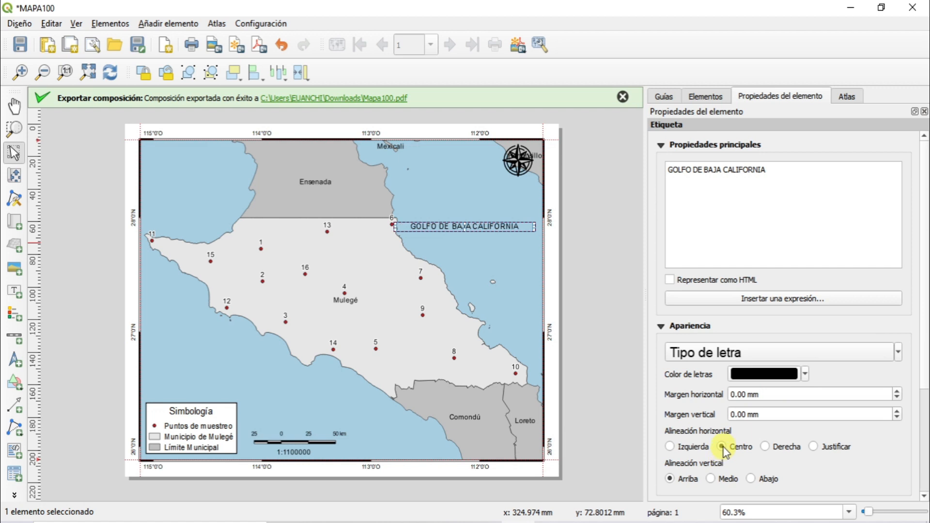
{"action": "left_click", "coordinate": [711, 480]}
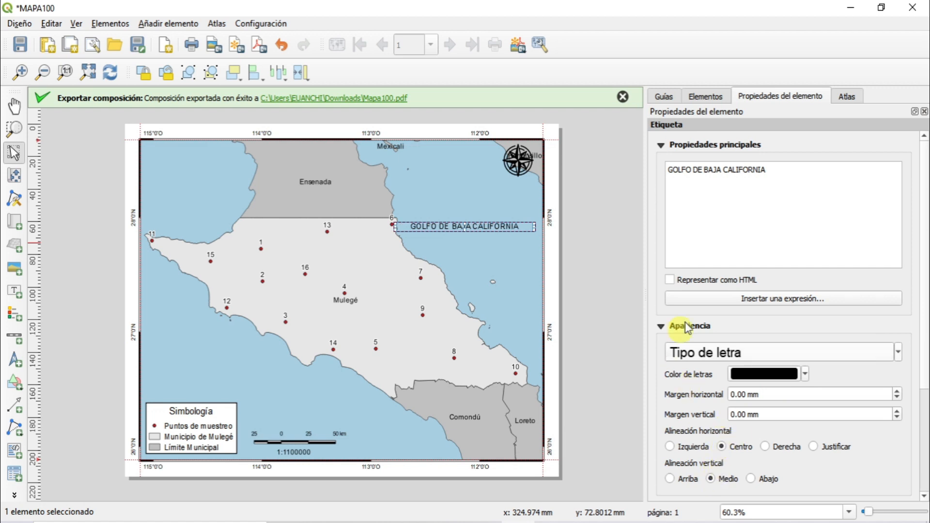
Step: Change the gulf label's text colour to a strong blue
{"action": "scroll", "coordinate": [924, 246], "scroll_direction": "down", "scroll_amount": 1}
{"action": "scroll", "coordinate": [924, 246], "scroll_direction": "down", "scroll_amount": 4}
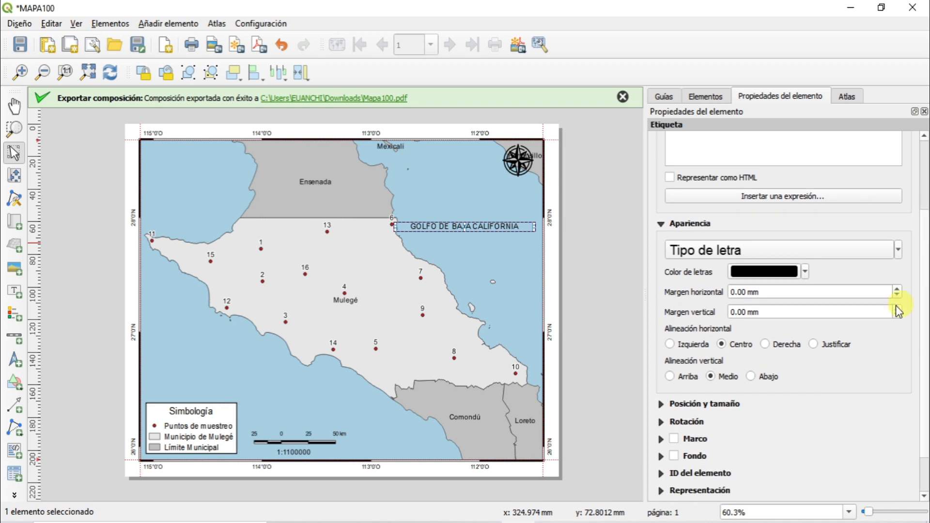
{"action": "left_click", "coordinate": [804, 271]}
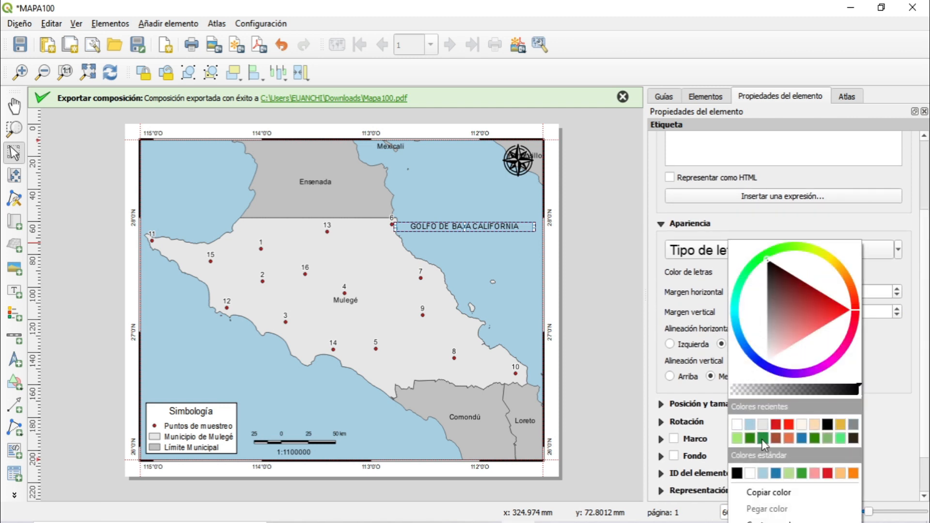
{"action": "mouse_move", "coordinate": [743, 350]}
{"action": "left_mouse_down"}
{"action": "mouse_move", "coordinate": [777, 320]}
{"action": "mouse_move", "coordinate": [765, 341]}
{"action": "left_mouse_up"}
{"action": "left_click", "coordinate": [698, 356]}
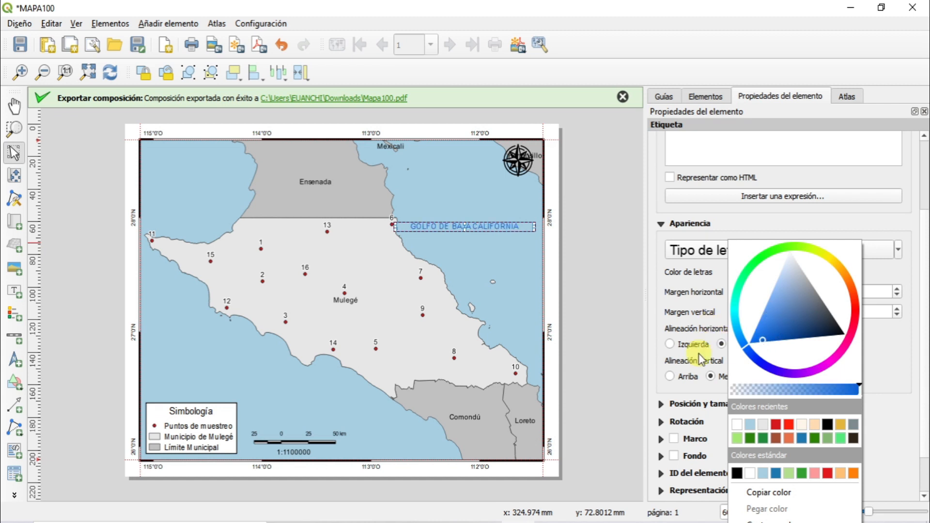
{"action": "left_click", "coordinate": [920, 325]}
Step: Set the gulf label's font size to 16
{"action": "scroll", "coordinate": [922, 339], "scroll_direction": "down", "scroll_amount": 2}
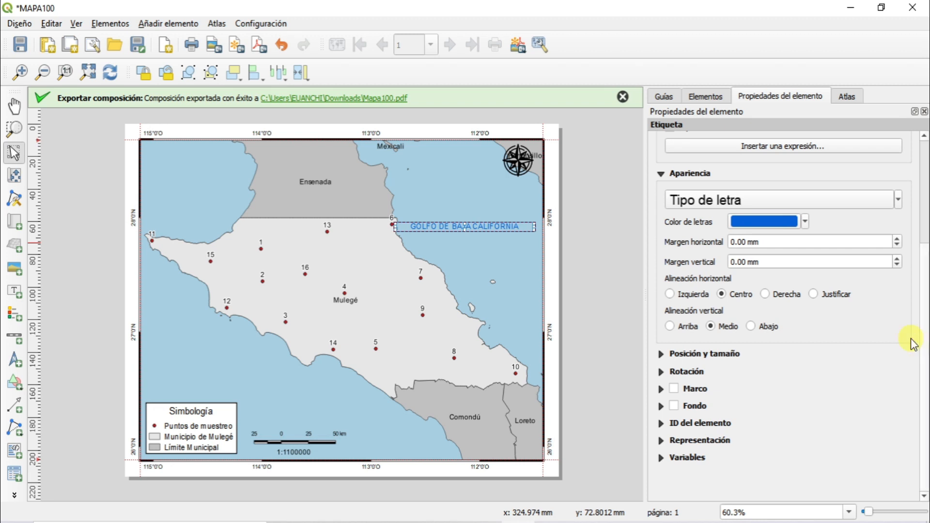
{"action": "left_click", "coordinate": [854, 200]}
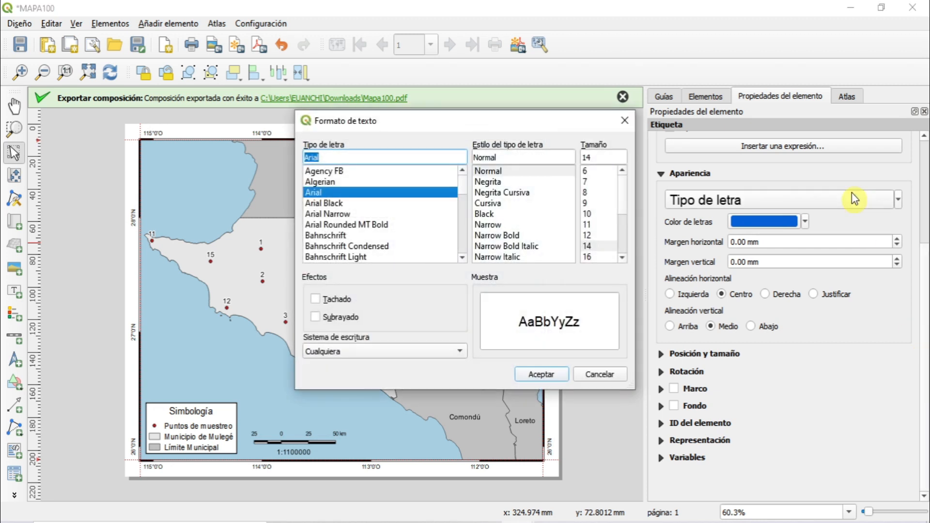
{"action": "left_click", "coordinate": [588, 258]}
{"action": "left_click", "coordinate": [550, 375]}
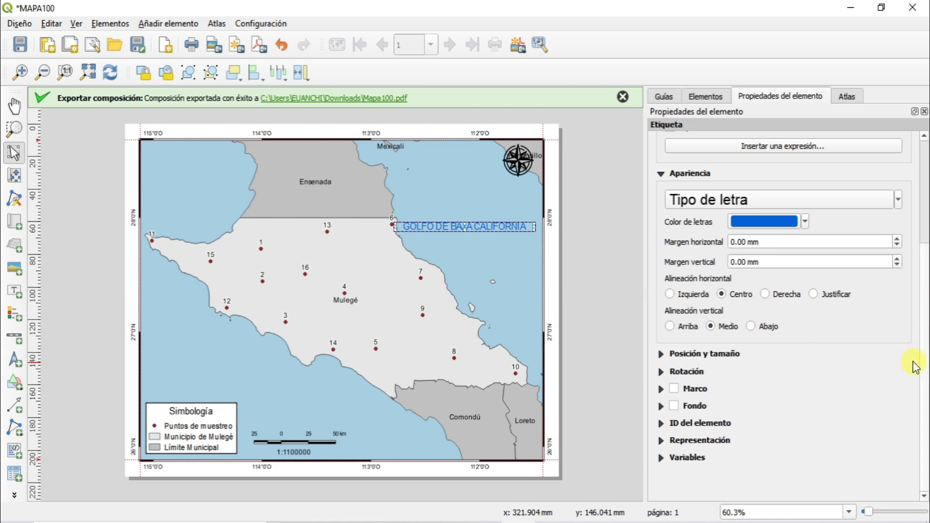
Step: Rotate the gulf label to 55° and move it slightly down over the sea along Mulegé's east coast
{"action": "left_click", "coordinate": [662, 371]}
{"action": "left_click_drag", "start_coordinate": [845, 393], "coordinate": [652, 382]}
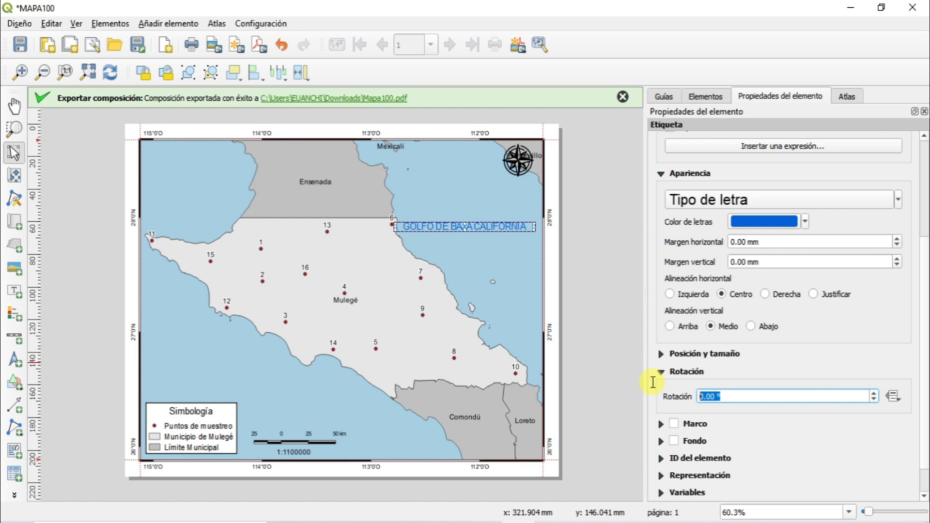
{"action": "type", "text": "45"}
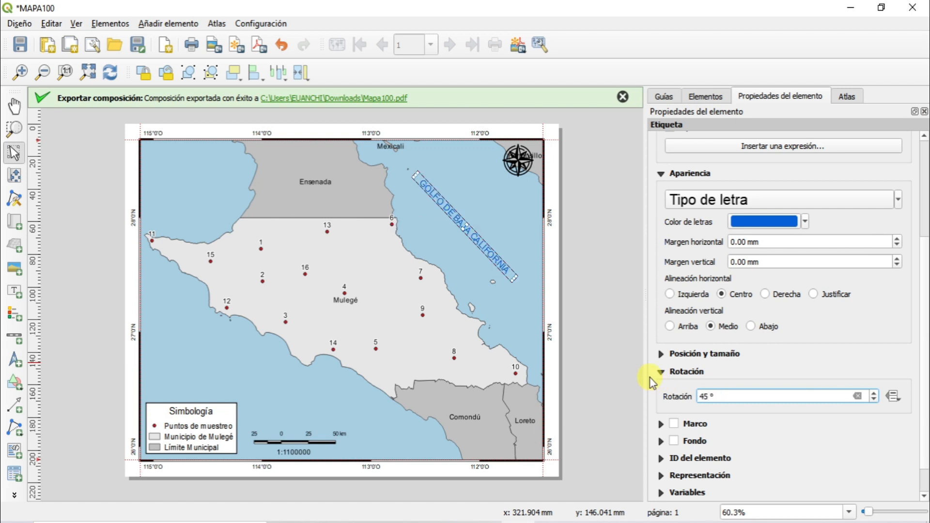
{"action": "left_click", "coordinate": [874, 391]}
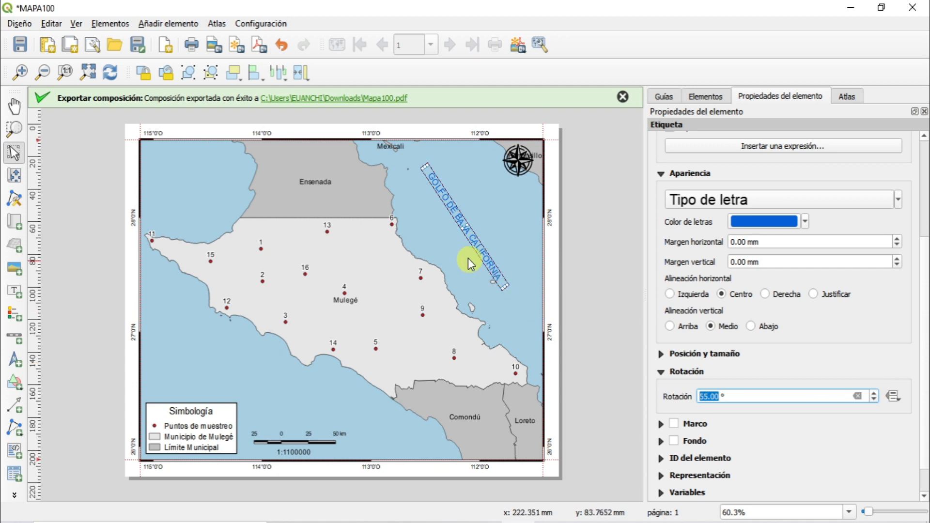
{"action": "left_click_drag", "start_coordinate": [470, 236], "coordinate": [476, 254]}
{"action": "left_click", "coordinate": [499, 246]}
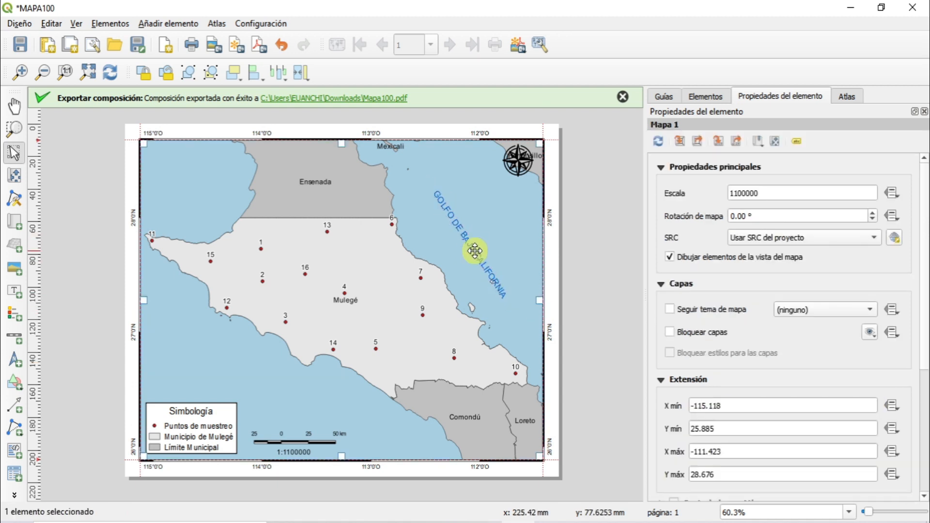
Step: Duplicate the gulf label over the sea southwest of Mulegé and change the copy's text to "OCÉANO PACÍFICO"
{"action": "left_click", "coordinate": [474, 251]}
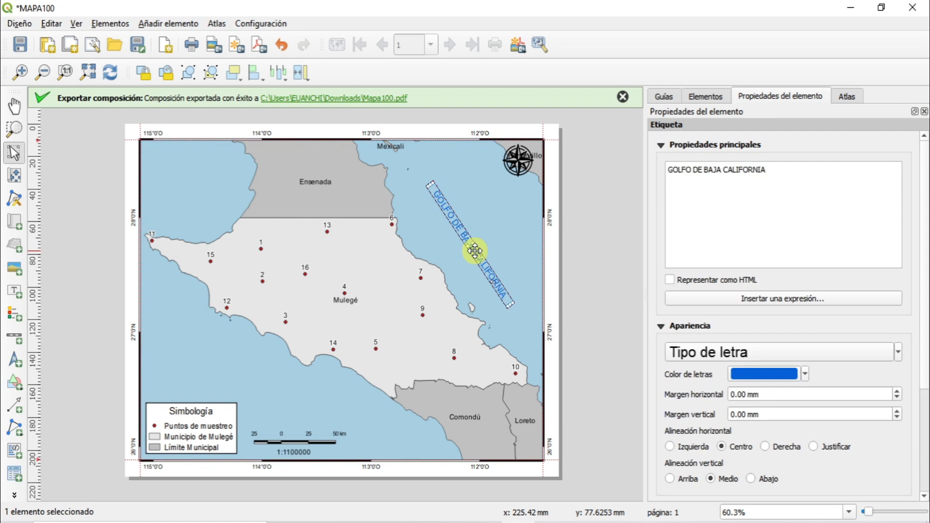
{"action": "left_click_drag", "start_coordinate": [476, 251], "coordinate": [232, 353]}
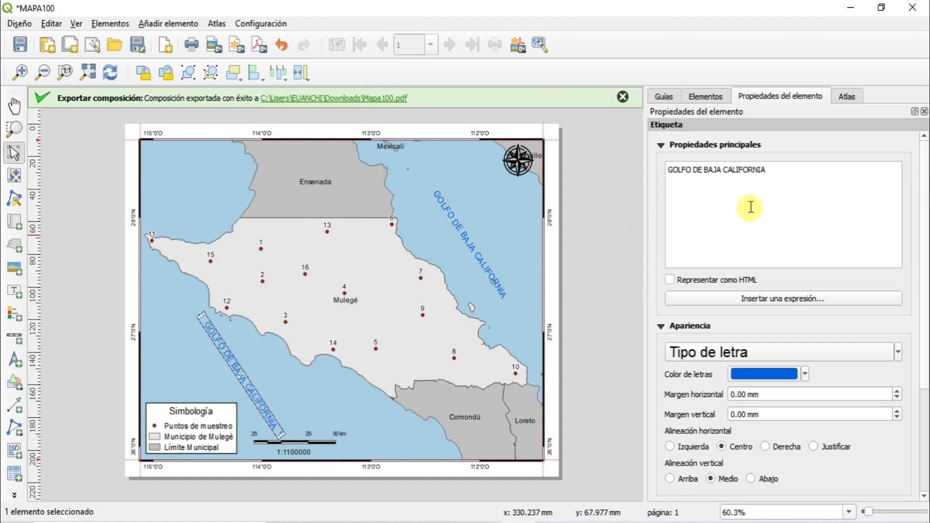
{"action": "left_click_drag", "start_coordinate": [771, 172], "coordinate": [663, 164]}
{"action": "type", "text": "G"}
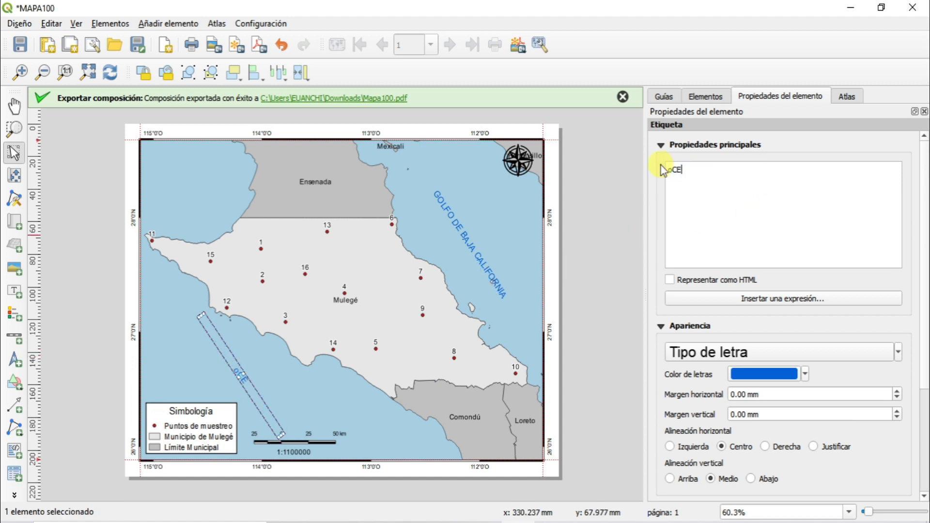
{"action": "key", "text": "BackSpace"}
{"action": "type", "text": "OCE"}
{"action": "type", "text": "OCEA"}
{"action": "type", "text": "NO "}
{"action": "type", "text": "PACÍF"}
{"action": "type", "text": "IC"}
{"action": "type", "text": "O"}
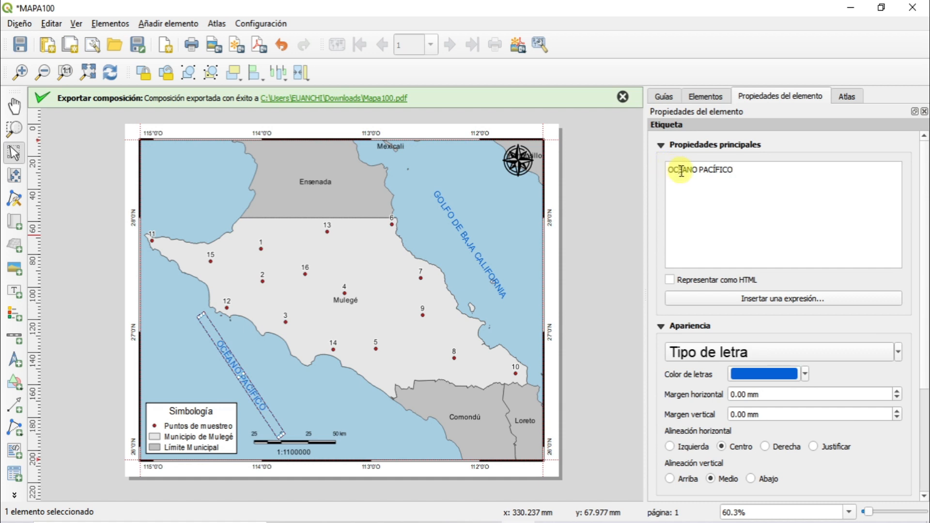
{"action": "left_click", "coordinate": [682, 172]}
{"action": "key", "text": "BackSpace"}
{"action": "type", "text": "É"}
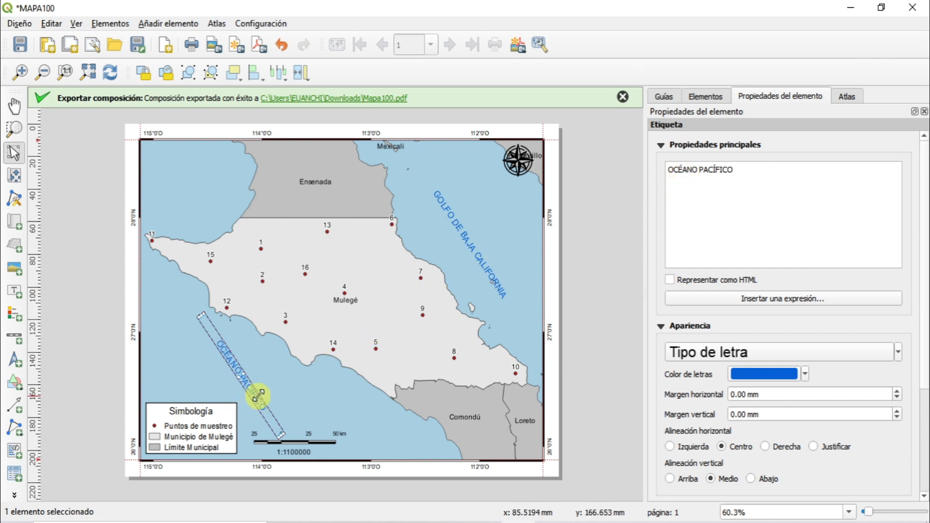
Step: Reduce the OCÉANO PACÍFICO label's rotation to follow the southwest coast and shift the label slightly up and to the left
{"action": "left_click_drag", "start_coordinate": [925, 327], "coordinate": [923, 394]}
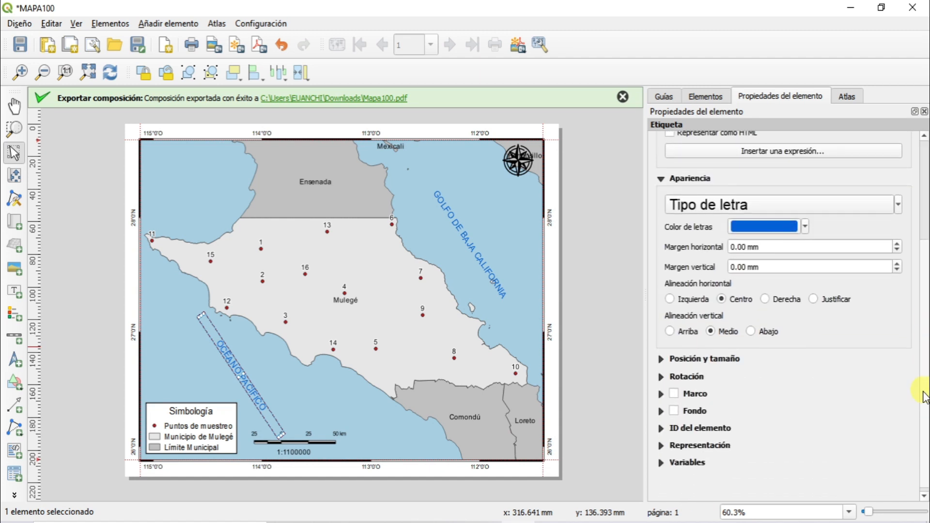
{"action": "left_click", "coordinate": [660, 372]}
{"action": "left_click", "coordinate": [873, 400]}
{"action": "left_click", "coordinate": [873, 400]}
{"action": "left_click", "coordinate": [873, 400]}
{"action": "left_click", "coordinate": [873, 400]}
{"action": "left_click", "coordinate": [873, 400]}
{"action": "left_click", "coordinate": [873, 400]}
{"action": "left_click", "coordinate": [873, 400]}
{"action": "left_click", "coordinate": [873, 400]}
{"action": "left_click", "coordinate": [873, 400]}
{"action": "left_click", "coordinate": [873, 400]}
{"action": "left_click", "coordinate": [873, 400]}
{"action": "left_click", "coordinate": [873, 400]}
{"action": "left_click", "coordinate": [874, 393]}
{"action": "left_click", "coordinate": [874, 393]}
{"action": "left_click", "coordinate": [874, 392]}
{"action": "left_click", "coordinate": [874, 393]}
{"action": "mouse_move", "coordinate": [249, 384]}
{"action": "left_mouse_down"}
{"action": "mouse_move", "coordinate": [268, 378]}
{"action": "mouse_move", "coordinate": [239, 378]}
{"action": "left_mouse_up"}
{"action": "left_click", "coordinate": [272, 377]}
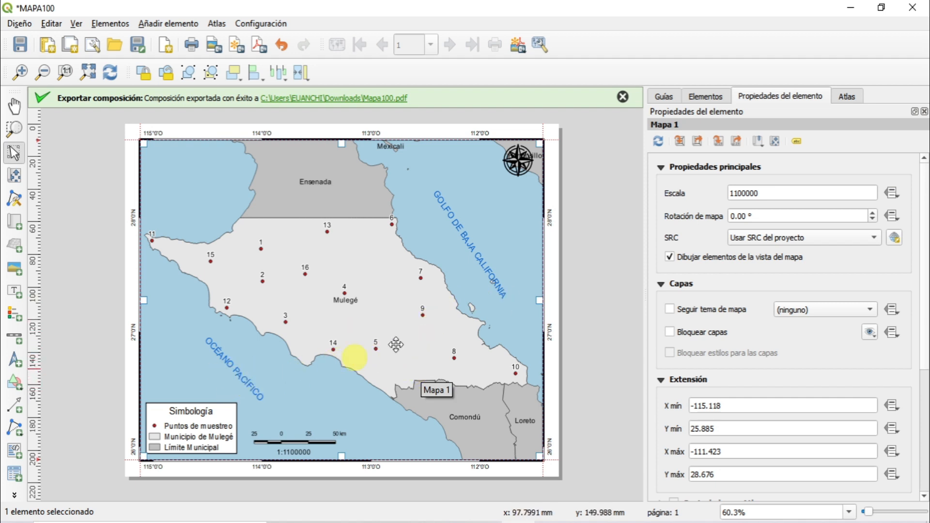
Step: Set the font size of both the GOLFO DE BAJA CALIFORNIA and OCÉANO PACÍFICO labels to 12
{"action": "left_click", "coordinate": [463, 235]}
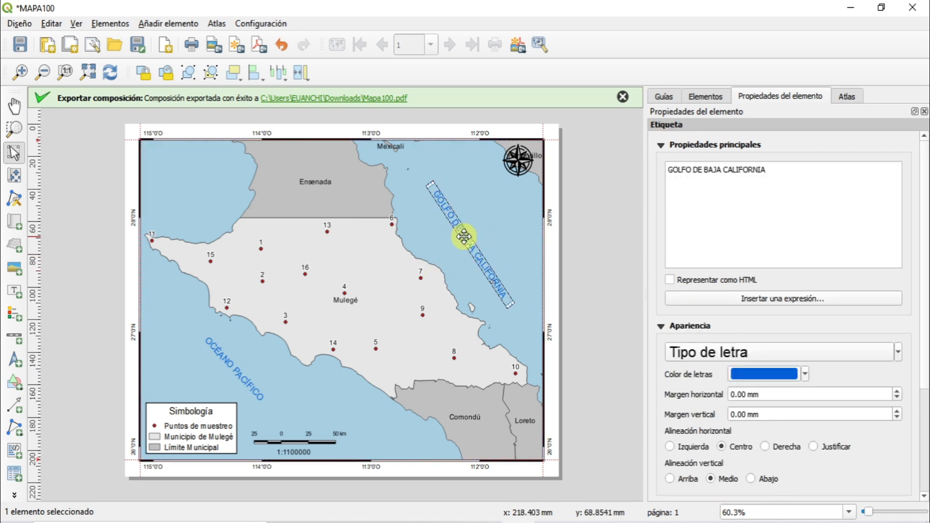
{"action": "left_click", "coordinate": [760, 359]}
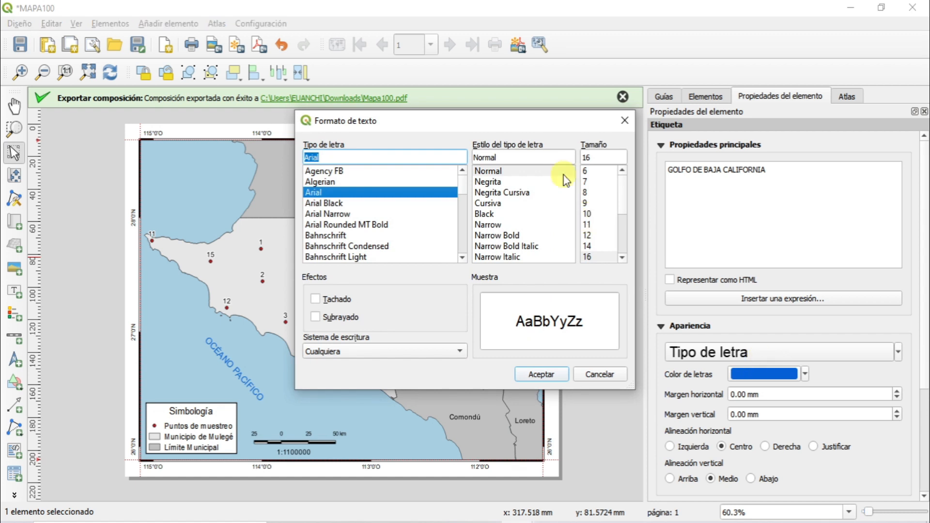
{"action": "left_click", "coordinate": [589, 235]}
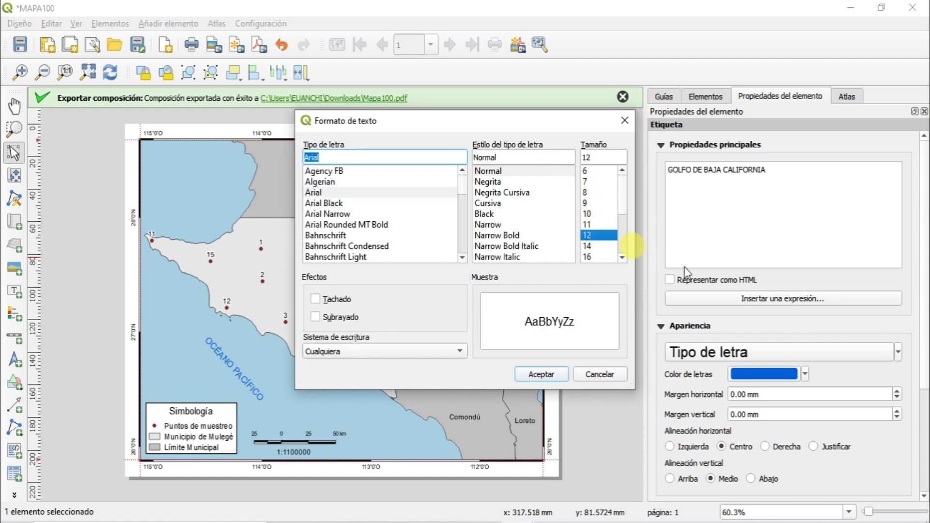
{"action": "left_click", "coordinate": [541, 374]}
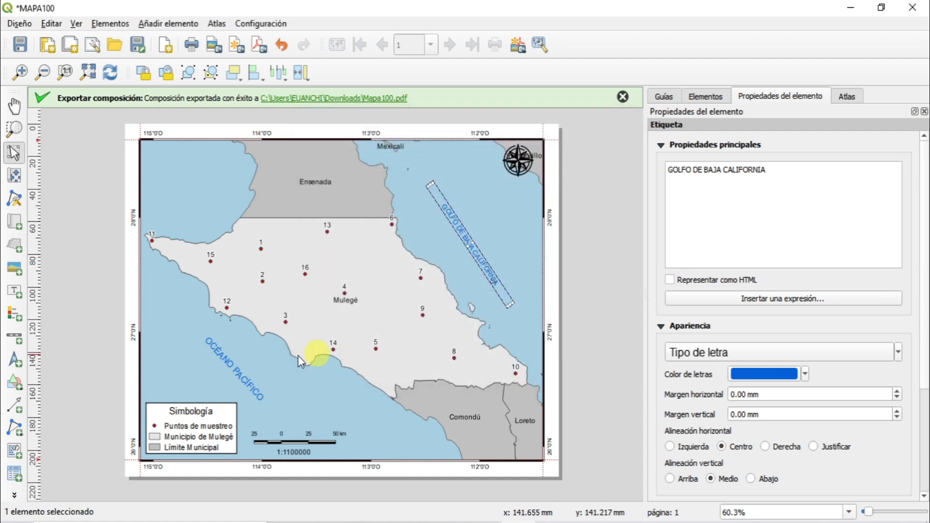
{"action": "left_click", "coordinate": [229, 365]}
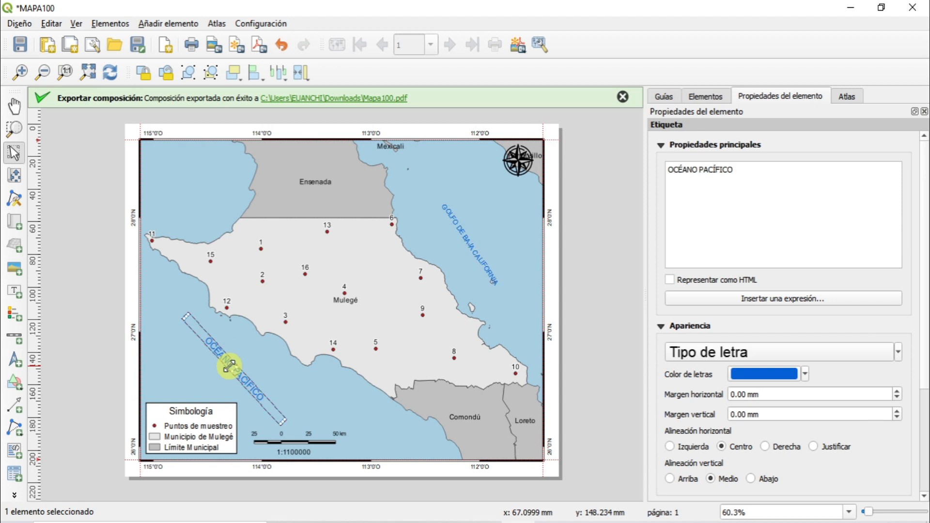
{"action": "left_click", "coordinate": [759, 350]}
{"action": "left_click", "coordinate": [543, 375]}
{"action": "left_click", "coordinate": [612, 379]}
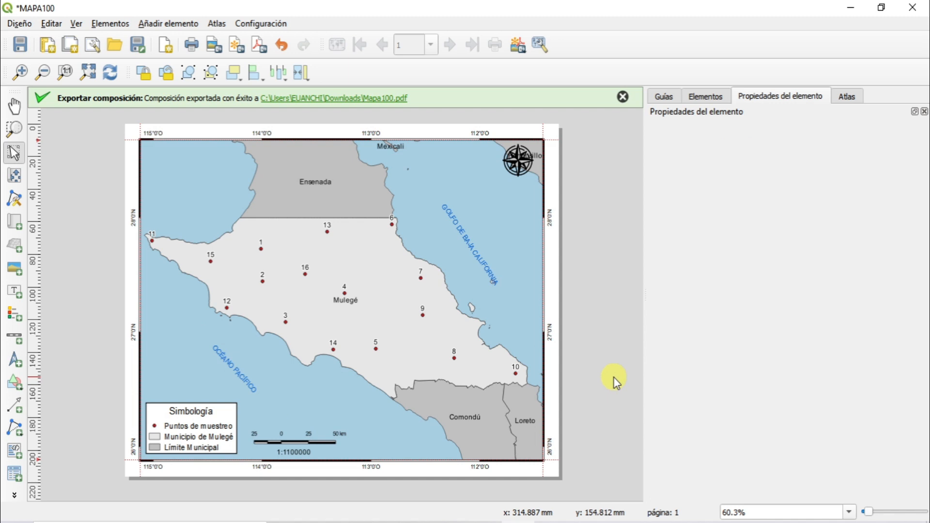
Step: Move the gulf label slightly northeast, clear of the small island, and change its text to a lighter blue
{"action": "left_click", "coordinate": [476, 263]}
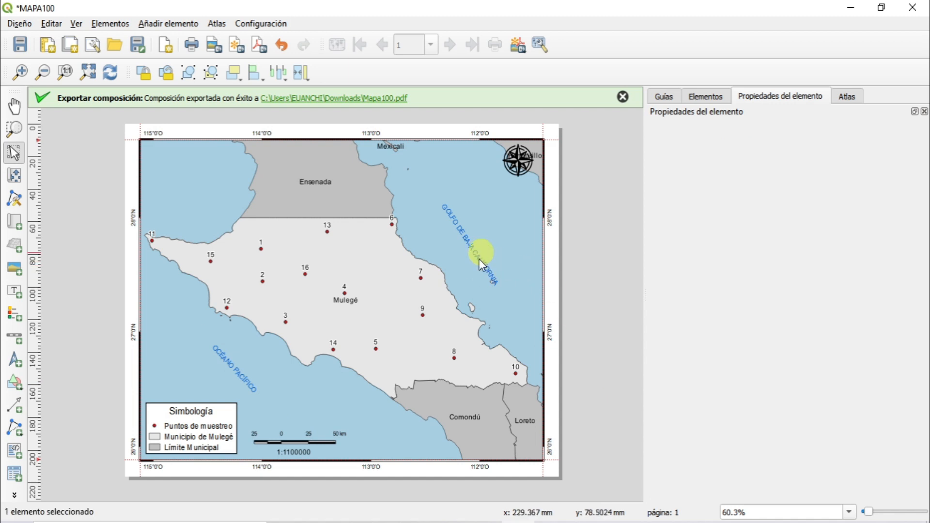
{"action": "left_click", "coordinate": [480, 259]}
{"action": "left_click_drag", "start_coordinate": [480, 259], "coordinate": [491, 243]}
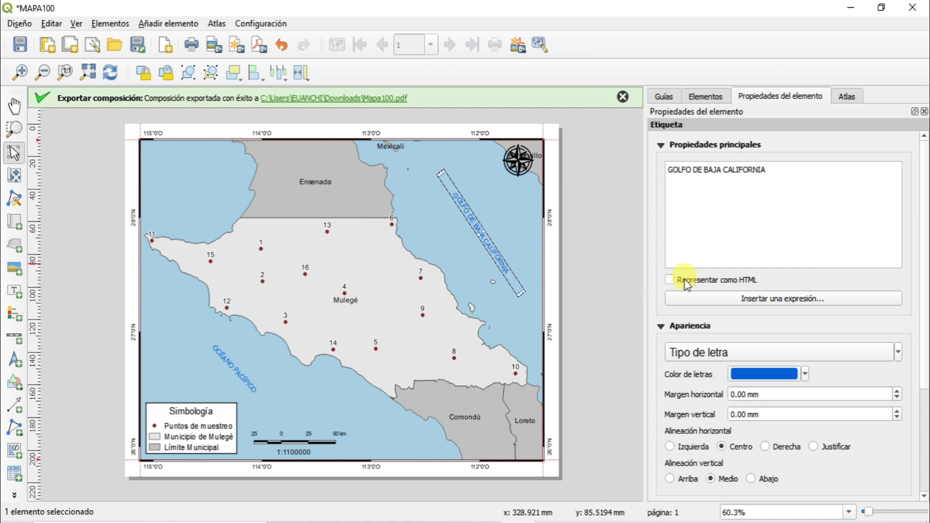
{"action": "left_click", "coordinate": [804, 374]}
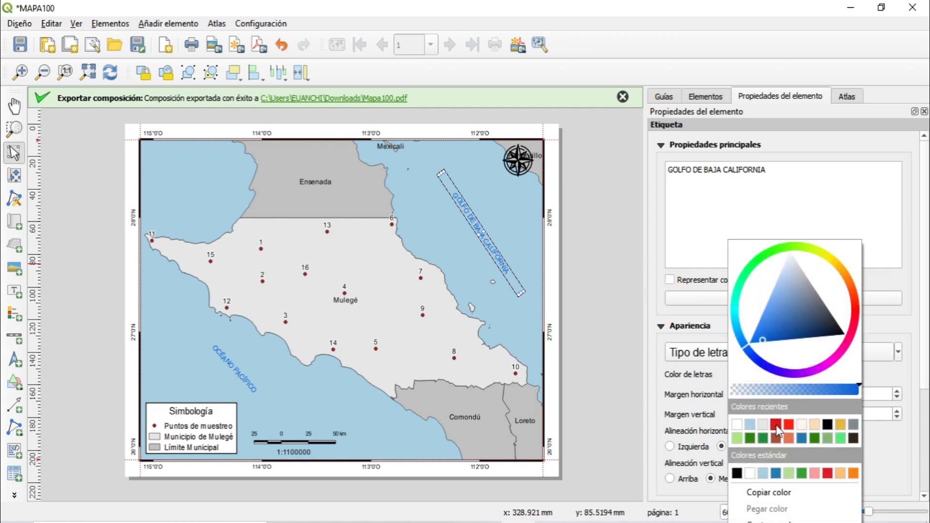
{"action": "mouse_move", "coordinate": [764, 341]}
{"action": "left_mouse_down"}
{"action": "mouse_move", "coordinate": [769, 307]}
{"action": "mouse_move", "coordinate": [765, 327]}
{"action": "left_mouse_up"}
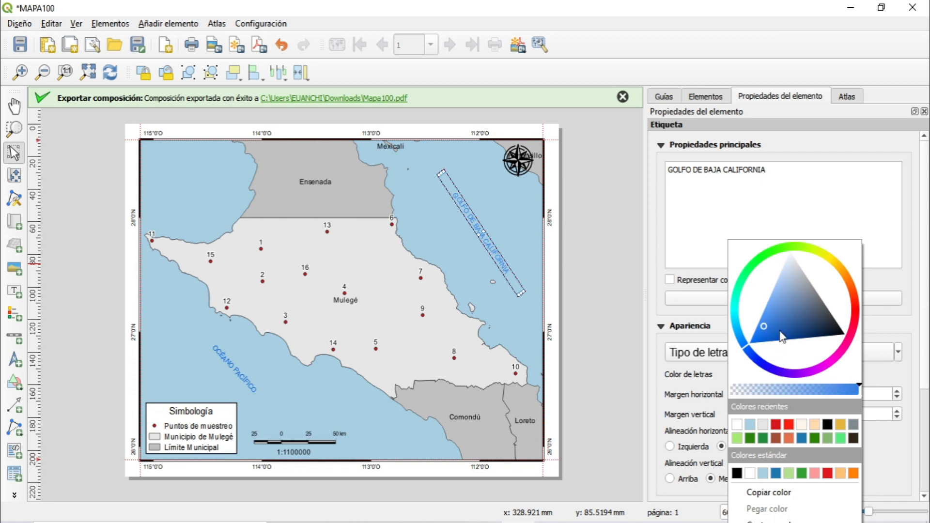
{"action": "left_click", "coordinate": [706, 245]}
Step: Change the OCÉANO PACÍFICO label's text to a lighter blue similar to the gulf label's
{"action": "left_click", "coordinate": [246, 374]}
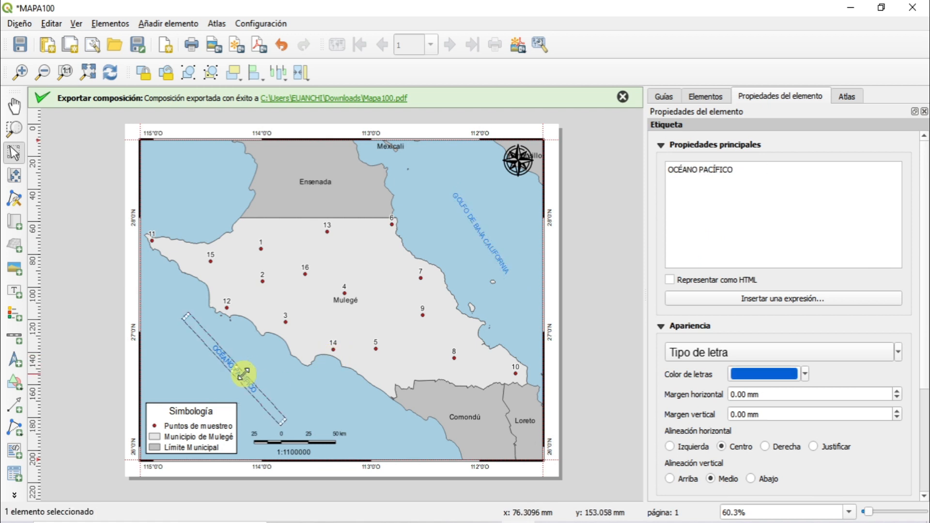
{"action": "left_click", "coordinate": [804, 375]}
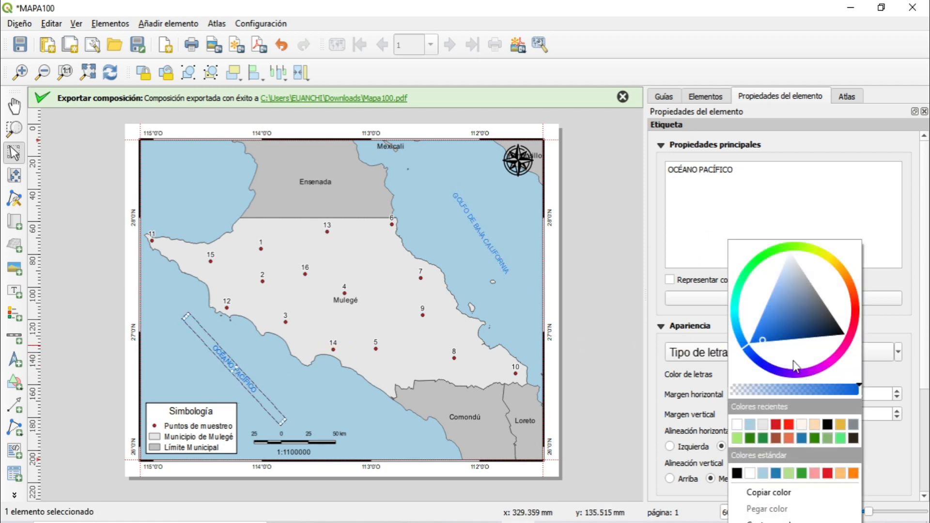
{"action": "mouse_move", "coordinate": [761, 344]}
{"action": "left_mouse_down"}
{"action": "mouse_move", "coordinate": [760, 318]}
{"action": "mouse_move", "coordinate": [772, 310]}
{"action": "mouse_move", "coordinate": [767, 320]}
{"action": "left_mouse_up"}
{"action": "left_click", "coordinate": [272, 444]}
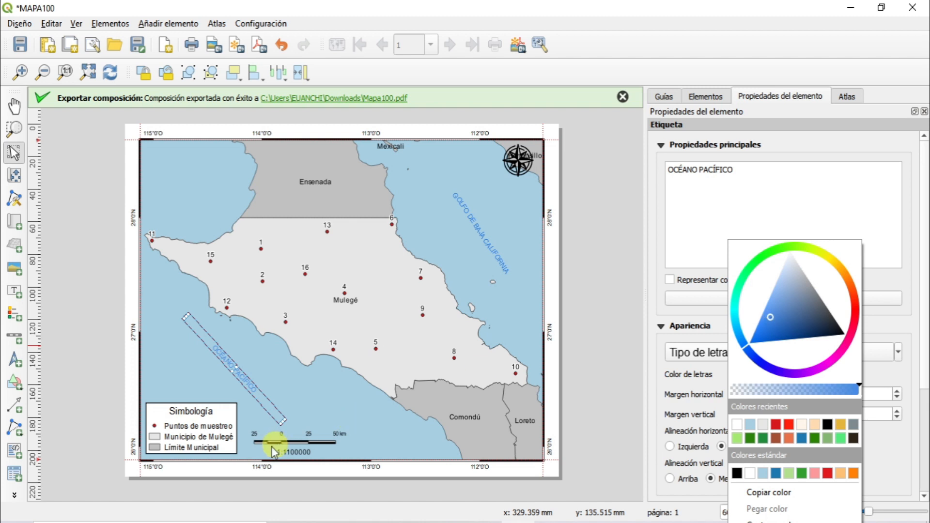
{"action": "left_click", "coordinate": [316, 402]}
{"action": "left_click", "coordinate": [506, 393]}
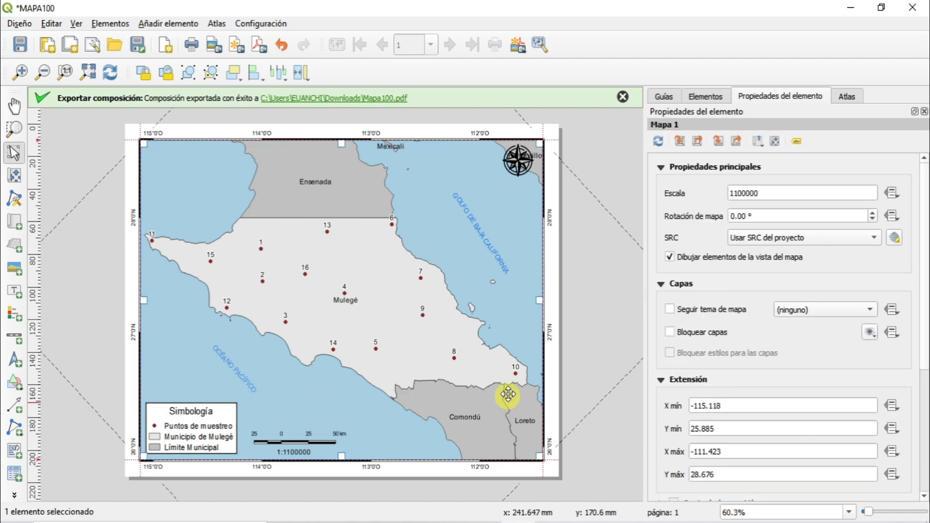
{"action": "left_click", "coordinate": [626, 448]}
{"action": "left_click", "coordinate": [406, 382]}
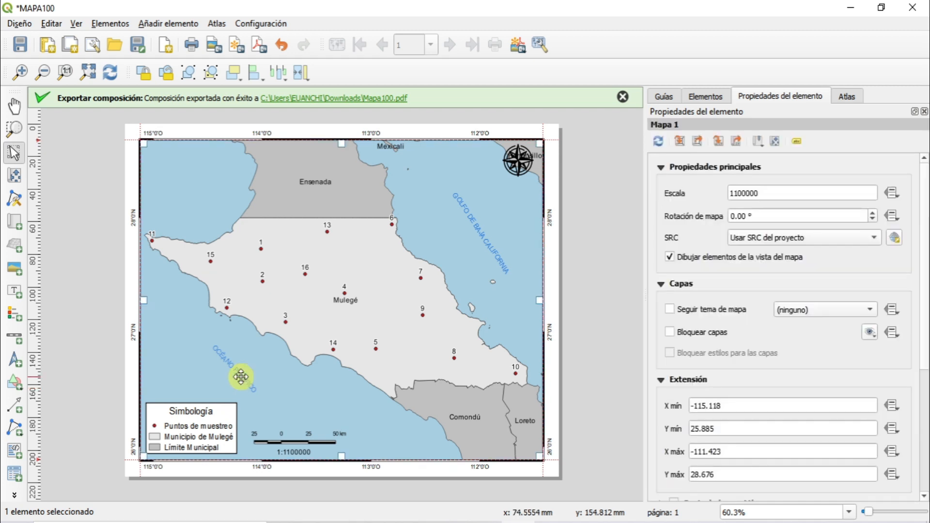
{"action": "left_click", "coordinate": [240, 377]}
{"action": "left_click", "coordinate": [484, 231]}
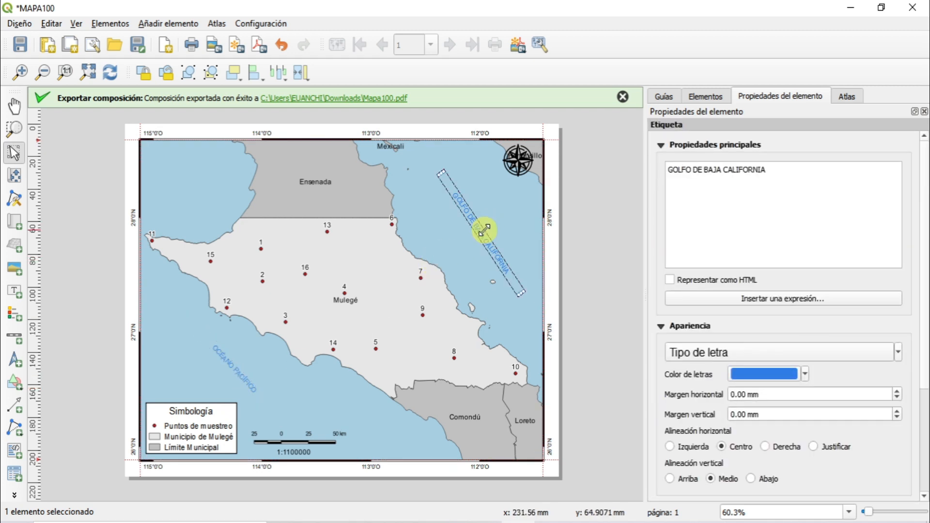
{"action": "left_click", "coordinate": [586, 305]}
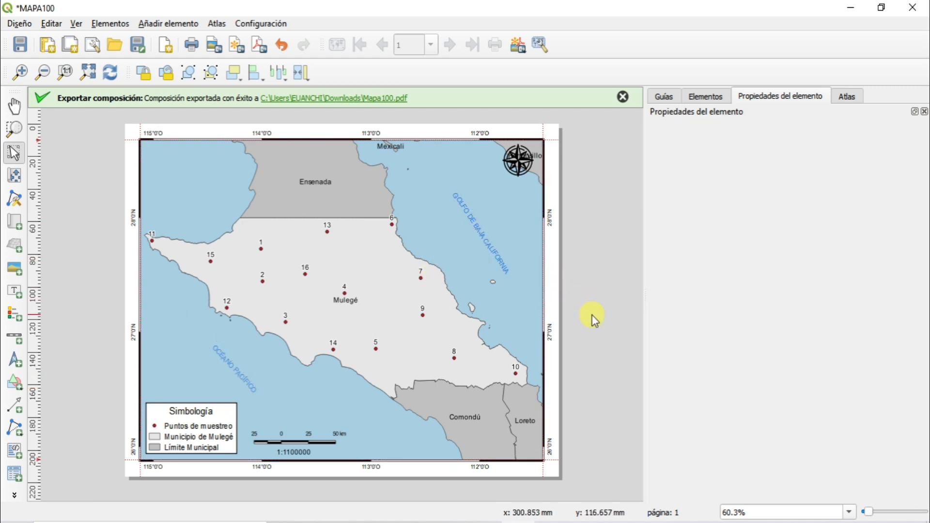